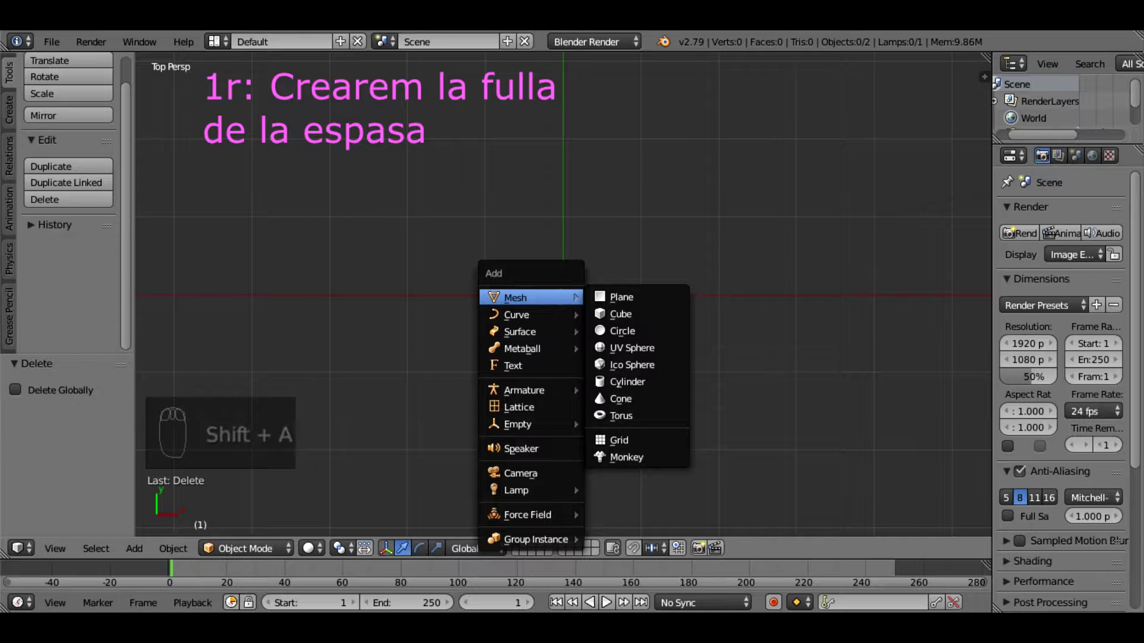
Add a mesh circle with 8 vertices at the 3D cursor.
left_click(623, 330)
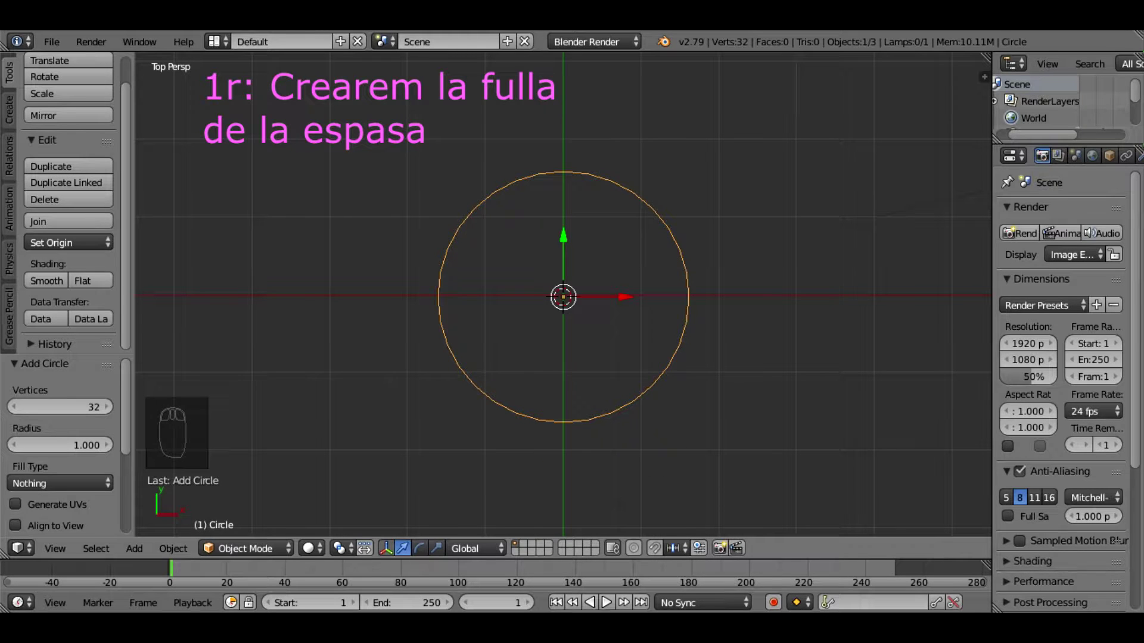
left_click(59, 407)
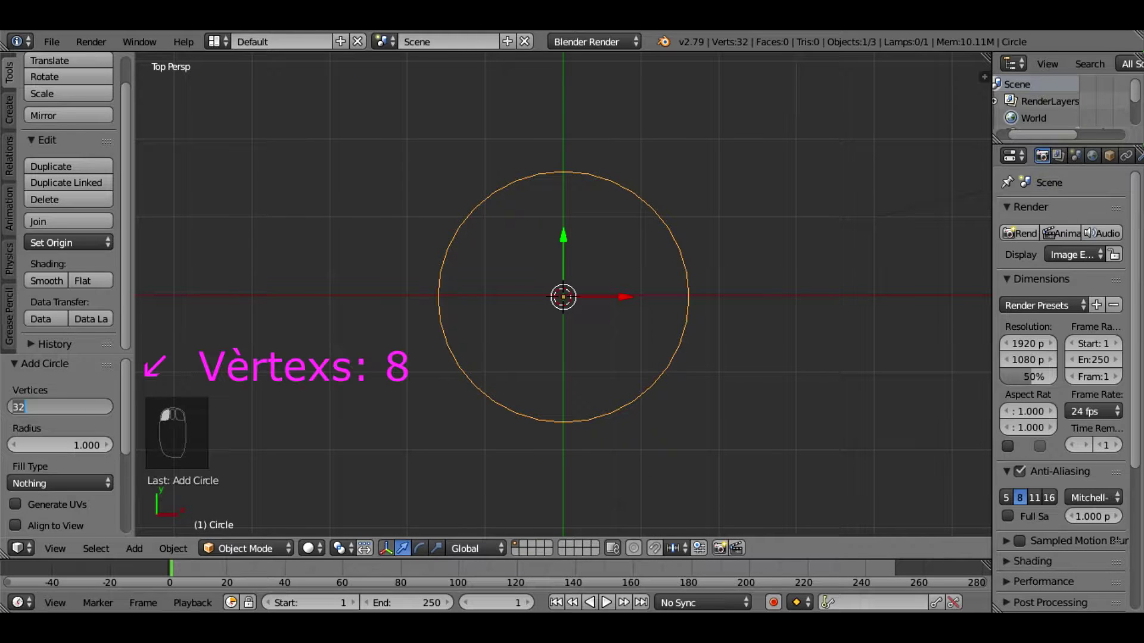
type("8")
key("Return")
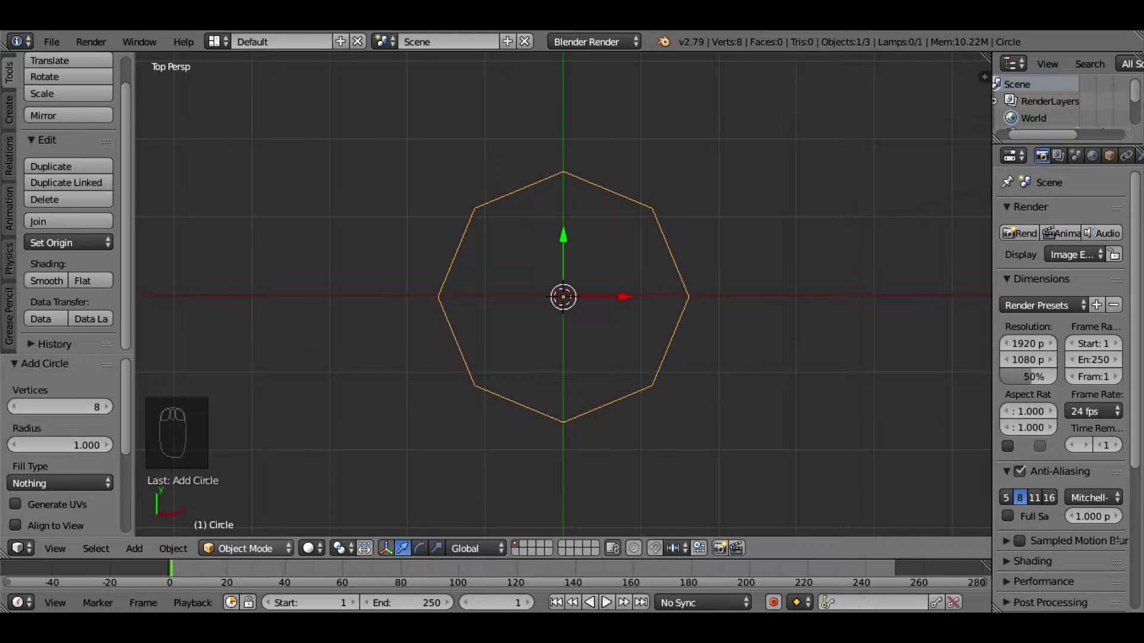
In Edit Mode, scale the two opposite circle vertices on the X axis outward by a factor of about 4.7.
left_click(246, 548)
left_click(243, 509)
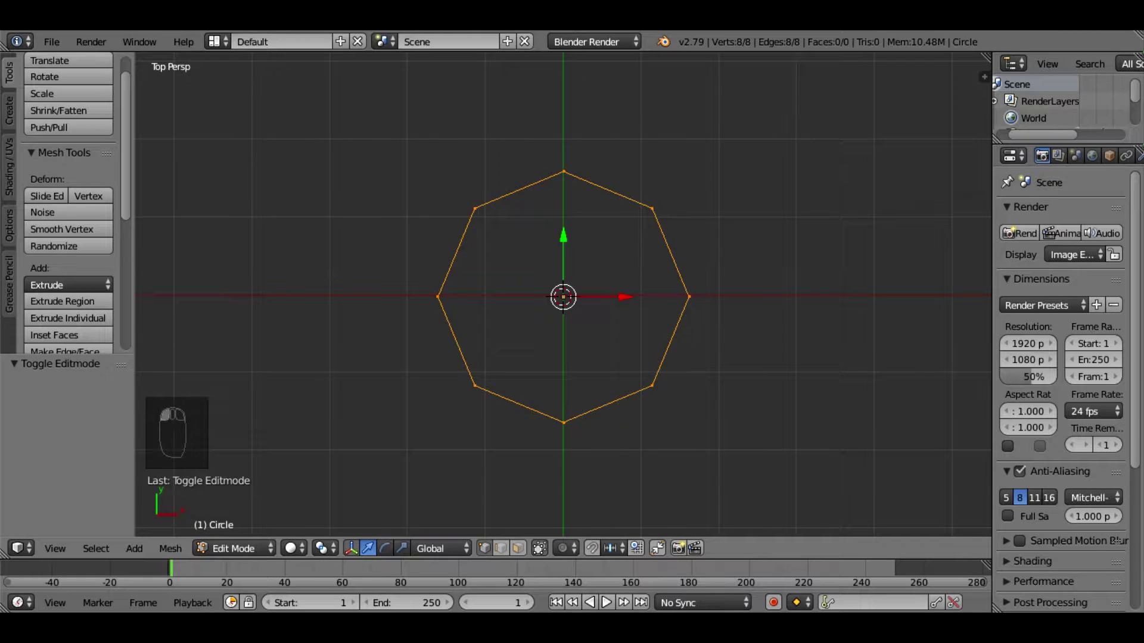
scroll(563, 296, "down", 4)
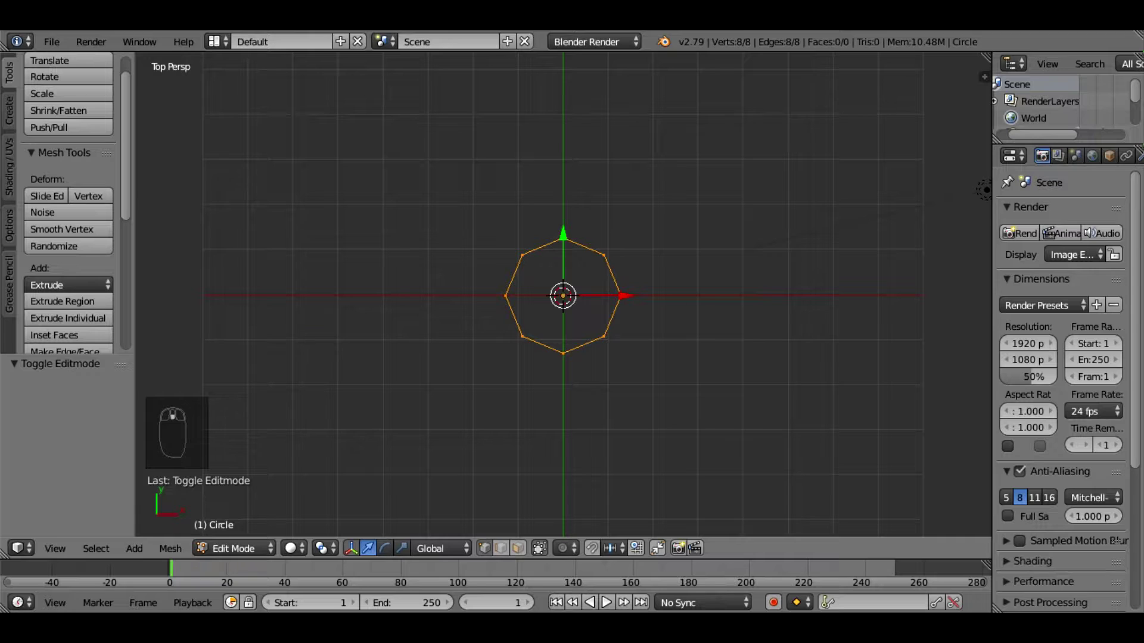
key("a")
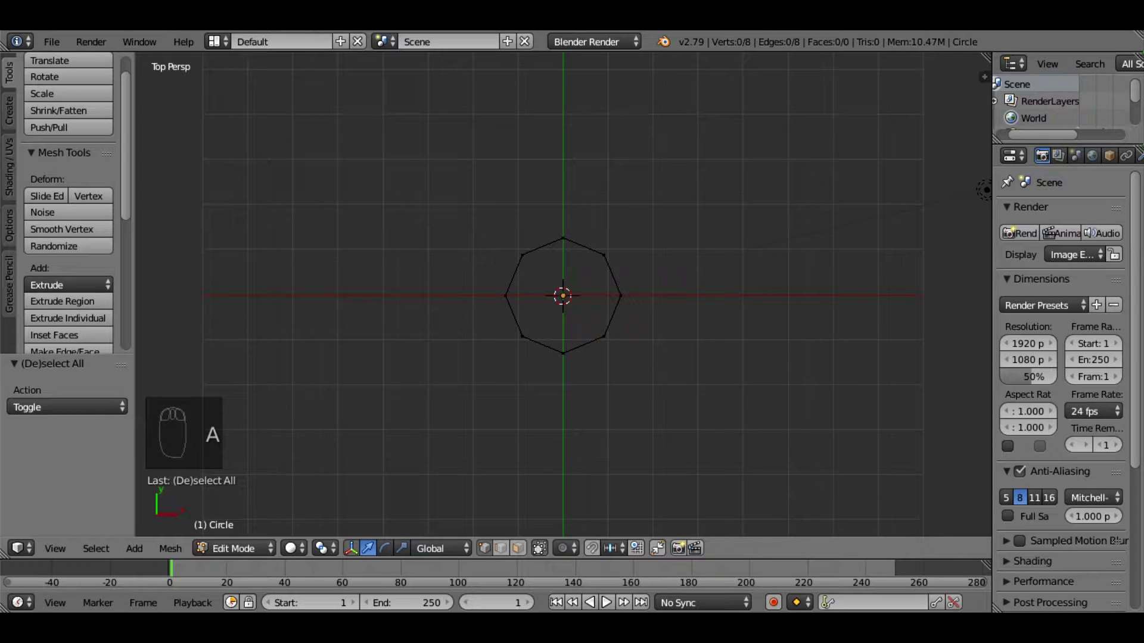
right_click(505, 295)
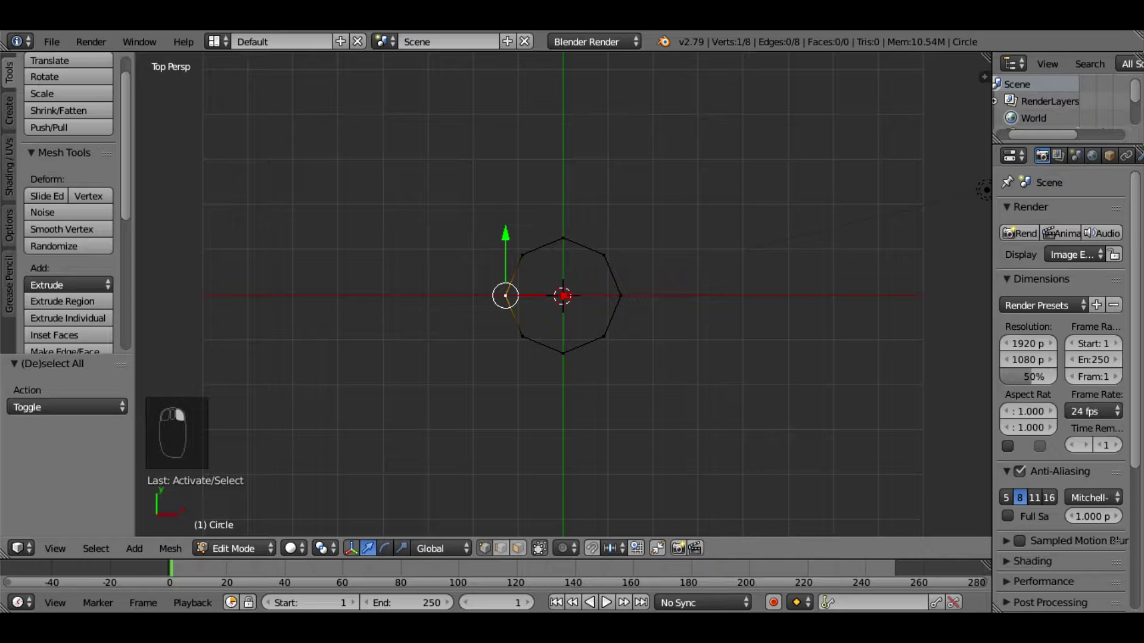
right_click(621, 296, "shift")
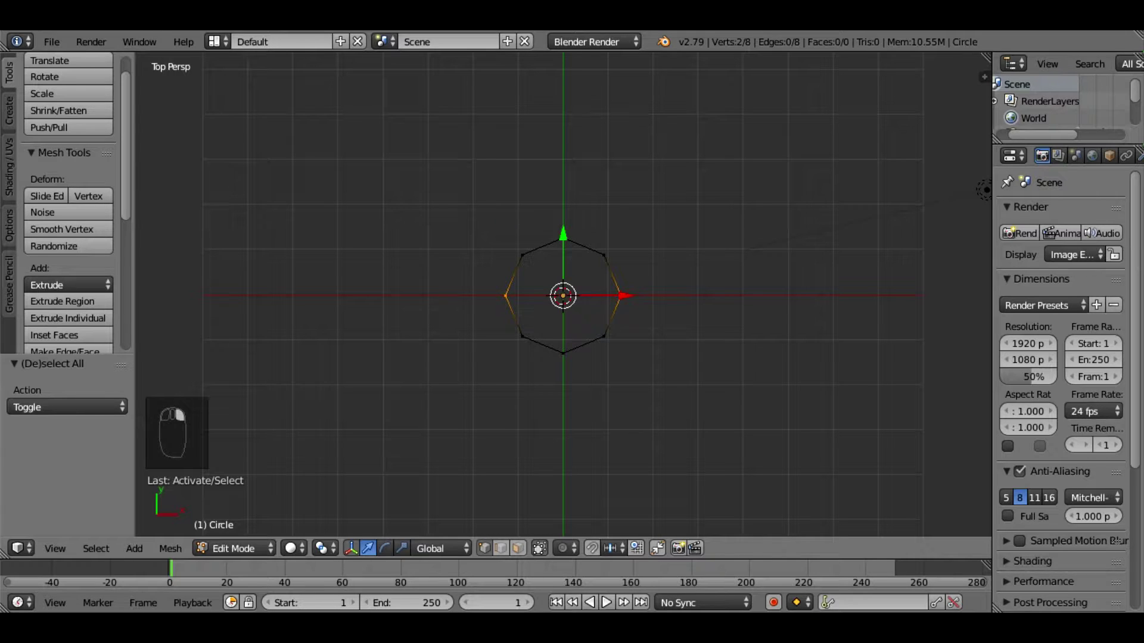
key("s")
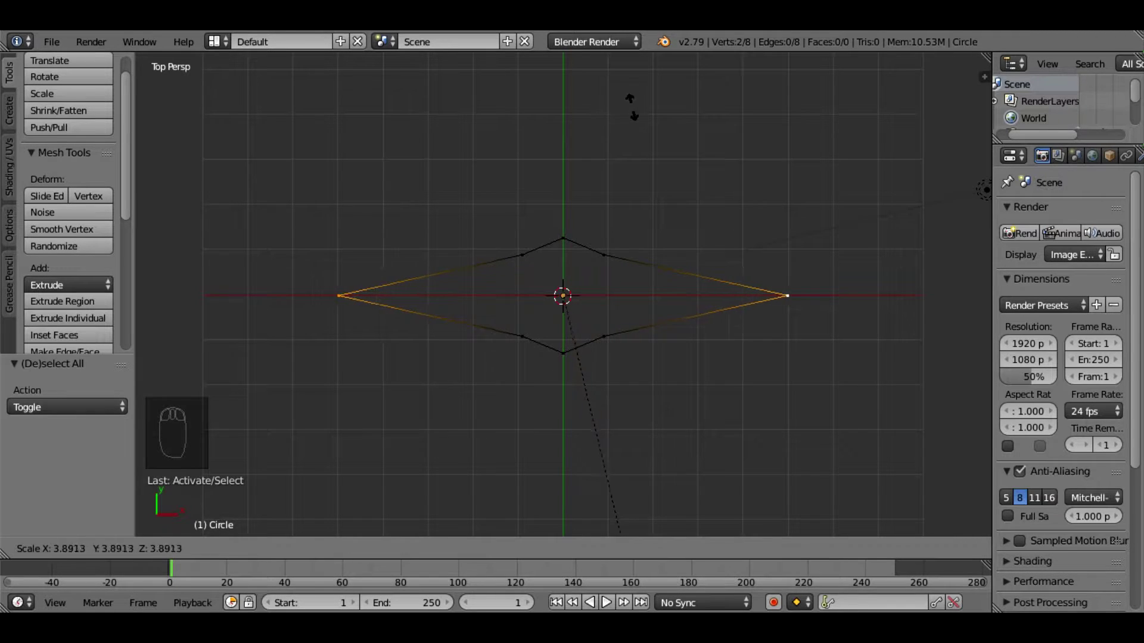
left_click(649, 167)
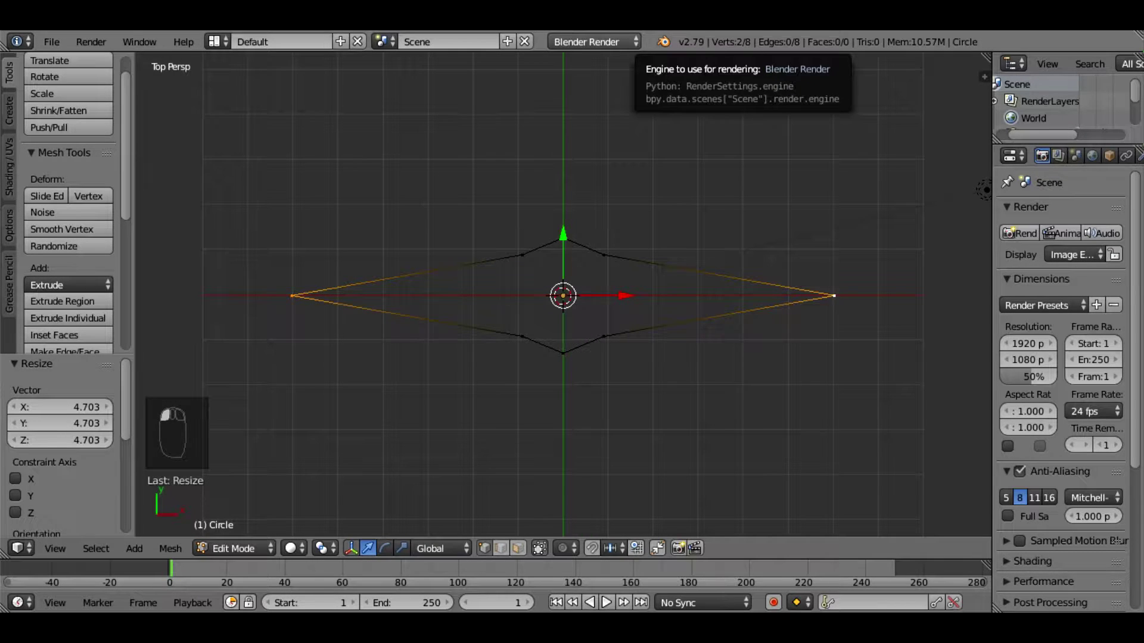
Scale the two opposite vertices on the Y axis inward by a factor of about 0.55.
key("a")
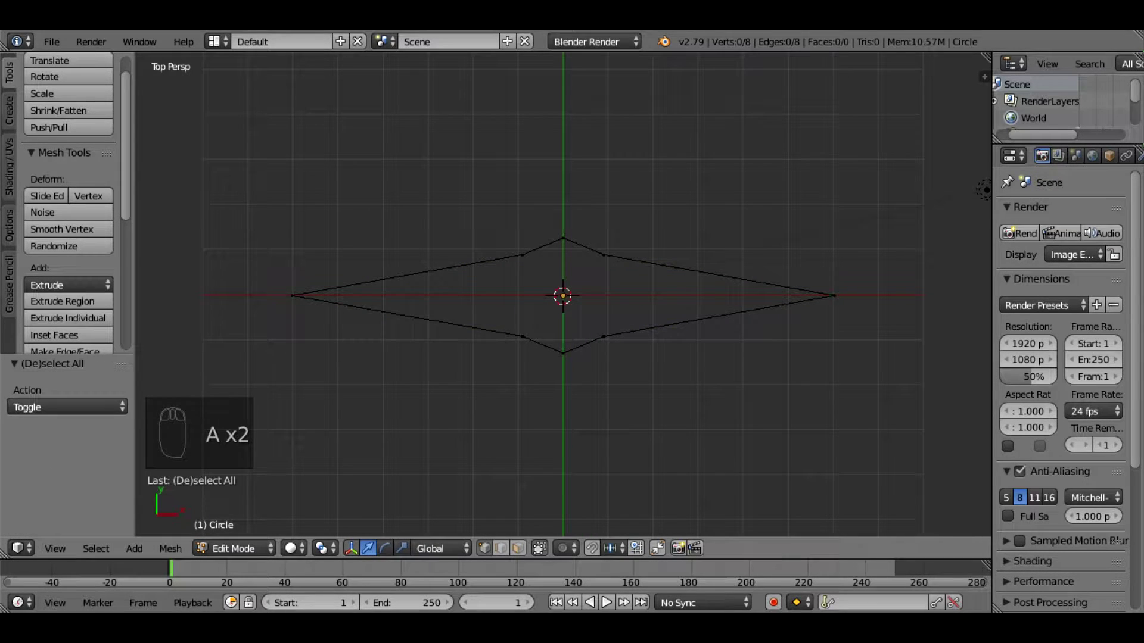
right_click(563, 238)
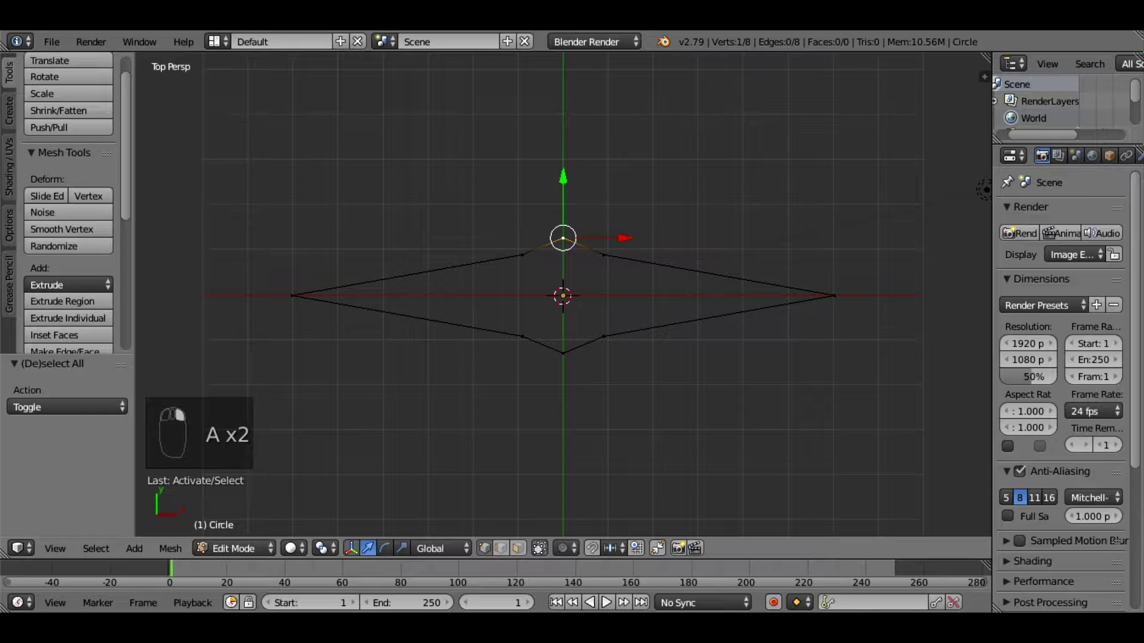
right_click(562, 354, "shift")
key("s")
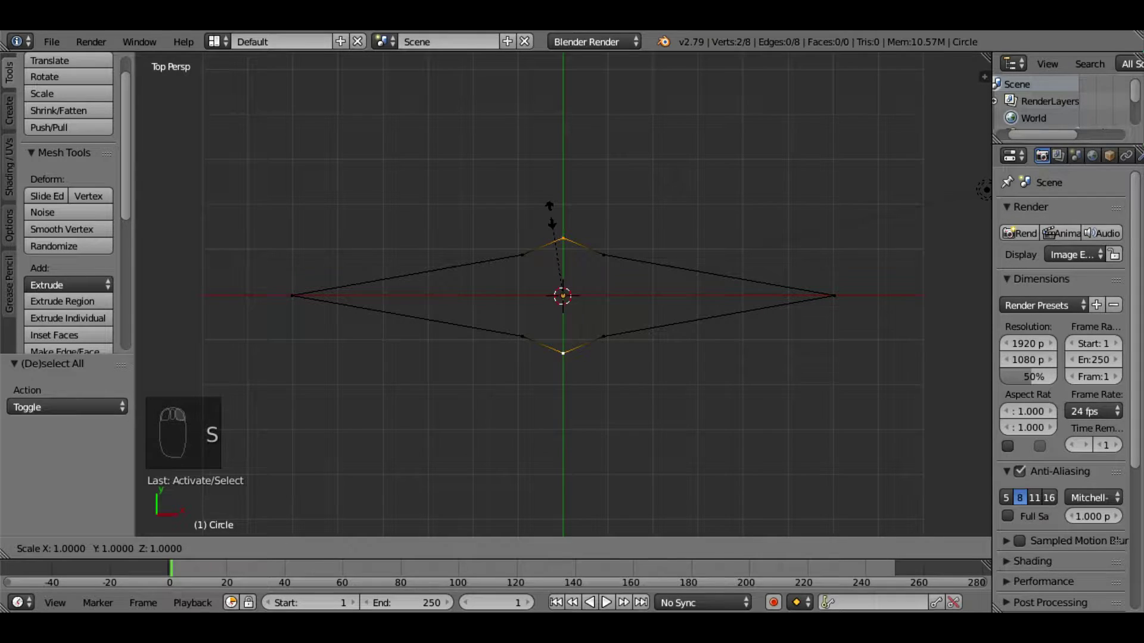
left_click(548, 251)
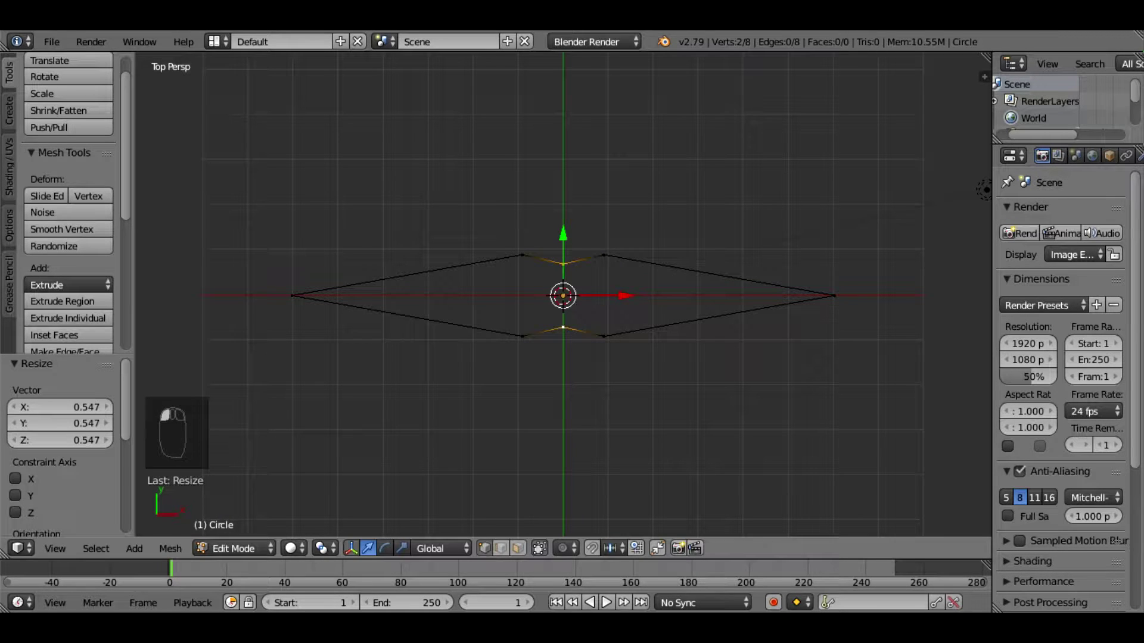
Scale the entire outline down by a factor of about 0.155, to roughly two grid units wide.
key("a")
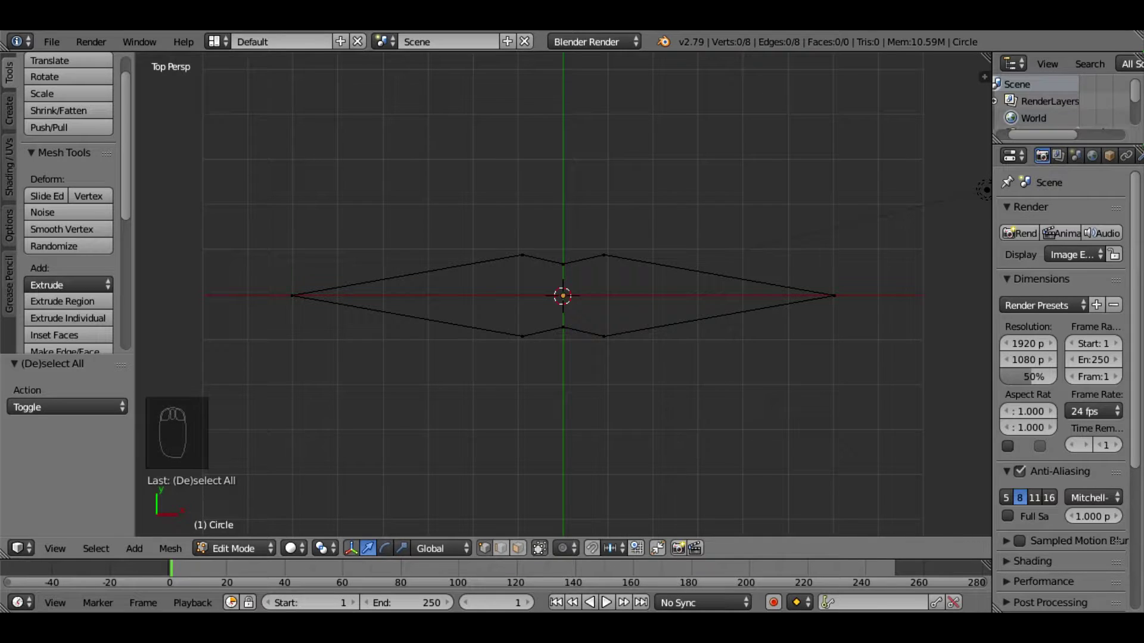
key("a")
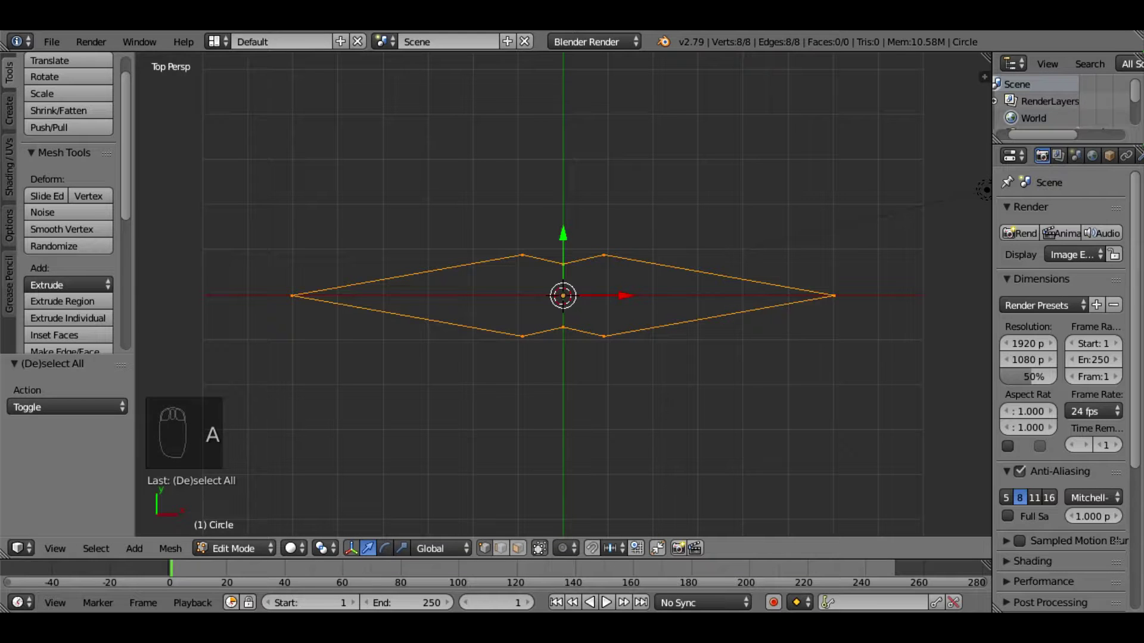
key("s")
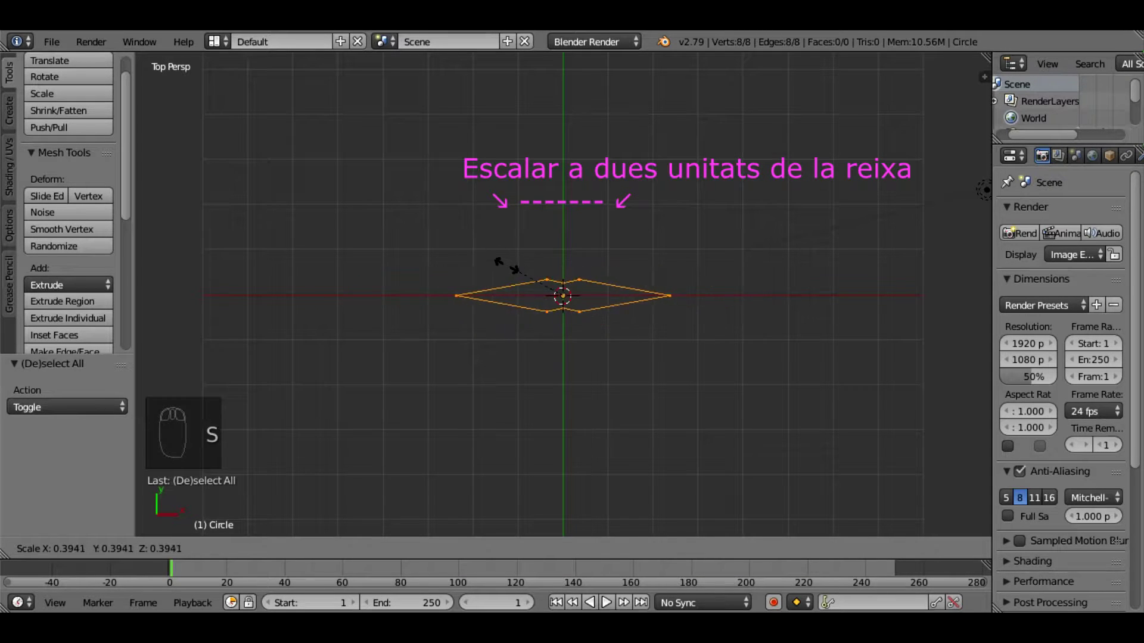
left_click(525, 292)
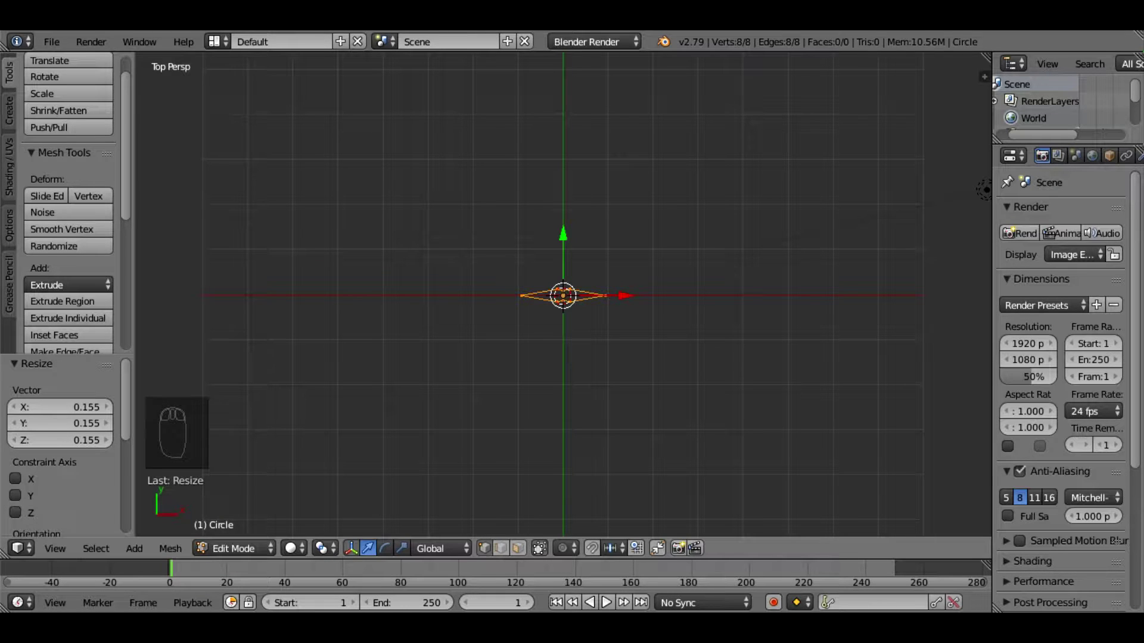
In the front orthographic view, move the outline down about 2.26 units along Z onto the red X axis line.
key("KP_1")
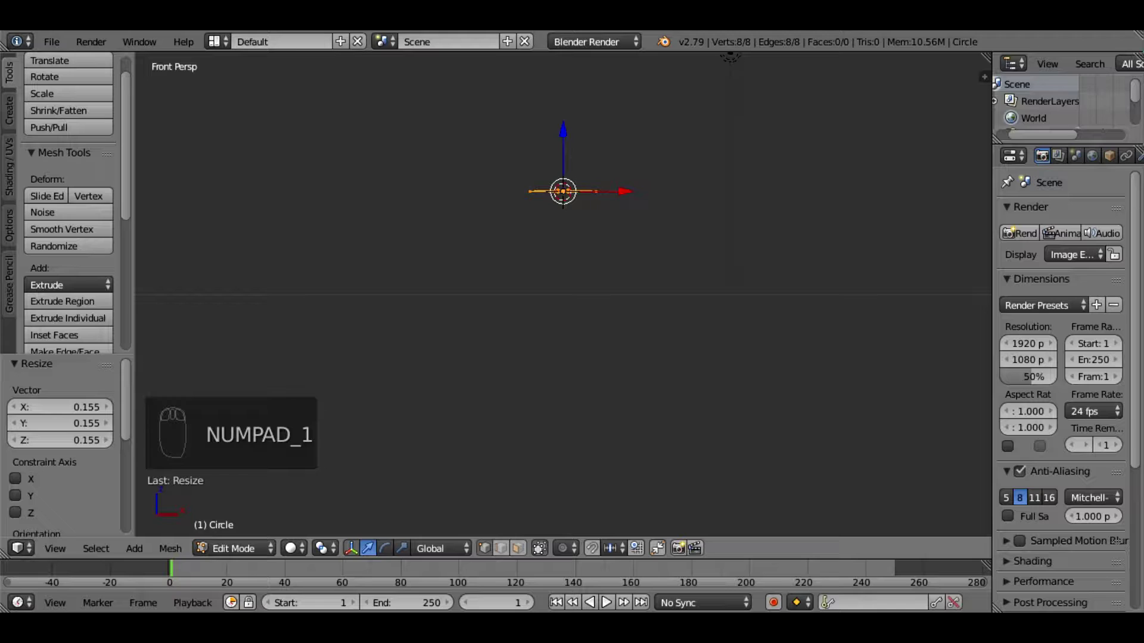
key("KP_5")
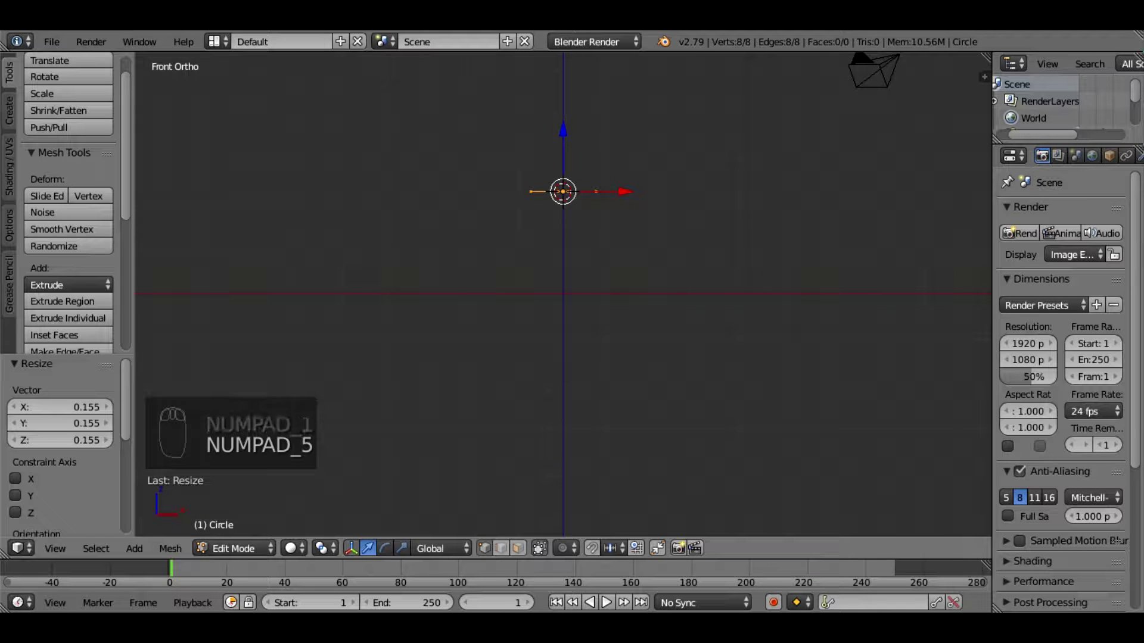
left_click_drag(563, 130, 563, 236)
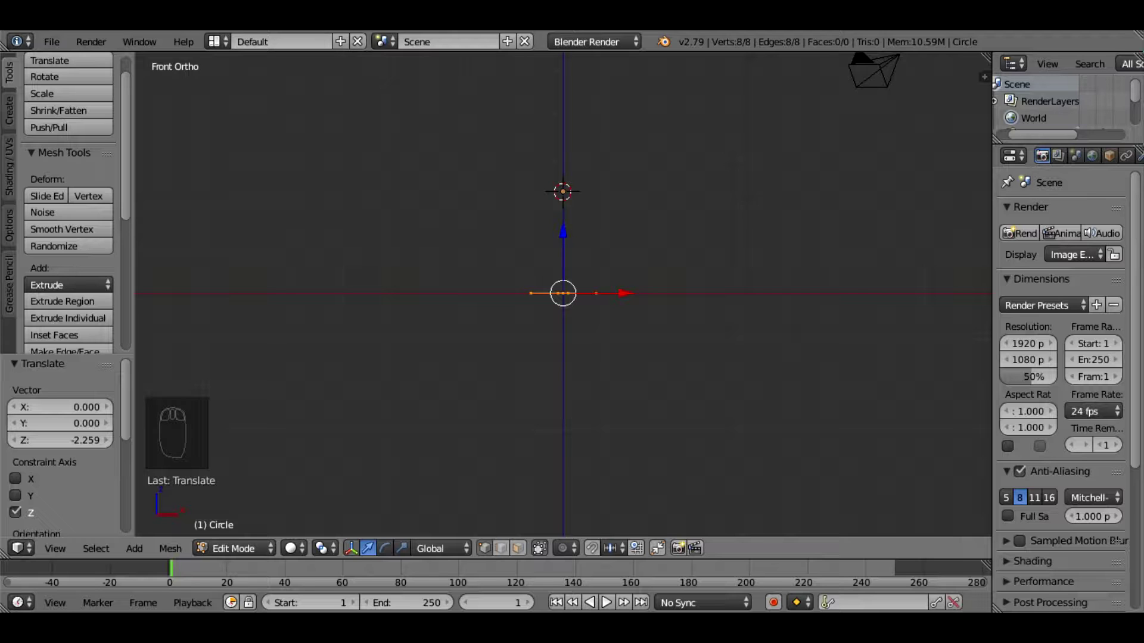
Extrude the blade outline 10 units upward along Z.
middle_click_drag(562, 293, 520, 479, "shift")
scroll(564, 294, "up", 3)
scroll(563, 295, "down", 3)
scroll(563, 295, "up", 1)
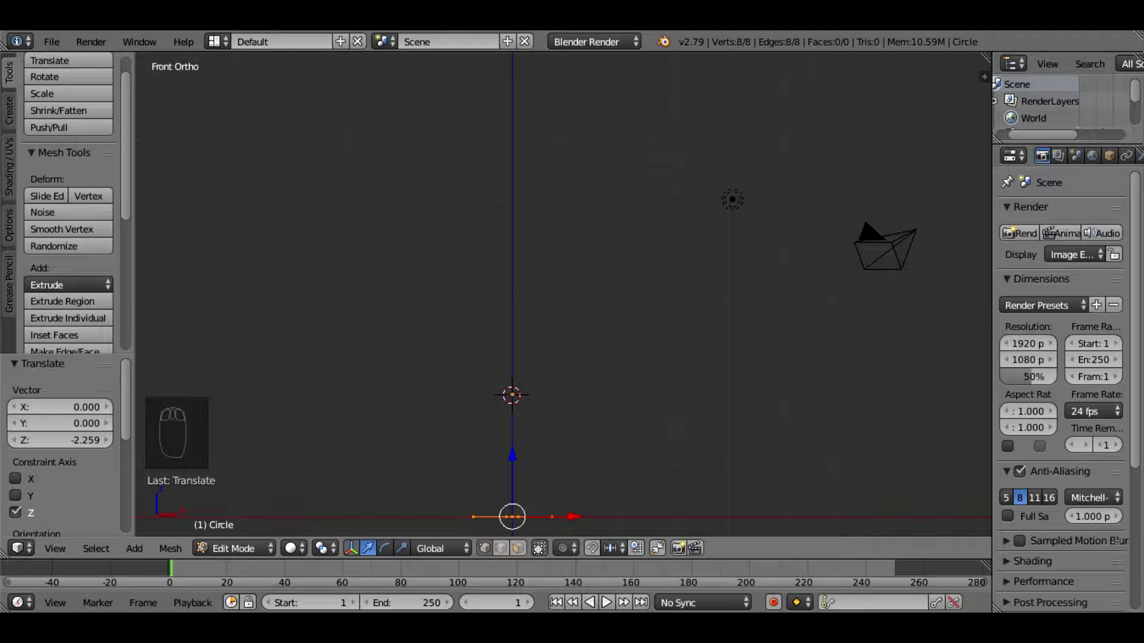
key("e")
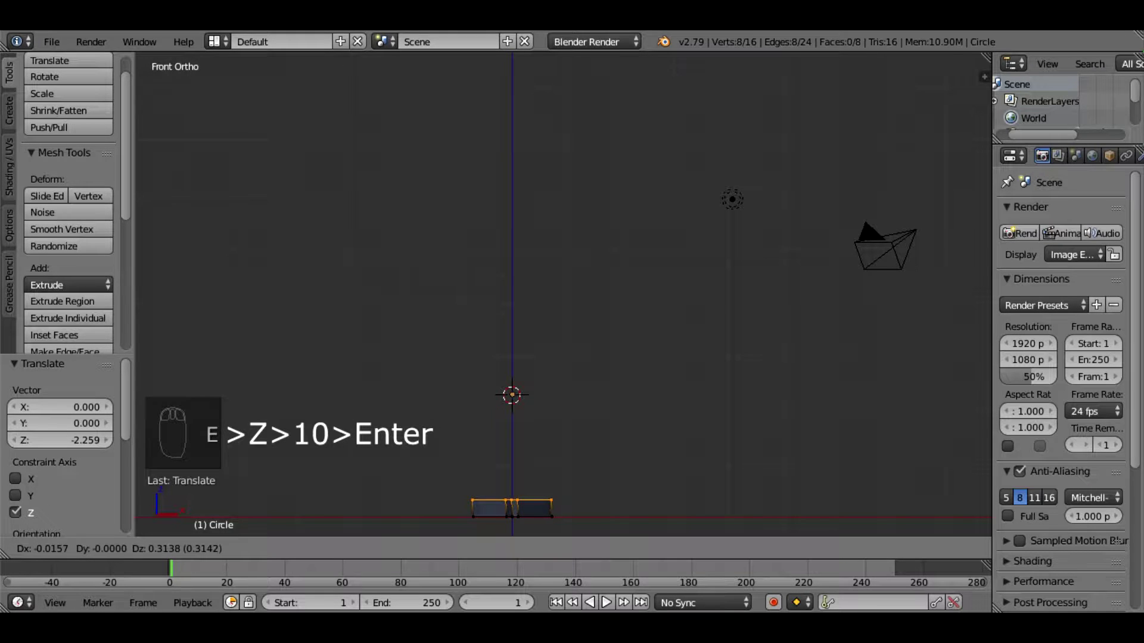
key("z")
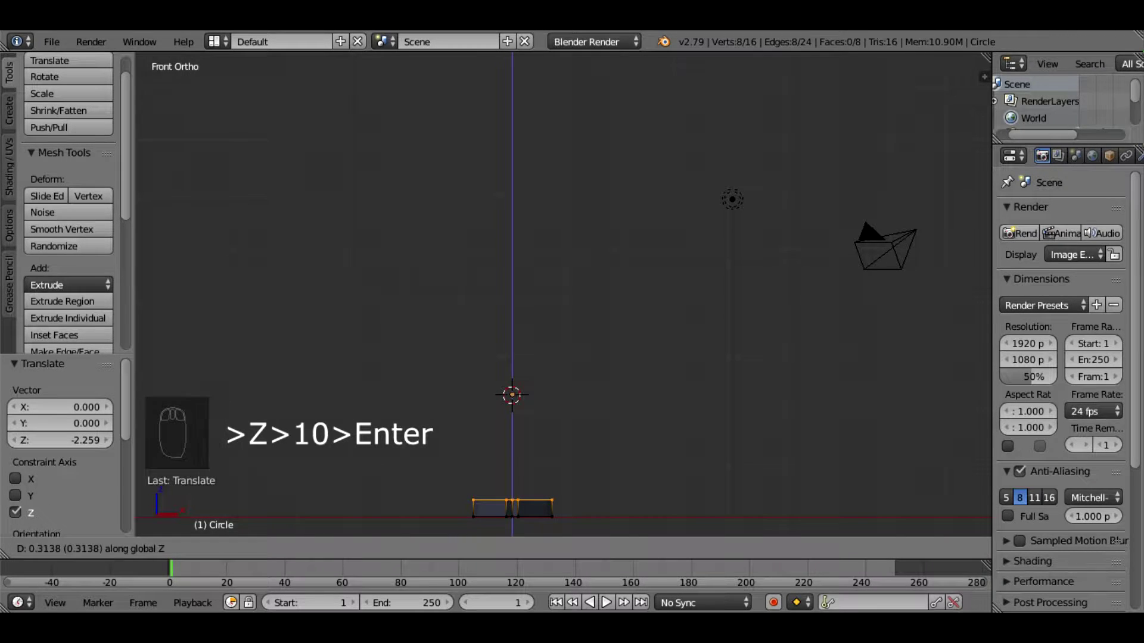
type("10")
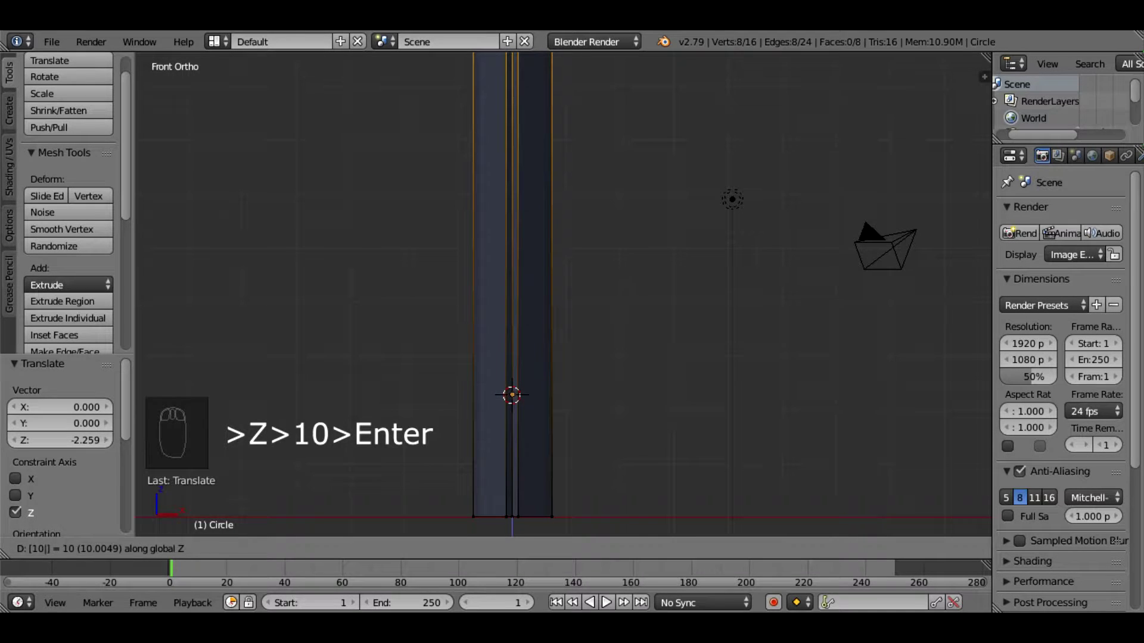
key("Return")
scroll(563, 292, "down", 3)
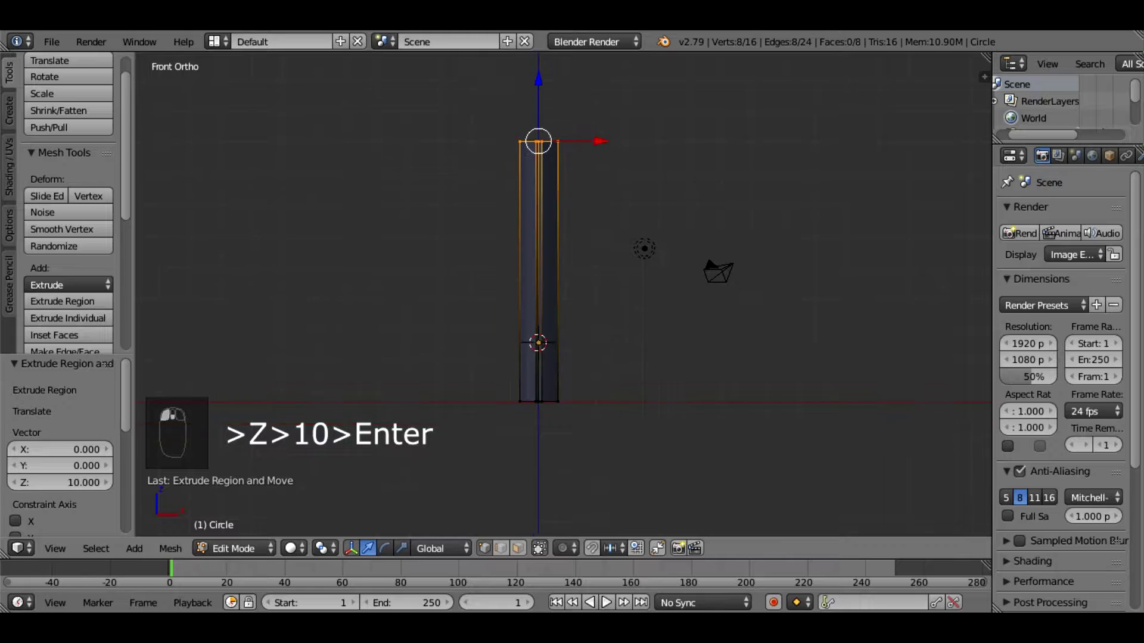
Taper the blade by scaling its upper end along X by a factor of about 0.745.
middle_click_drag(563, 292, 541, 390, "shift")
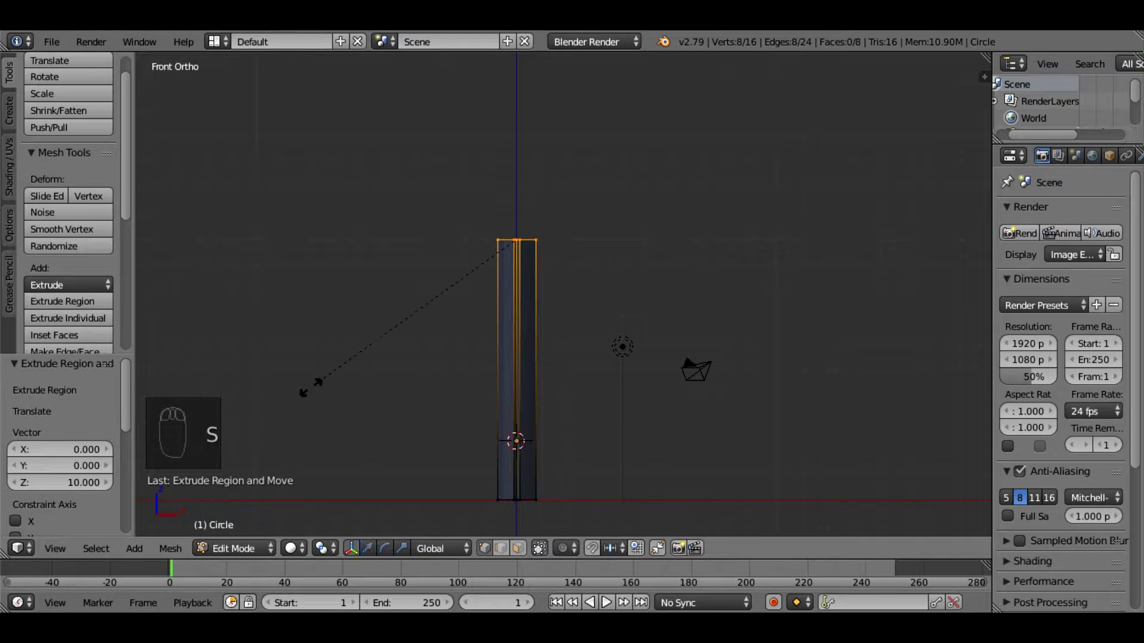
key("s")
key("x")
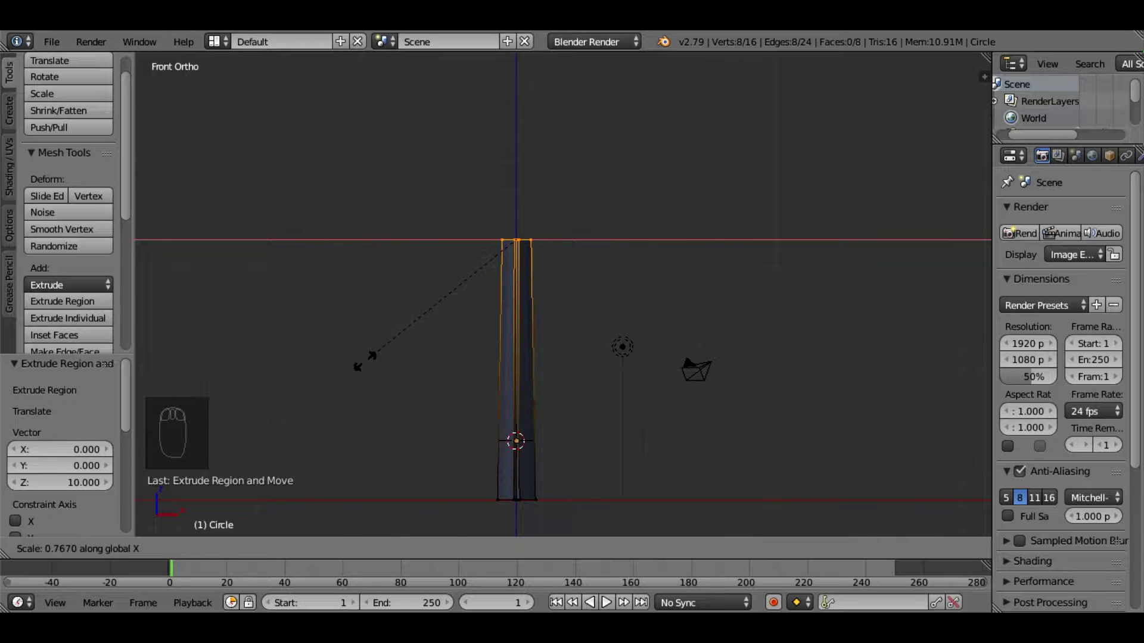
left_click(369, 358)
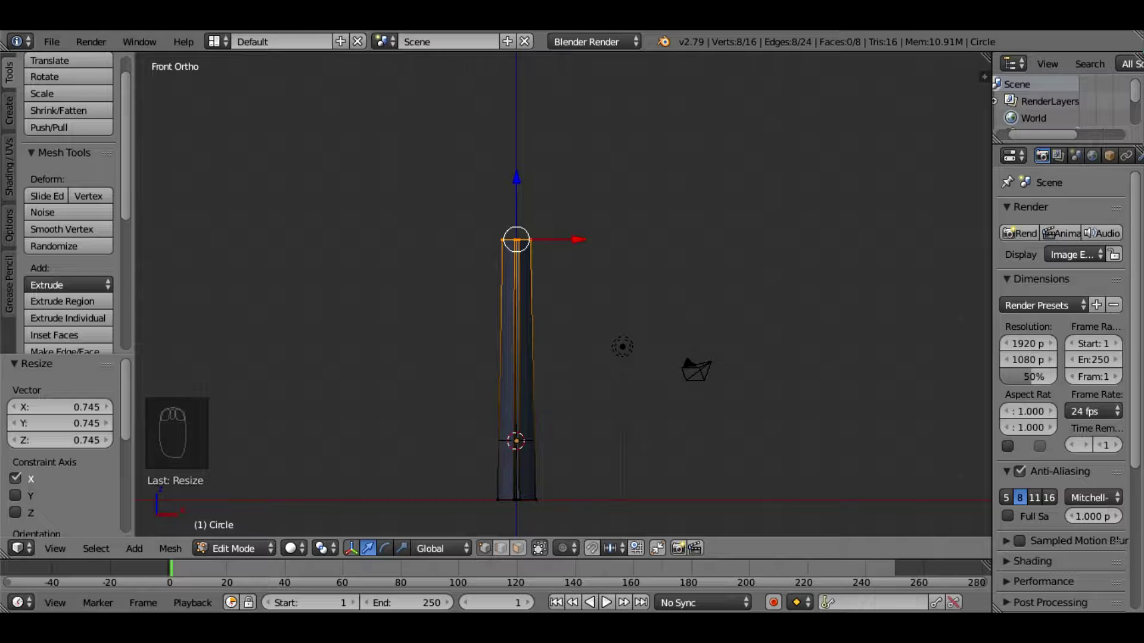
Extrude the blade's upper end another 2 units along Z for the tip section.
key("e")
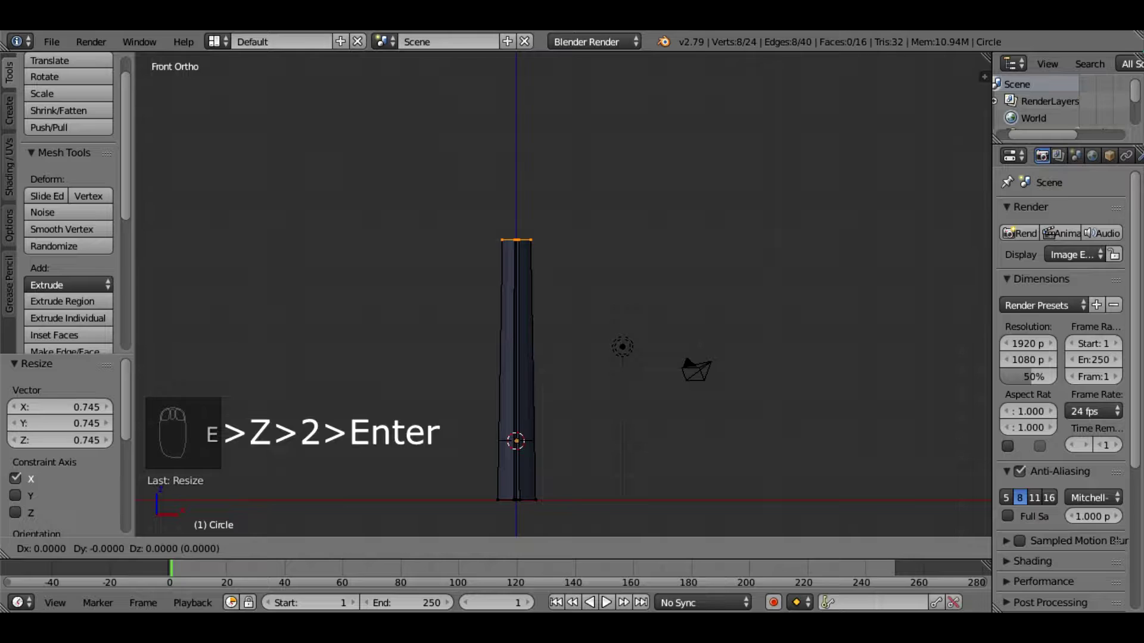
key("z")
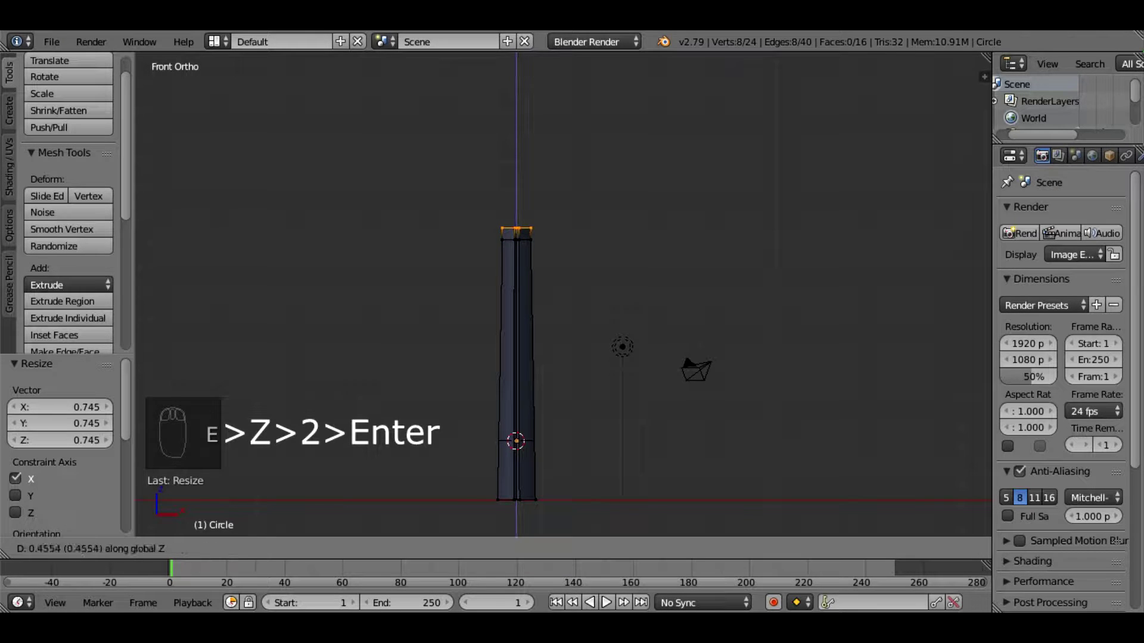
key("2")
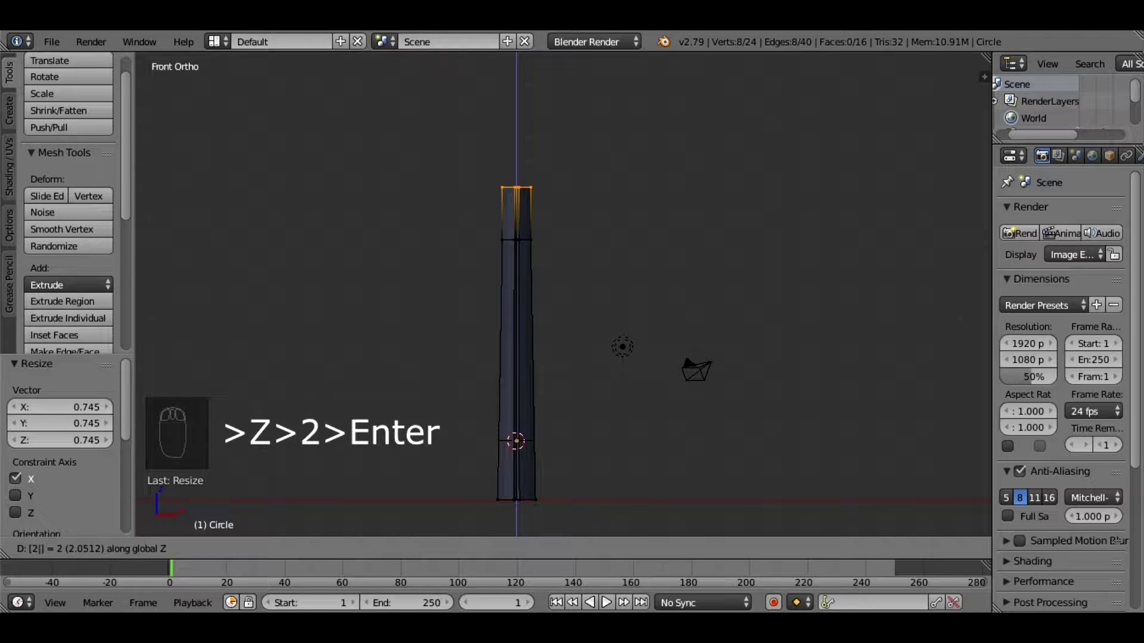
key("Return")
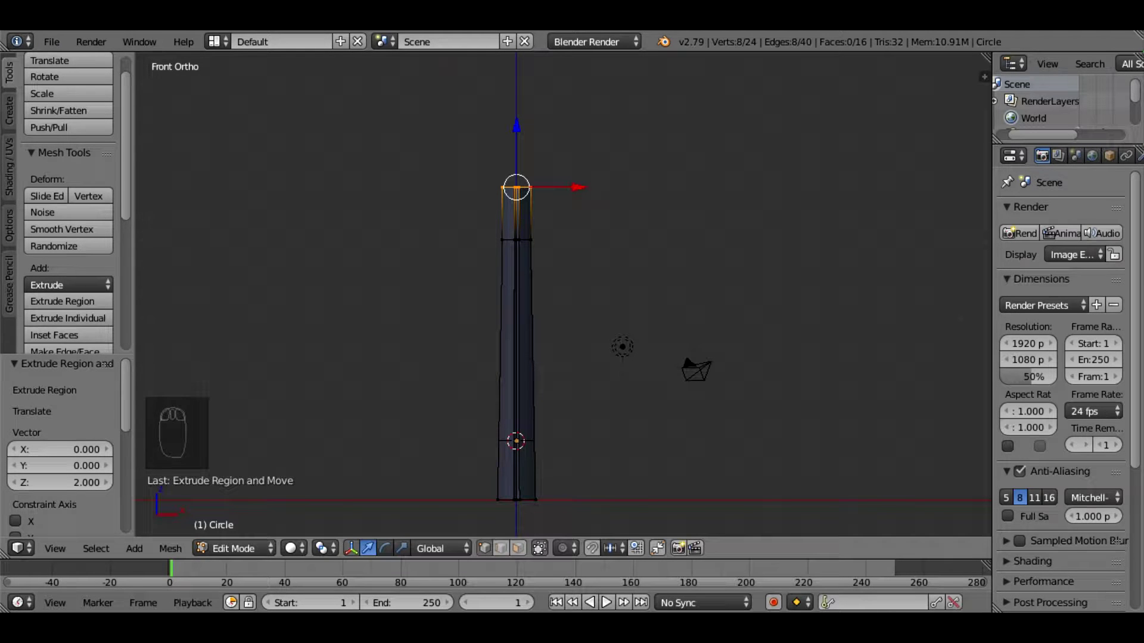
middle_click_drag(566, 298, 611, 309)
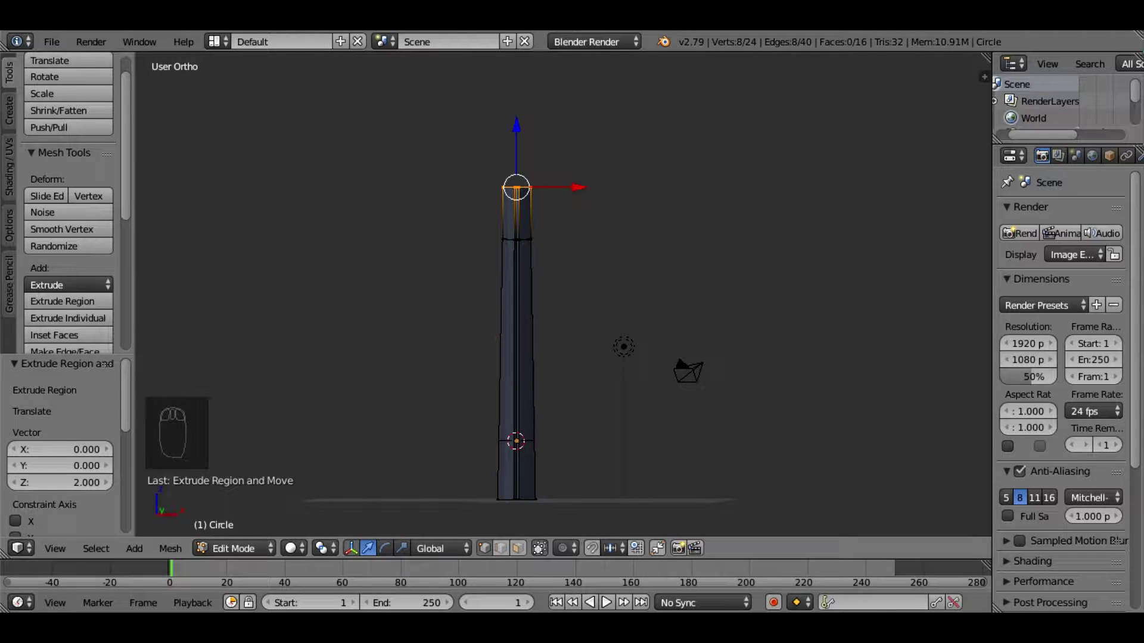
key("KP_1")
scroll(563, 295, "up", 2)
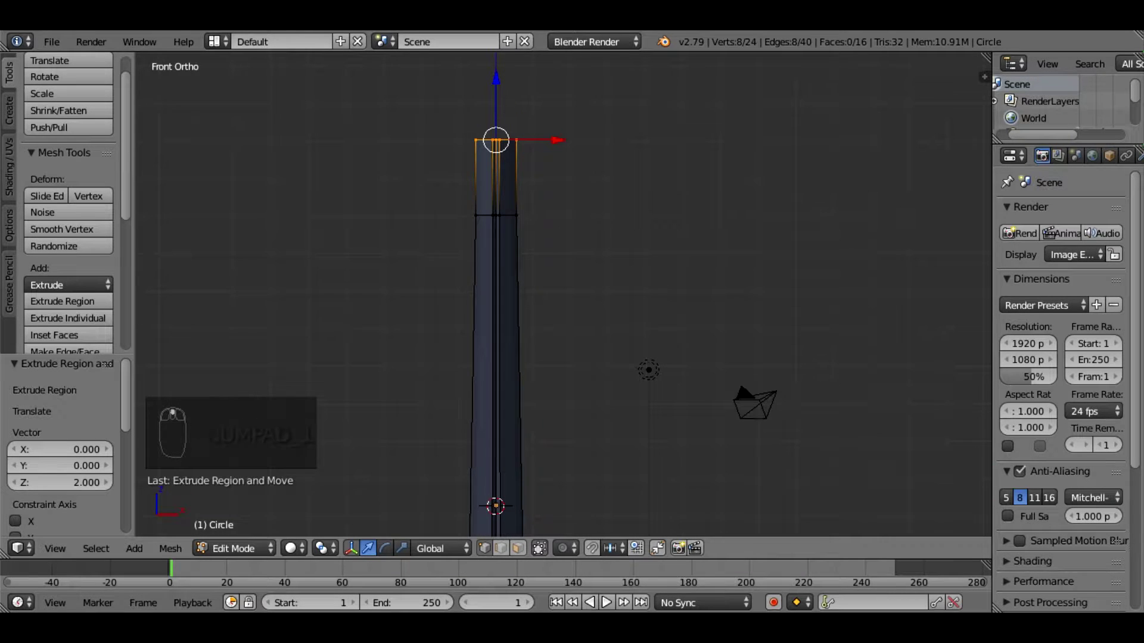
Scale the blade's upper end to 0 so the tip section converges to a sharp point.
middle_click_drag(563, 239, 559, 353, "shift")
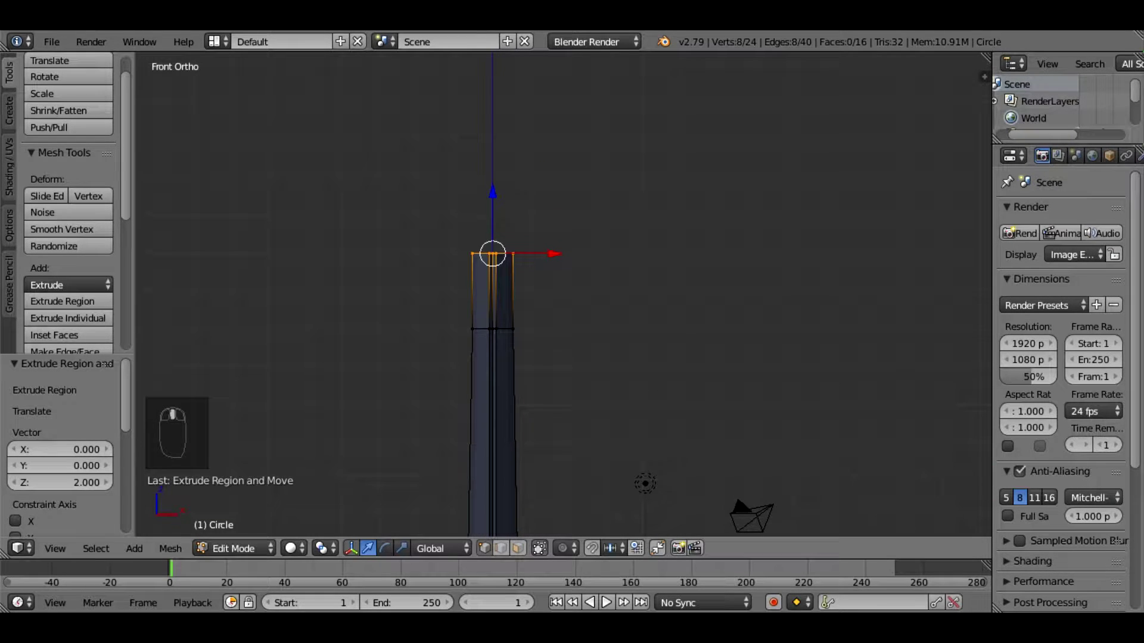
scroll(563, 295, "up", 3)
middle_click_drag(563, 294, 636, 334, "shift")
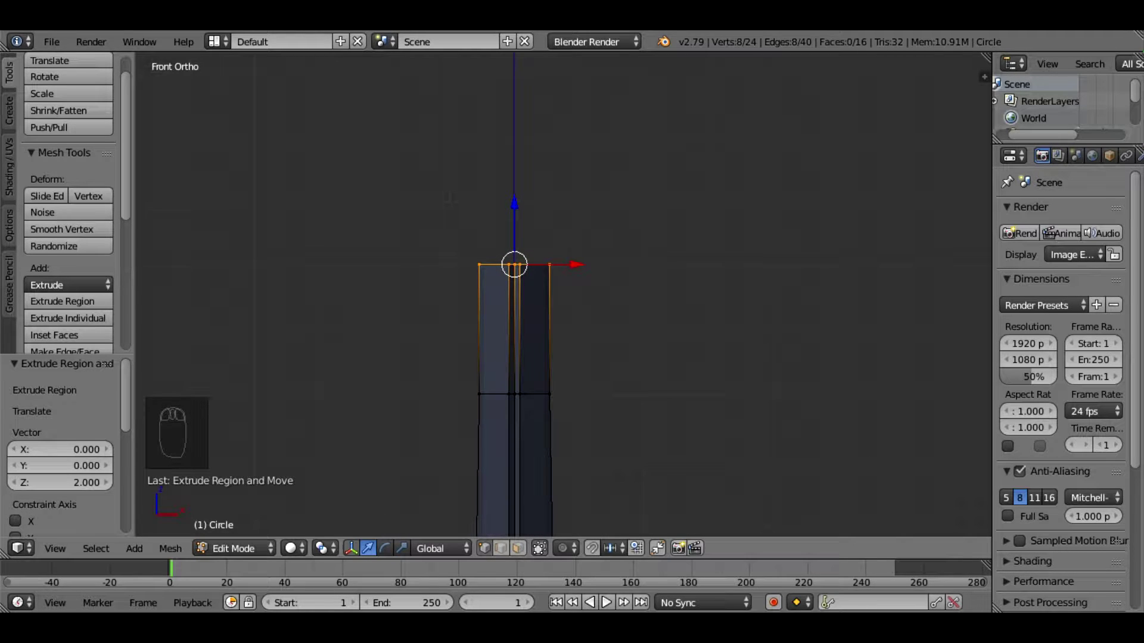
key("s")
key("KP_0")
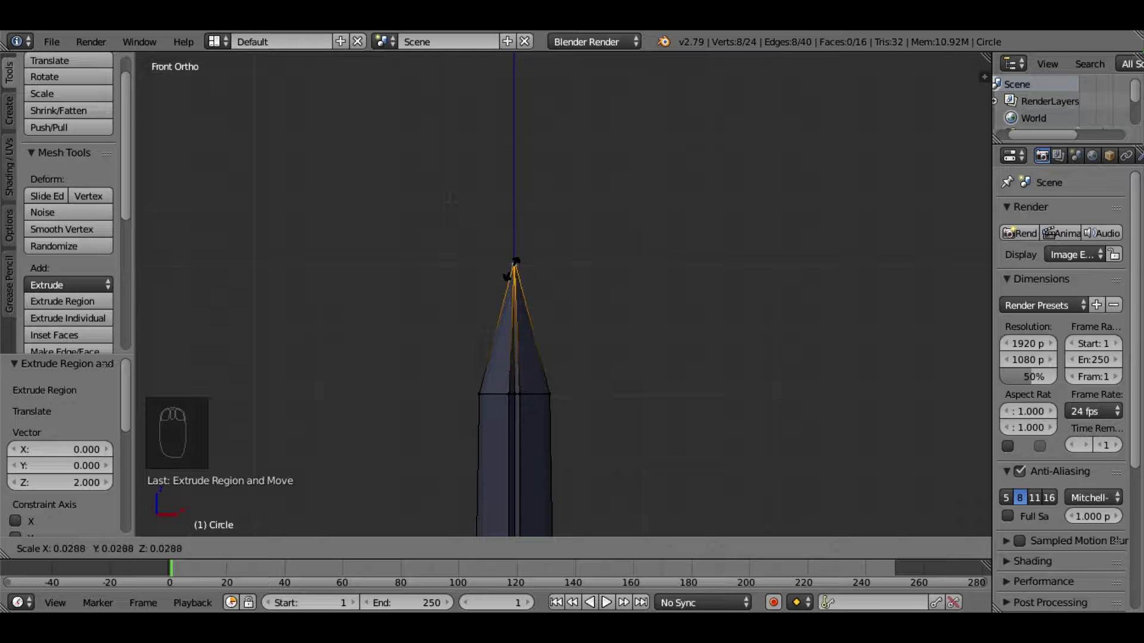
type("0")
left_click(512, 268)
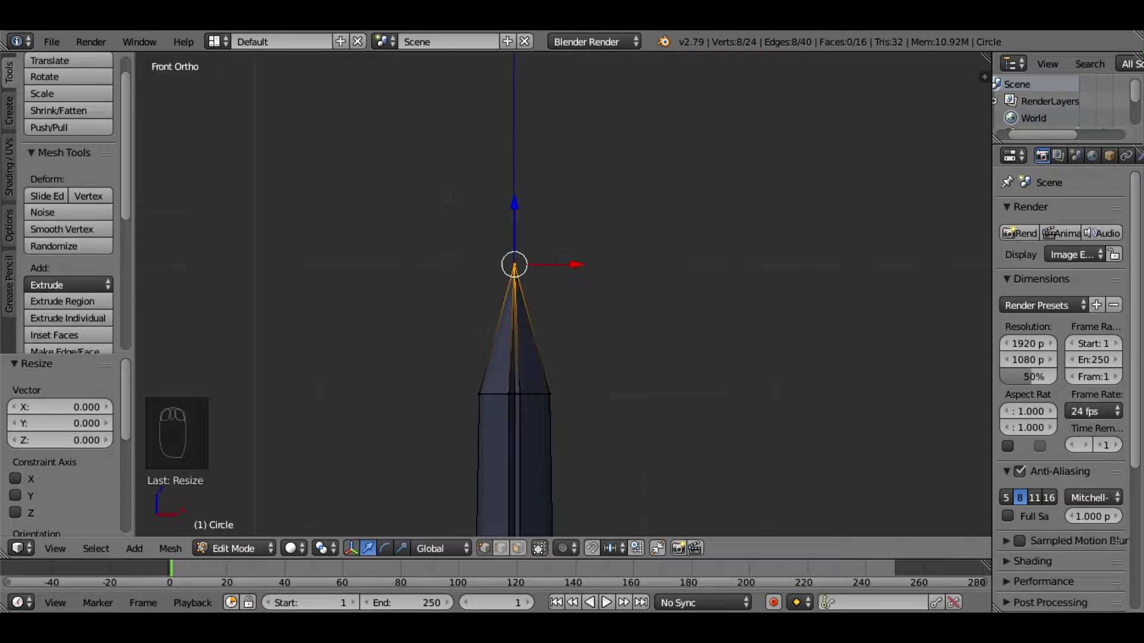
Merge the coincident vertices at the blade's tip with Remove Doubles and clear the selection.
key("w")
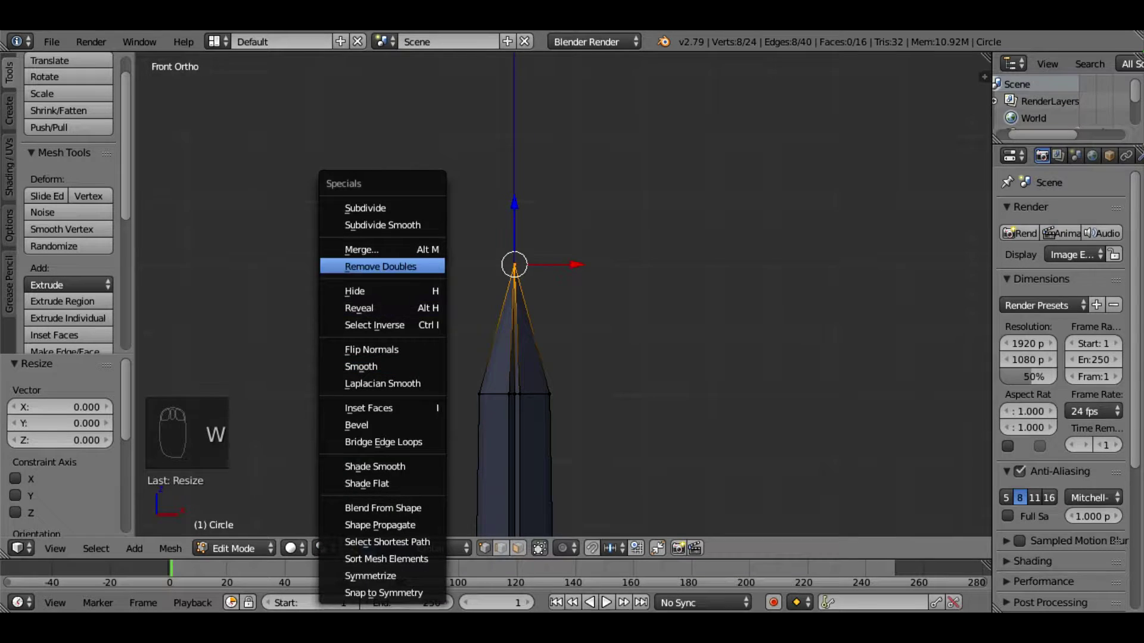
left_click(382, 266)
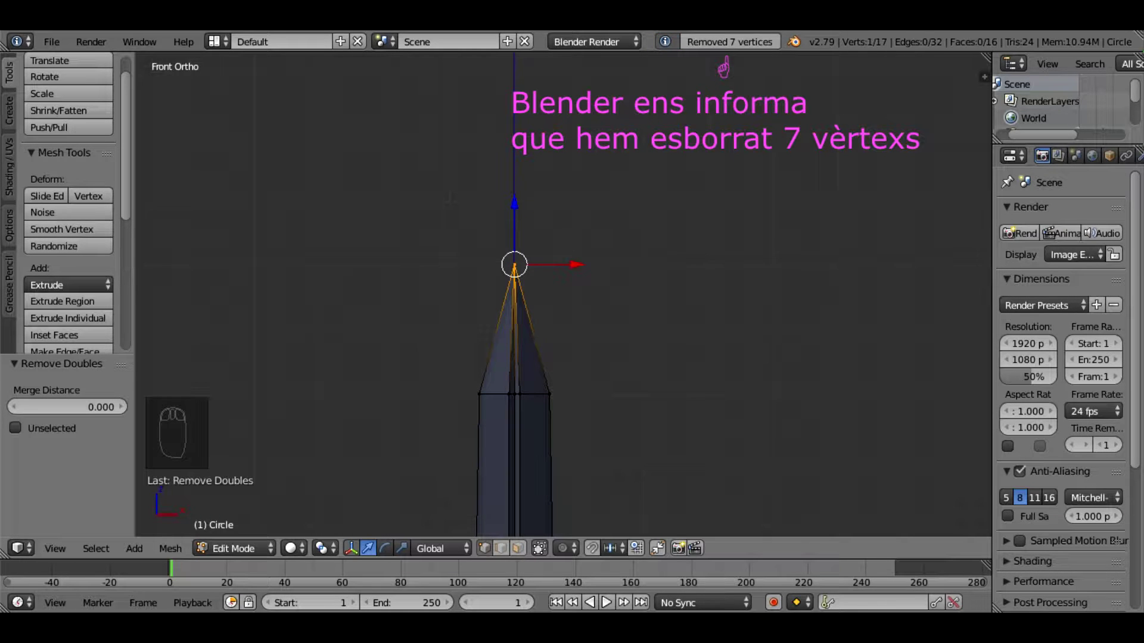
middle_click_drag(750, 465, 712, 503)
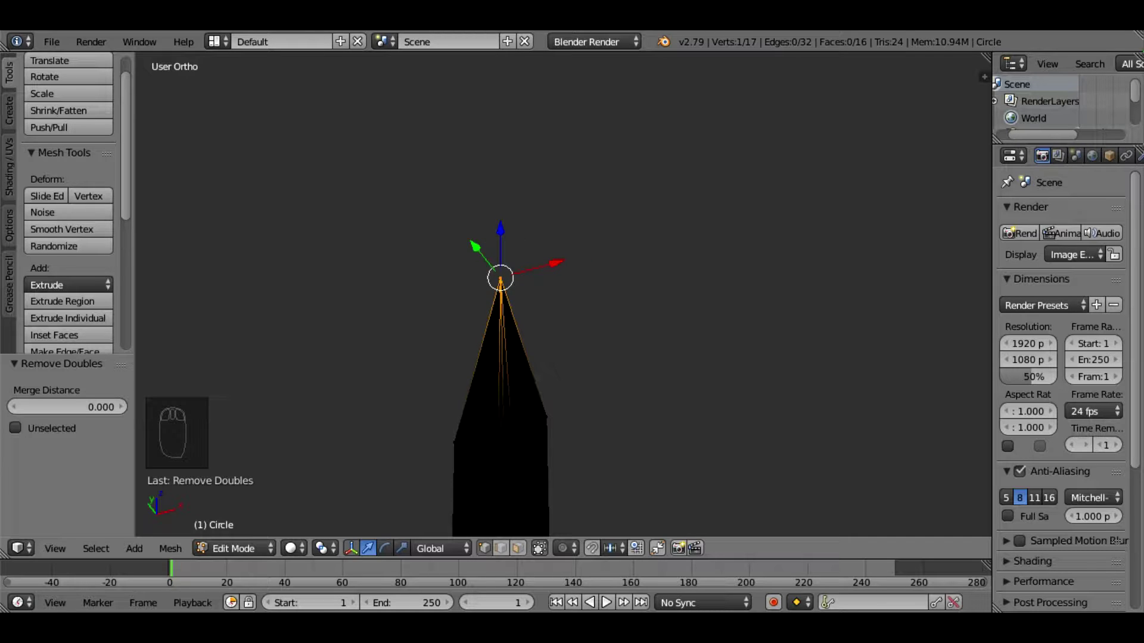
key("a")
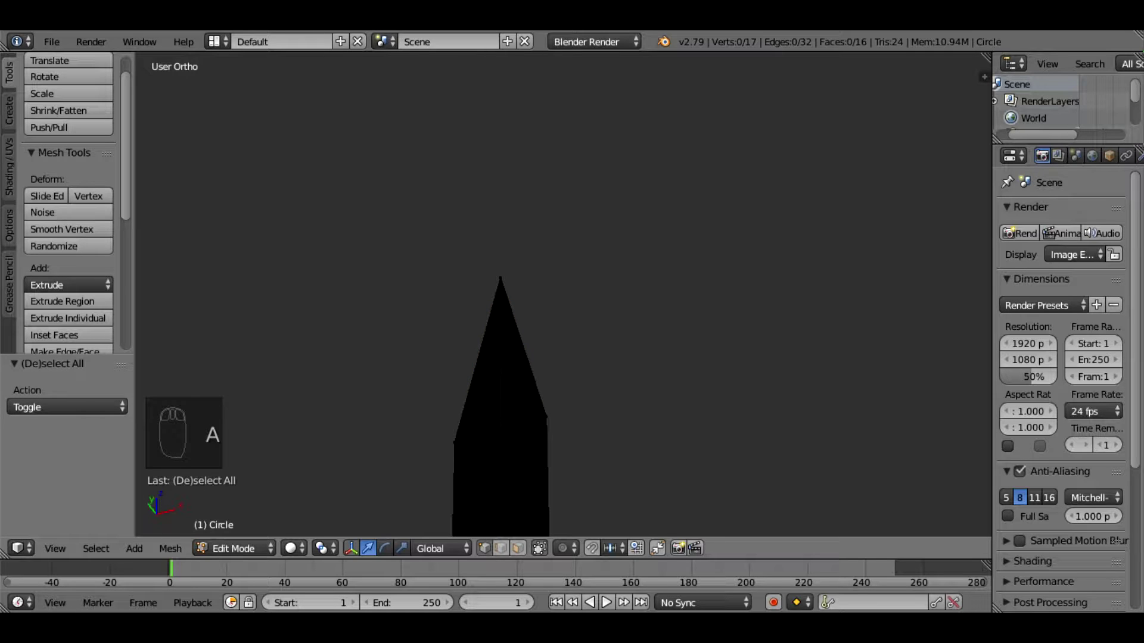
In Object Mode, move the finished blade about 61.1 units along X, away from the centre.
key("KP_1")
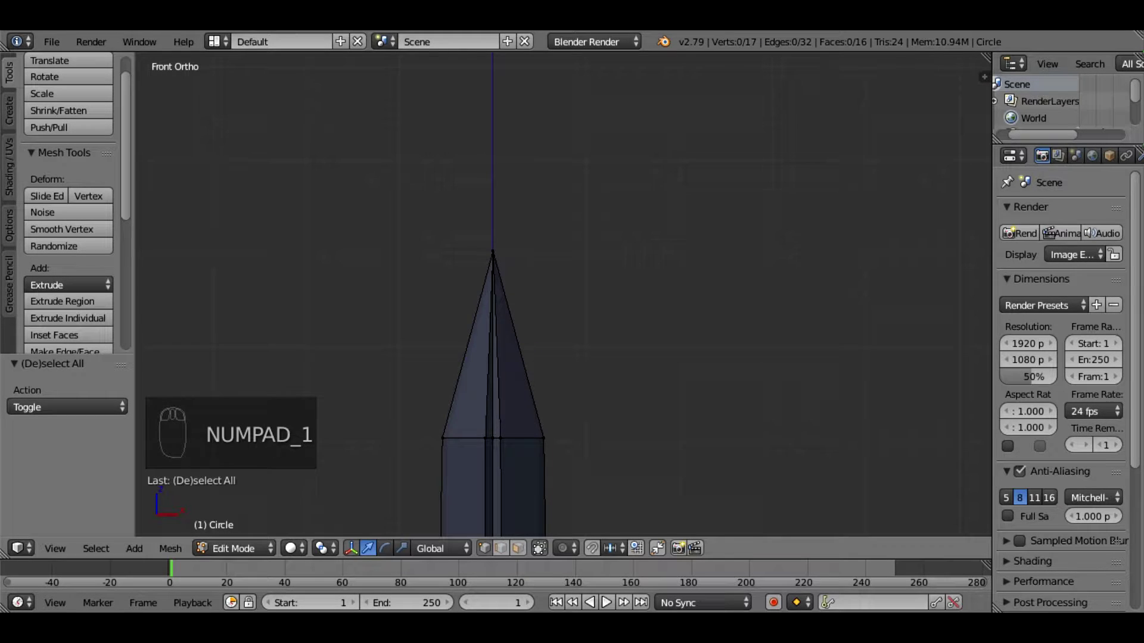
scroll(557, 294, "down", 8)
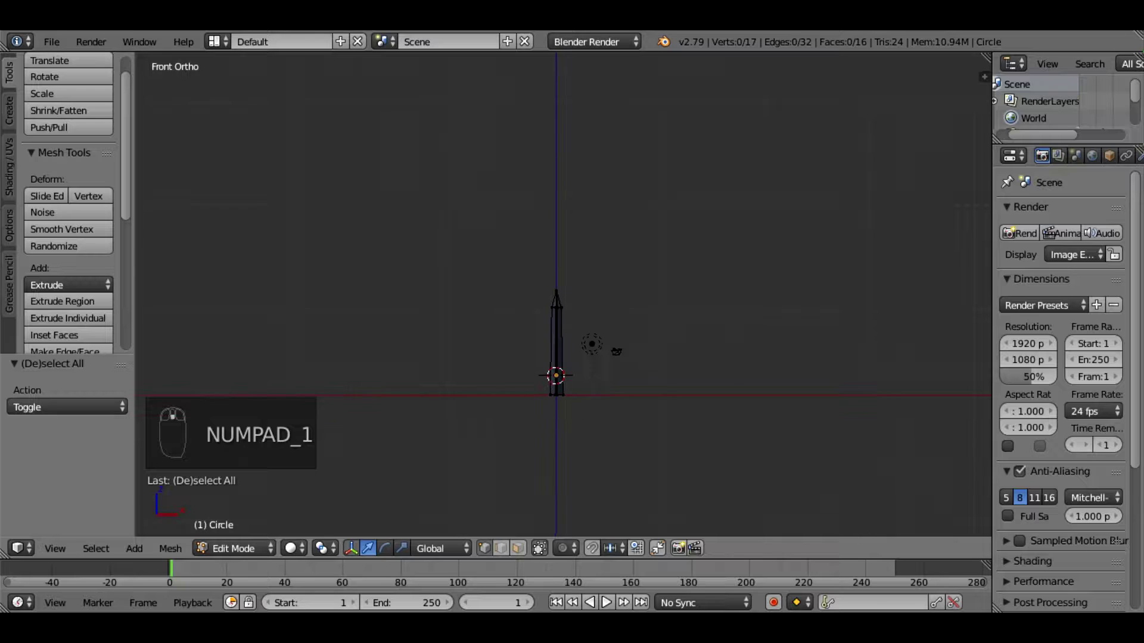
scroll(558, 295, "down", 1)
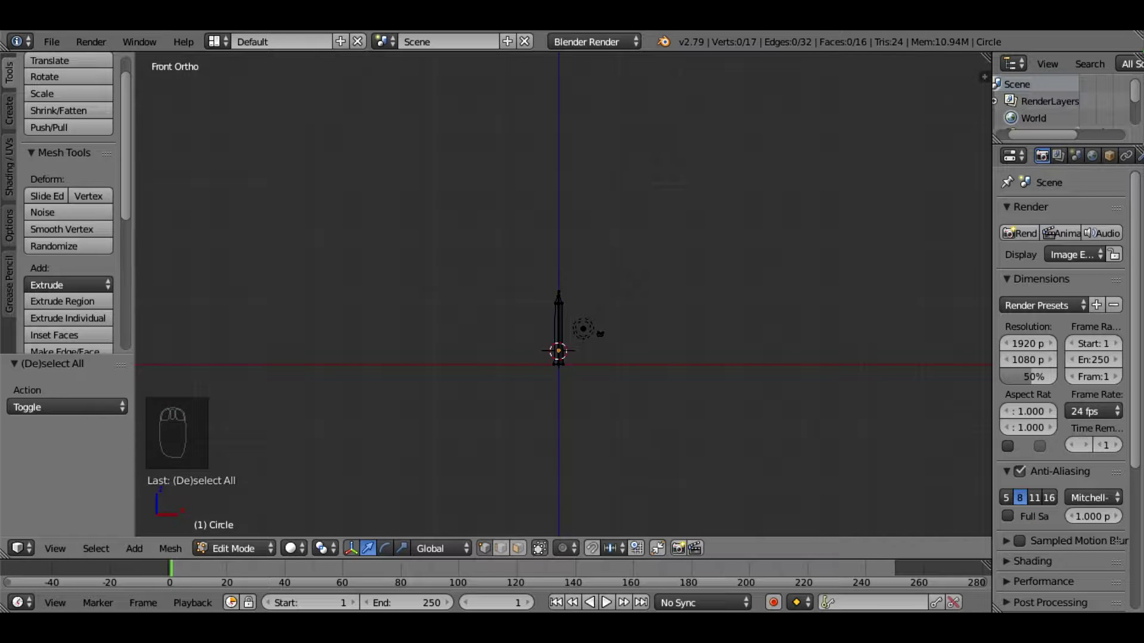
left_click(234, 548)
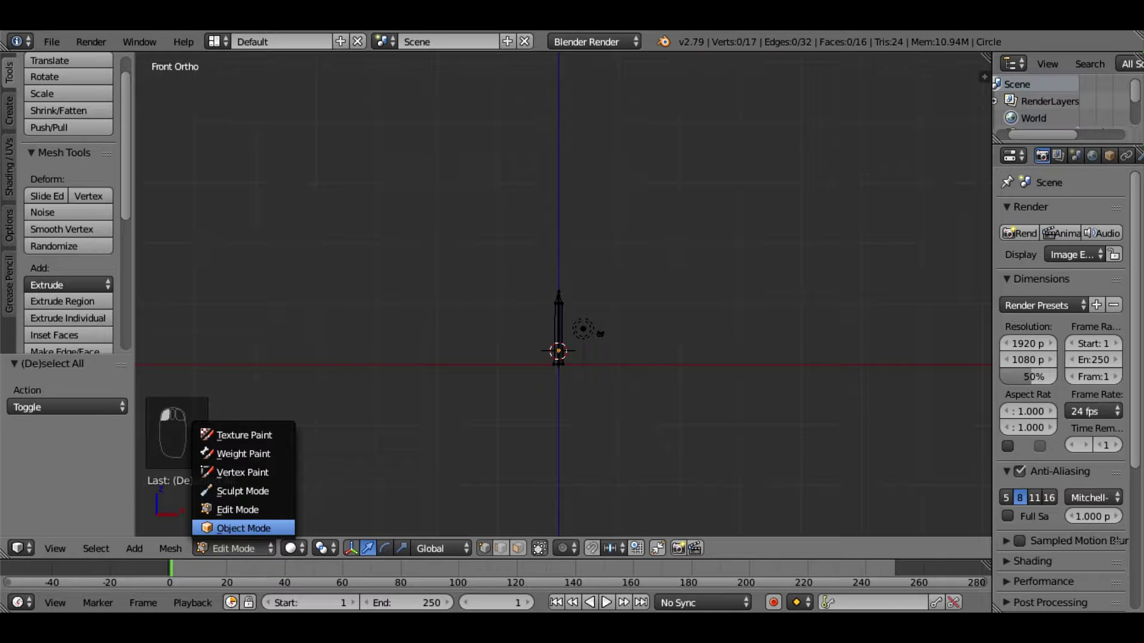
left_click(241, 527)
key("g")
key("x")
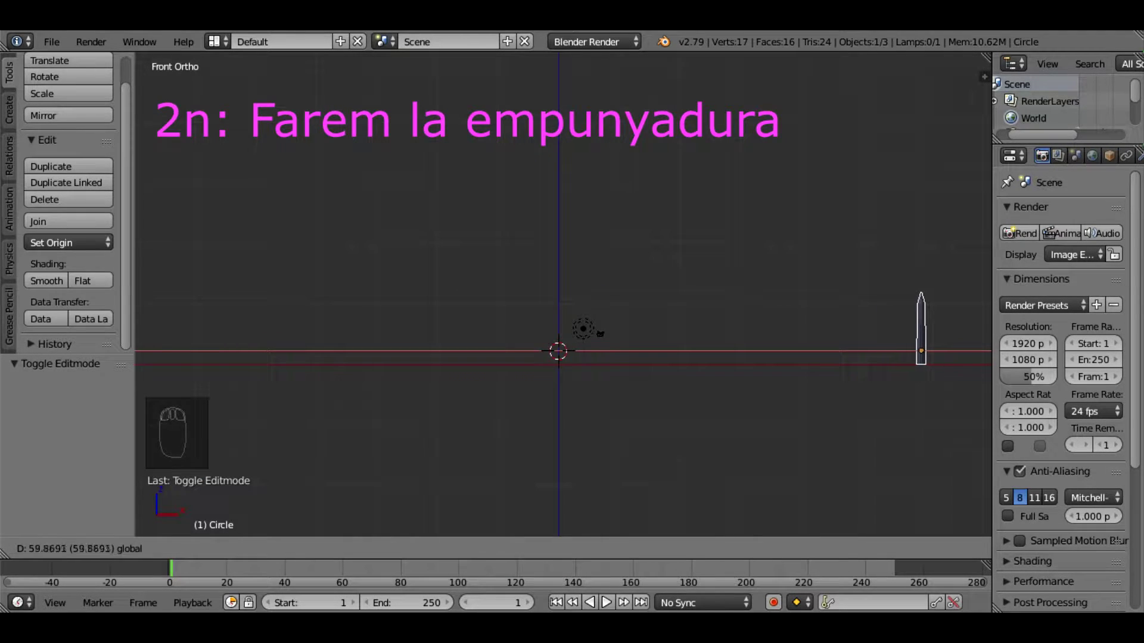
left_click_drag(980, 351, 983, 351)
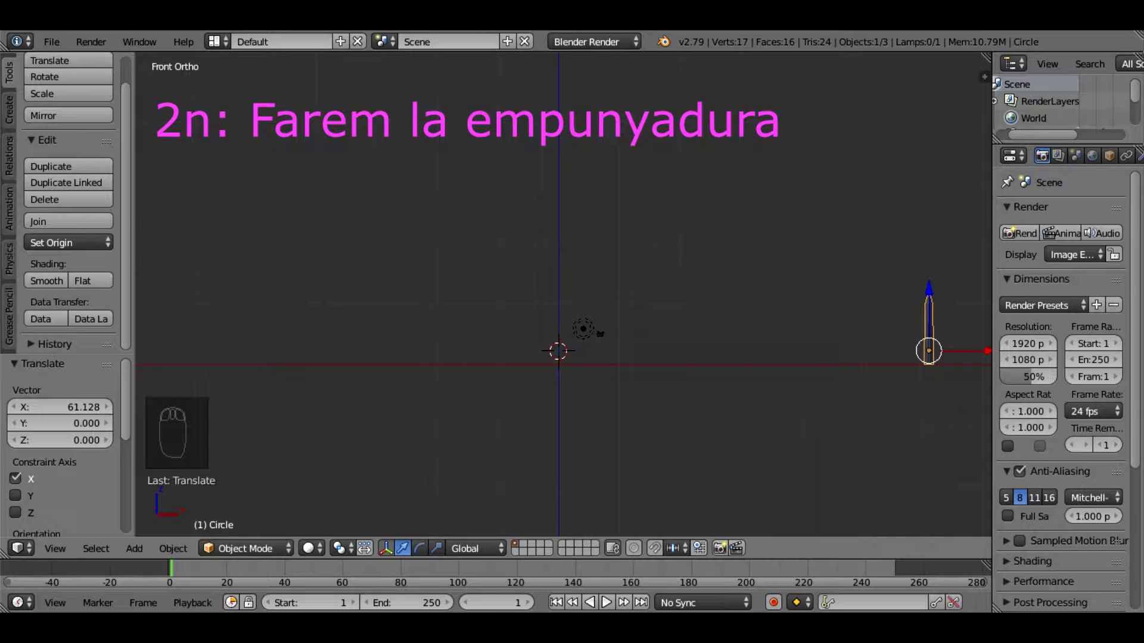
Place the 3D cursor where the red and blue axis lines cross and add a UV sphere there.
left_click(558, 365)
scroll(558, 365, "up", 4)
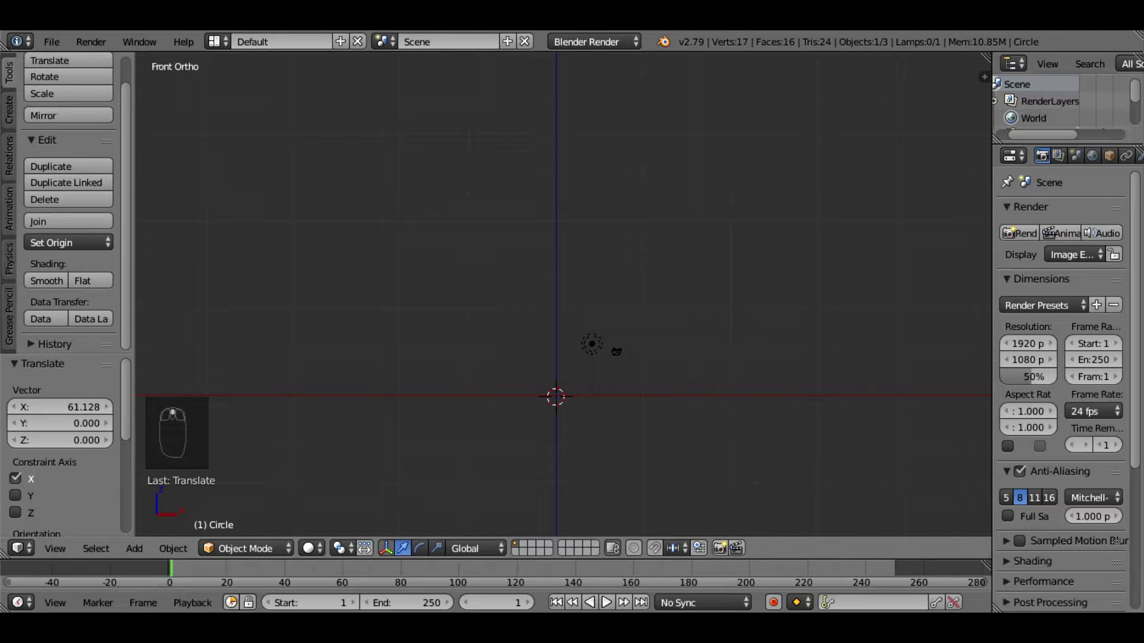
scroll(563, 294, "up", 2)
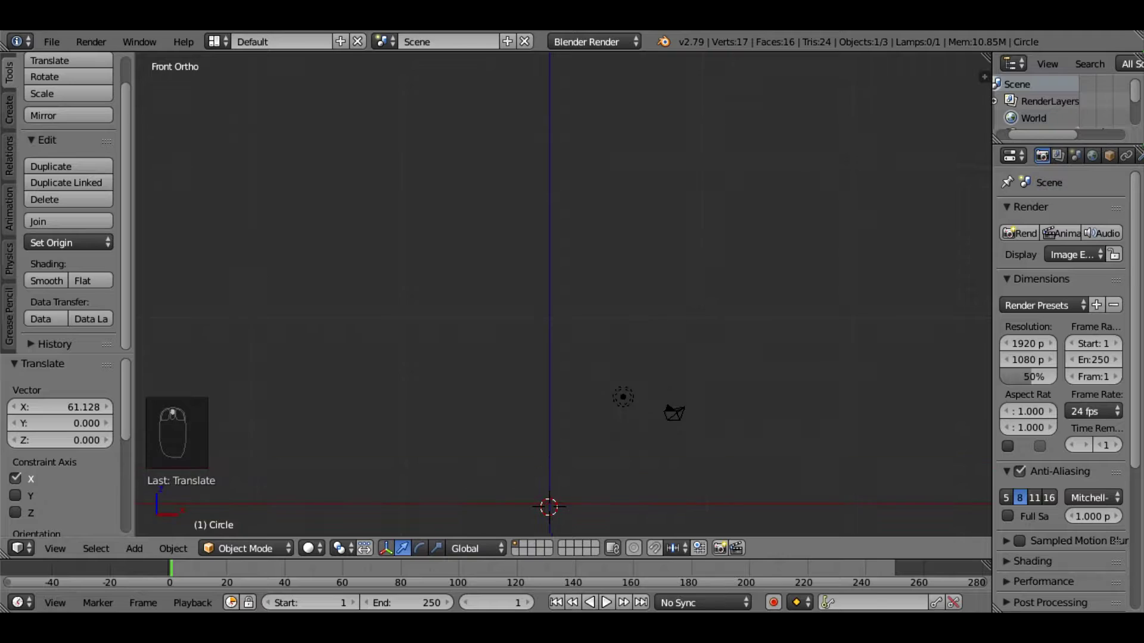
key("shift+a")
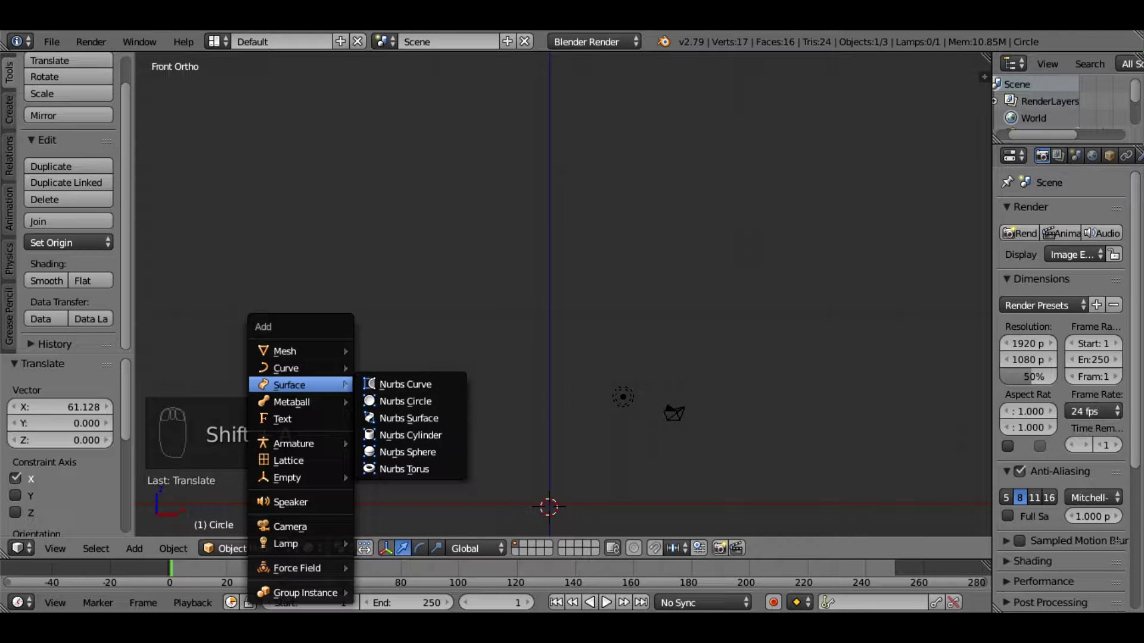
mouse_move(301, 351)
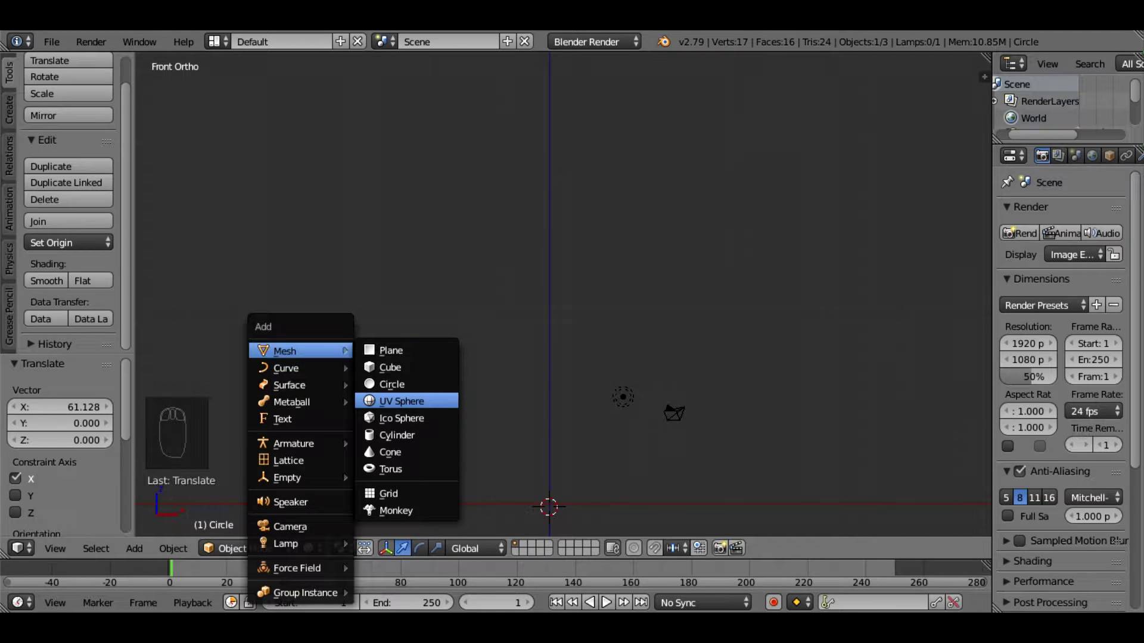
left_click(401, 401)
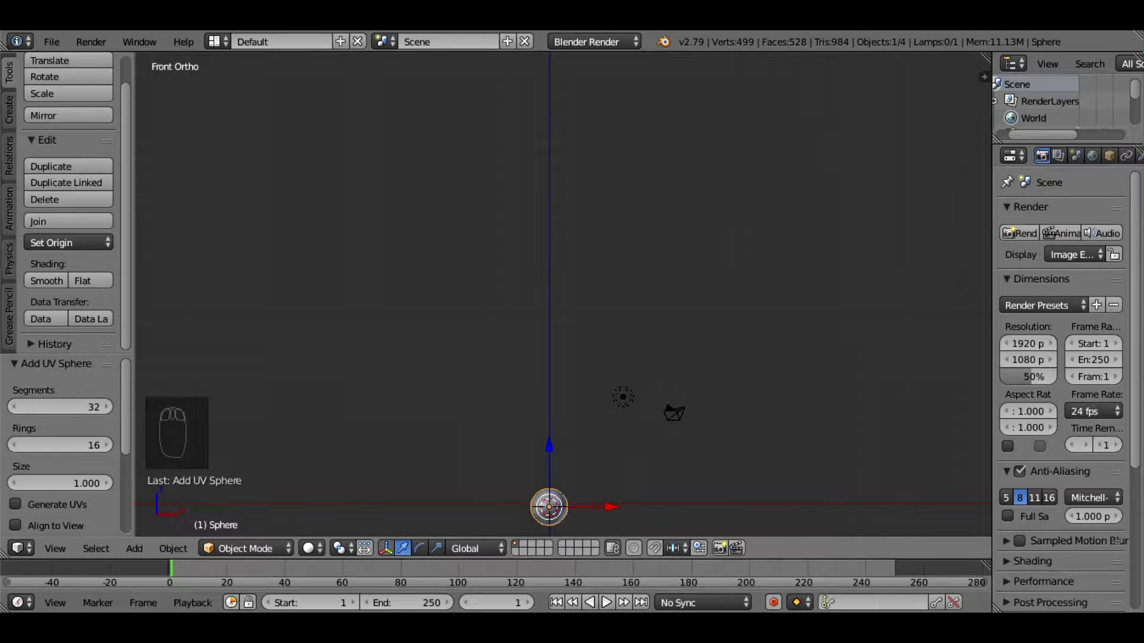
Set the new UV sphere's segments to 16 and deselect it.
middle_click_drag(401, 401, 396, 242, "shift")
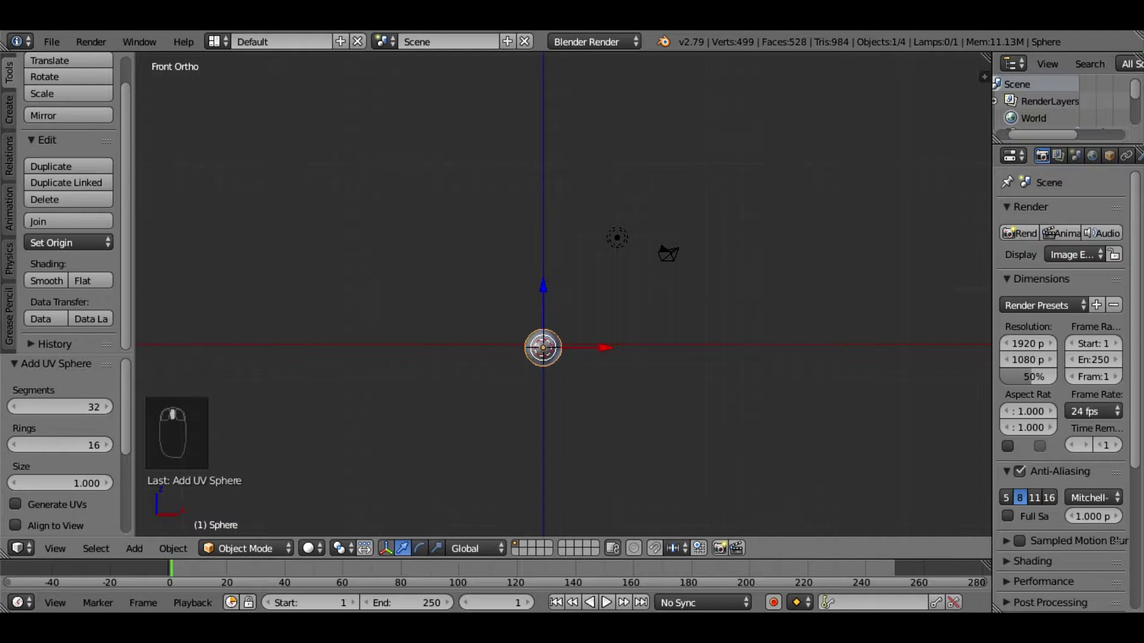
scroll(564, 295, "up", 4)
middle_click_drag(522, 405, 538, 304, "shift")
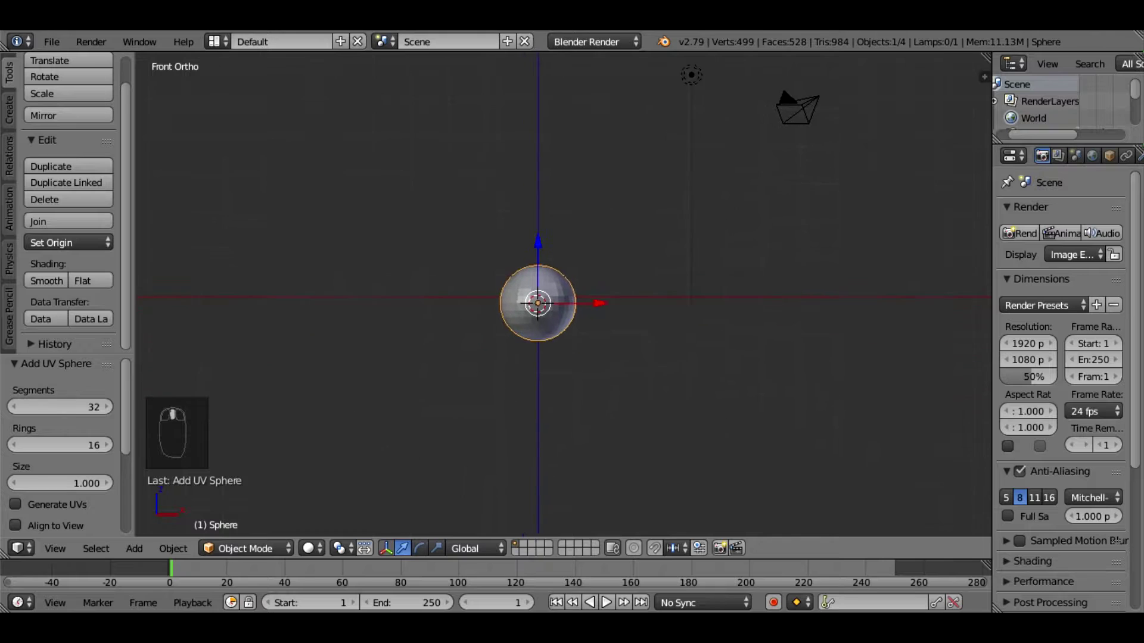
scroll(563, 295, "up", 6)
scroll(564, 295, "up", 1)
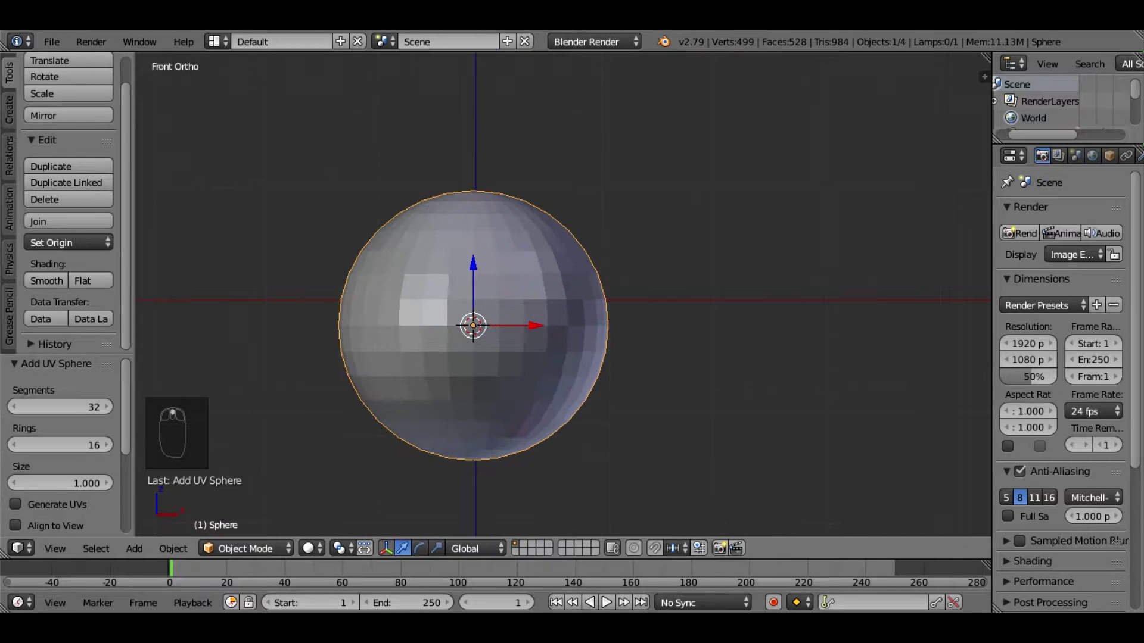
left_click(60, 407)
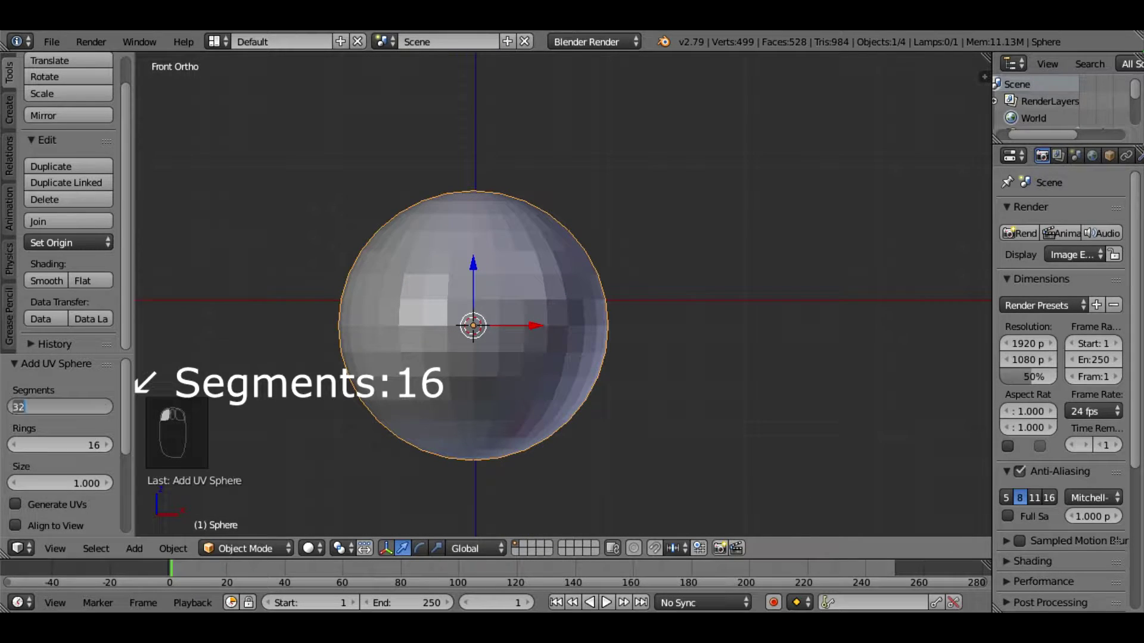
type("16")
key("Return")
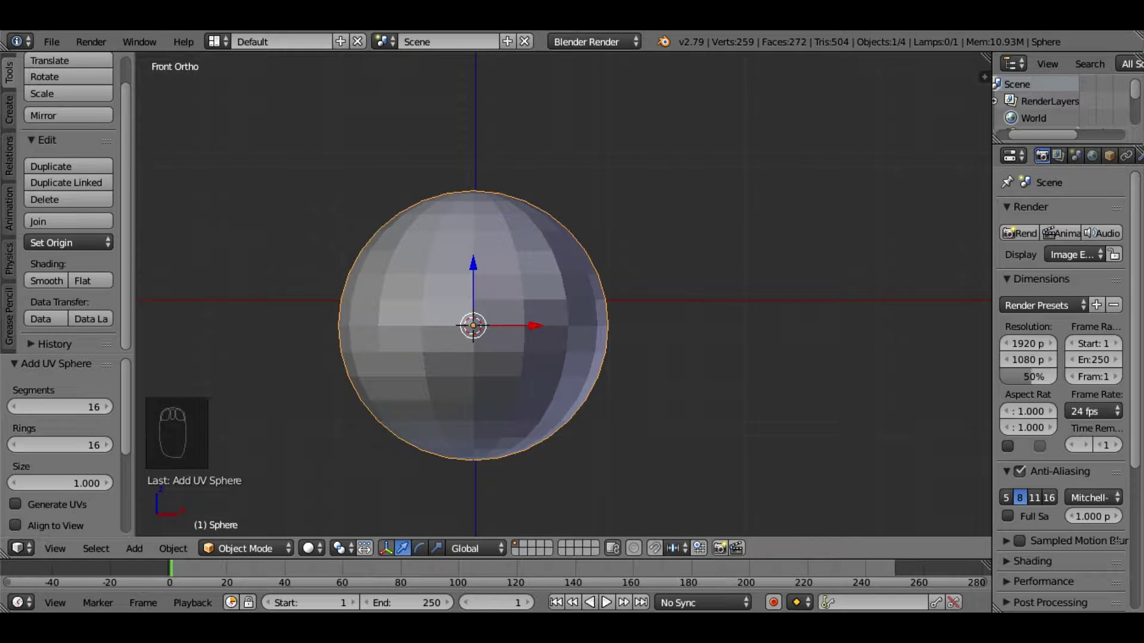
key("a")
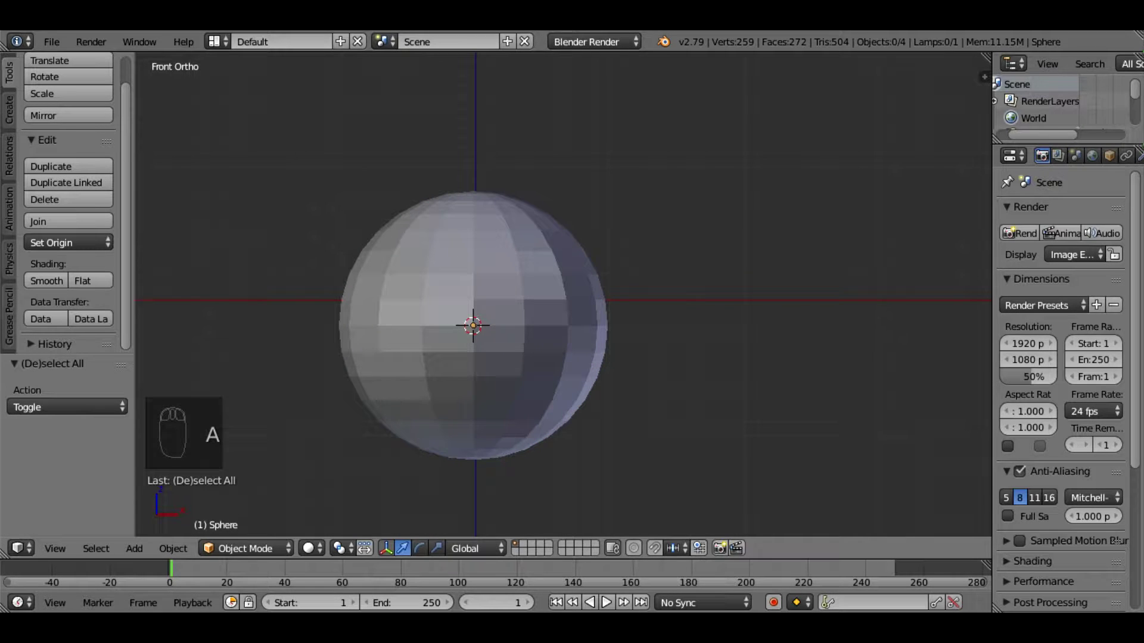
Put the sphere in Edit Mode with nothing selected and show it in Wireframe shading.
left_click(245, 548)
left_click(251, 508)
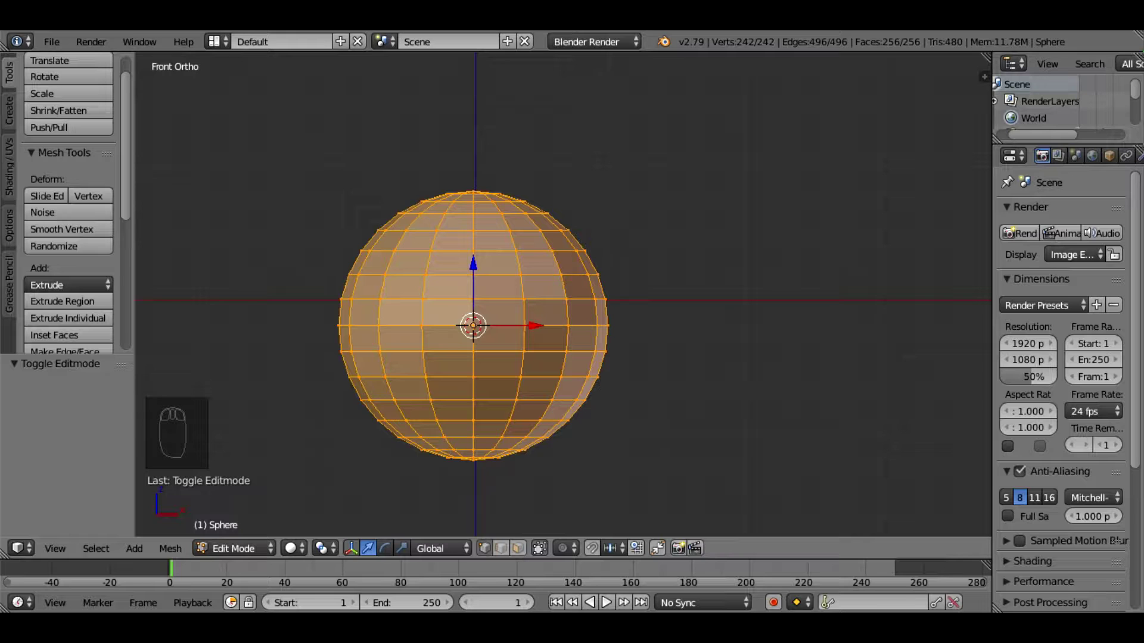
key("a")
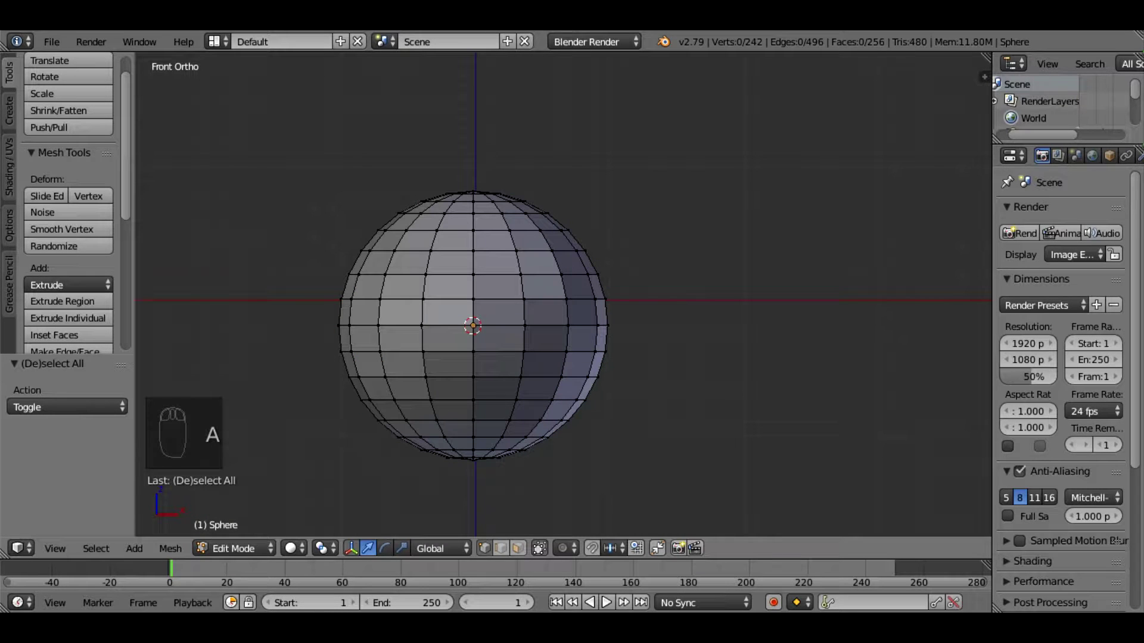
left_click(294, 548)
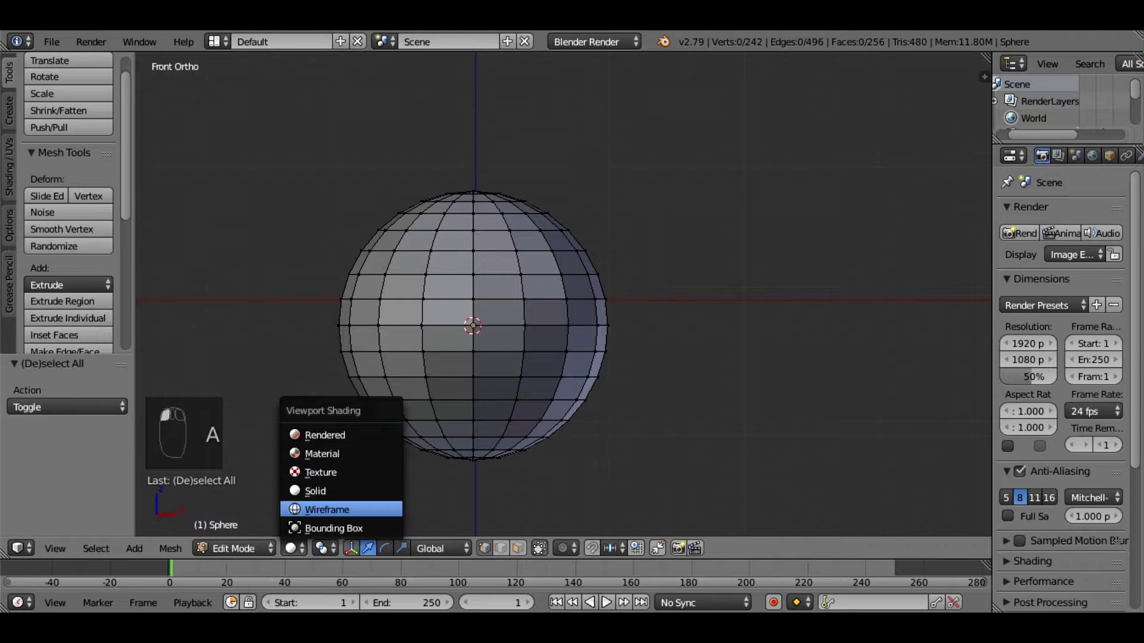
left_click(324, 508)
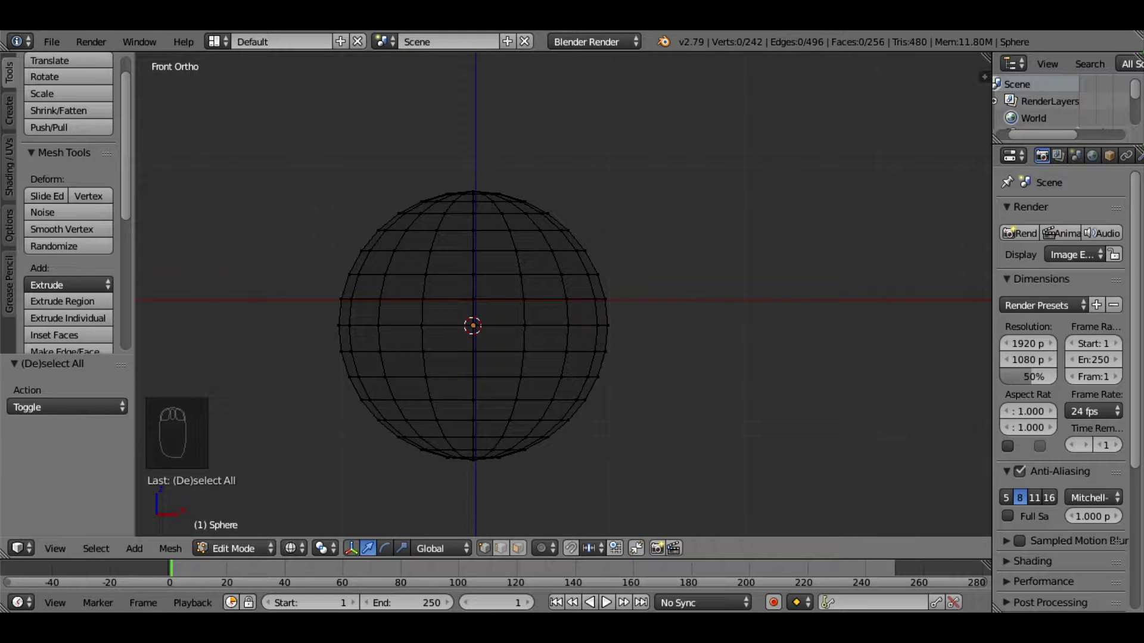
Box-select the sphere's top pole and the three vertex rings below it, and delete those vertices.
key("b")
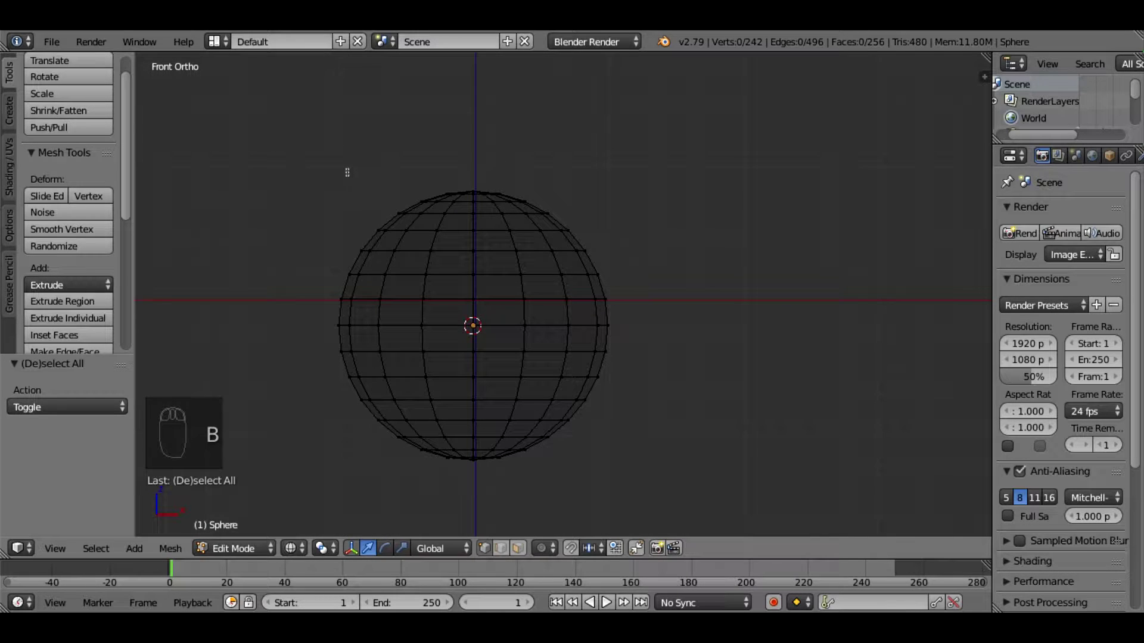
left_click_drag(351, 195, 588, 224)
mouse_move(588, 224)
middle_mouse_down()
mouse_move(580, 306)
mouse_move(583, 232)
middle_mouse_up()
key("KP_1")
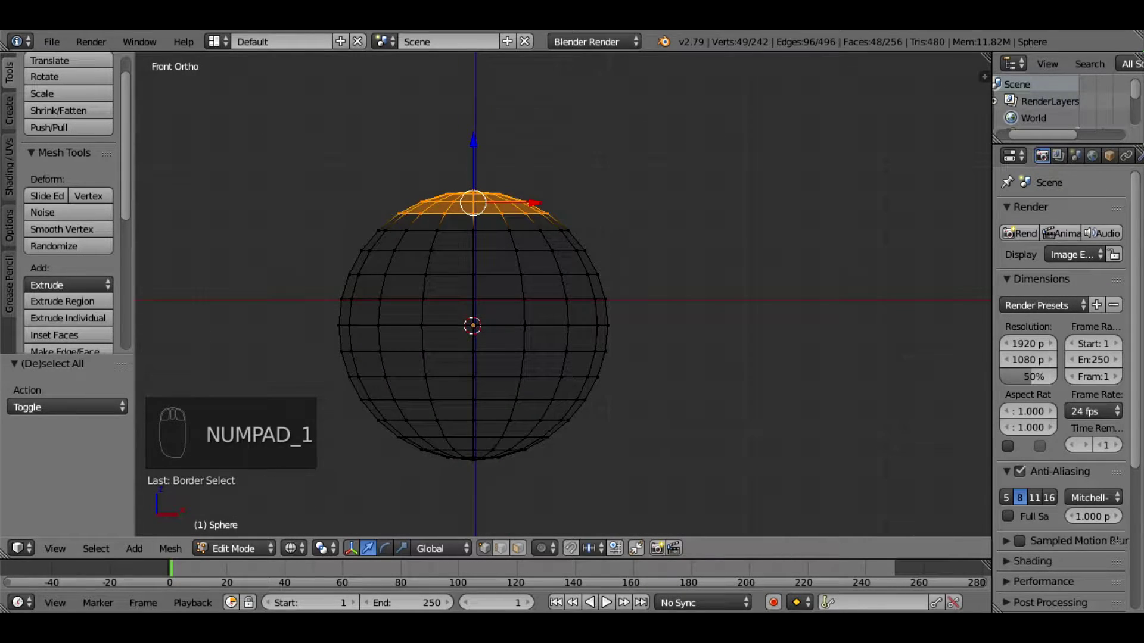
key("x")
left_click(602, 233)
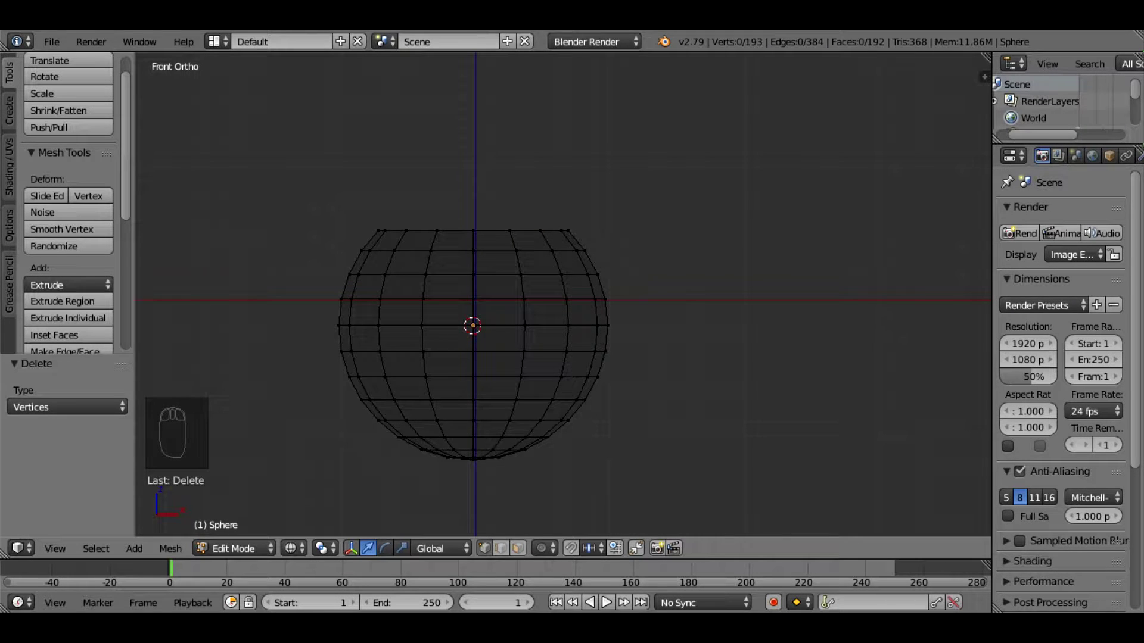
Select the edge loop around the sphere's open top and extrude it 4 units up along Z.
middle_click_drag(601, 233, 616, 323, "shift")
middle_click_drag(487, 415, 490, 517, "shift")
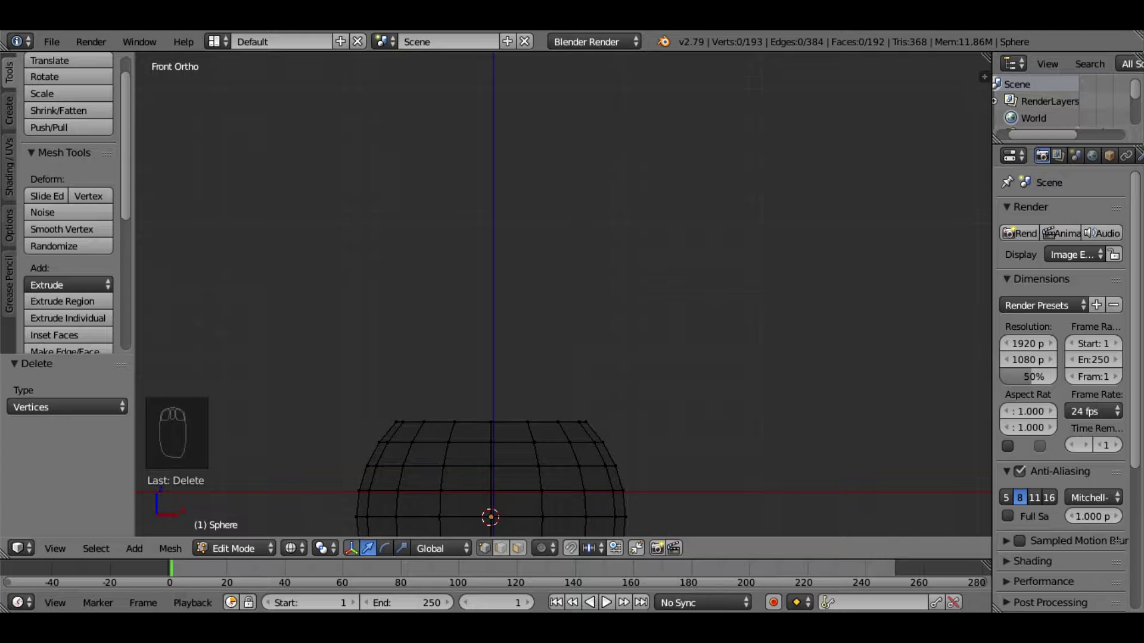
right_click(527, 422)
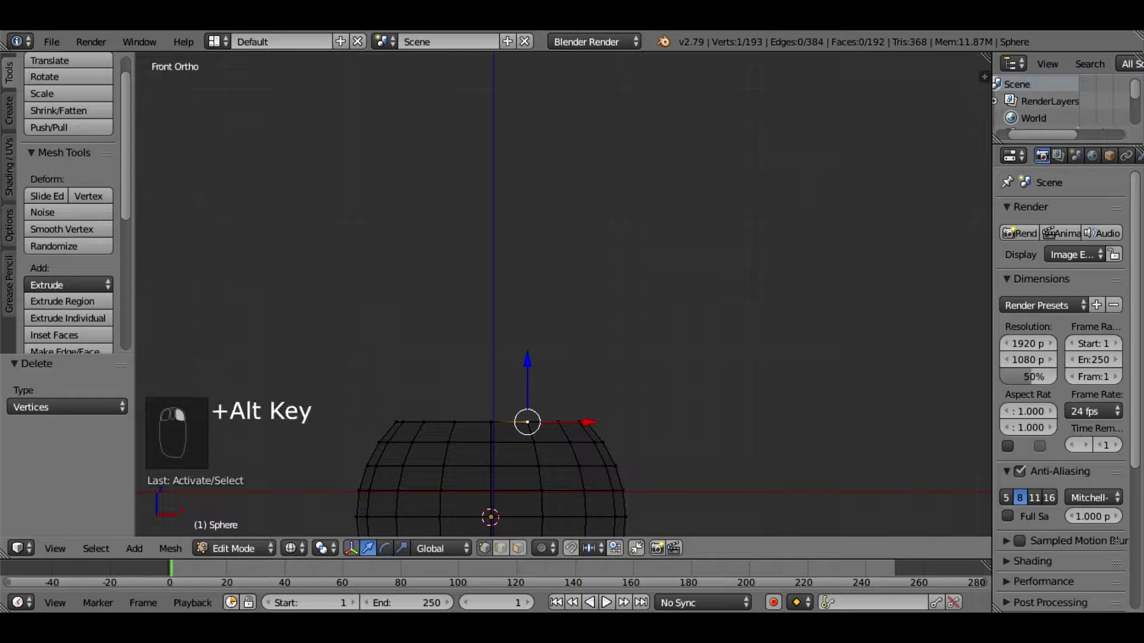
right_click(518, 423, "alt")
mouse_move(518, 422)
middle_mouse_down()
mouse_move(557, 504)
mouse_move(535, 427)
middle_mouse_up()
key("e")
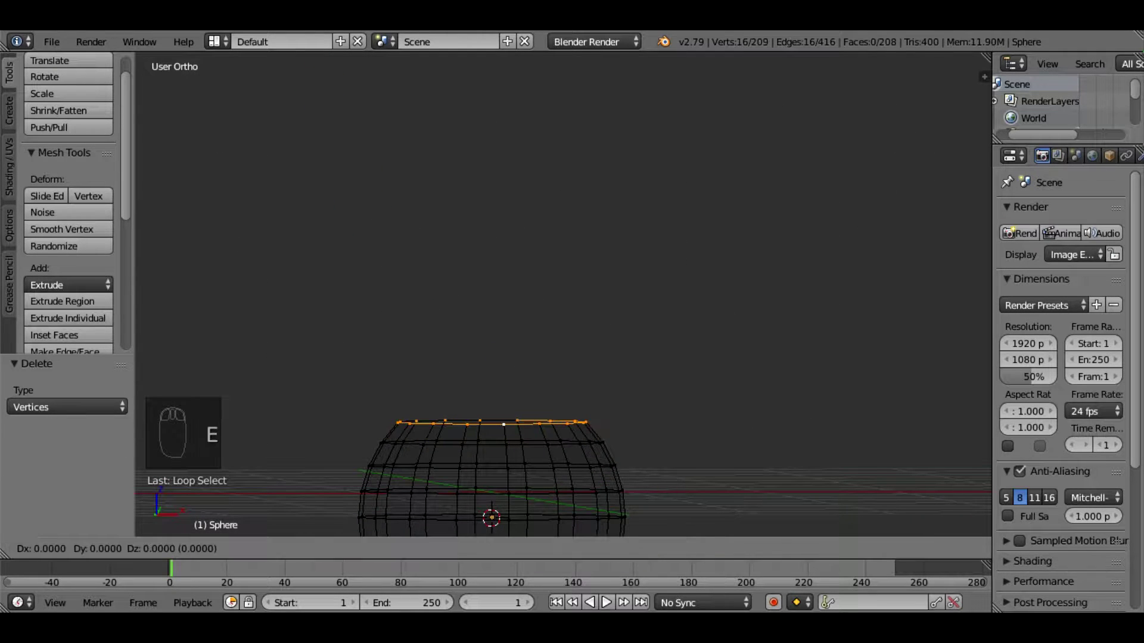
key("z")
key("4")
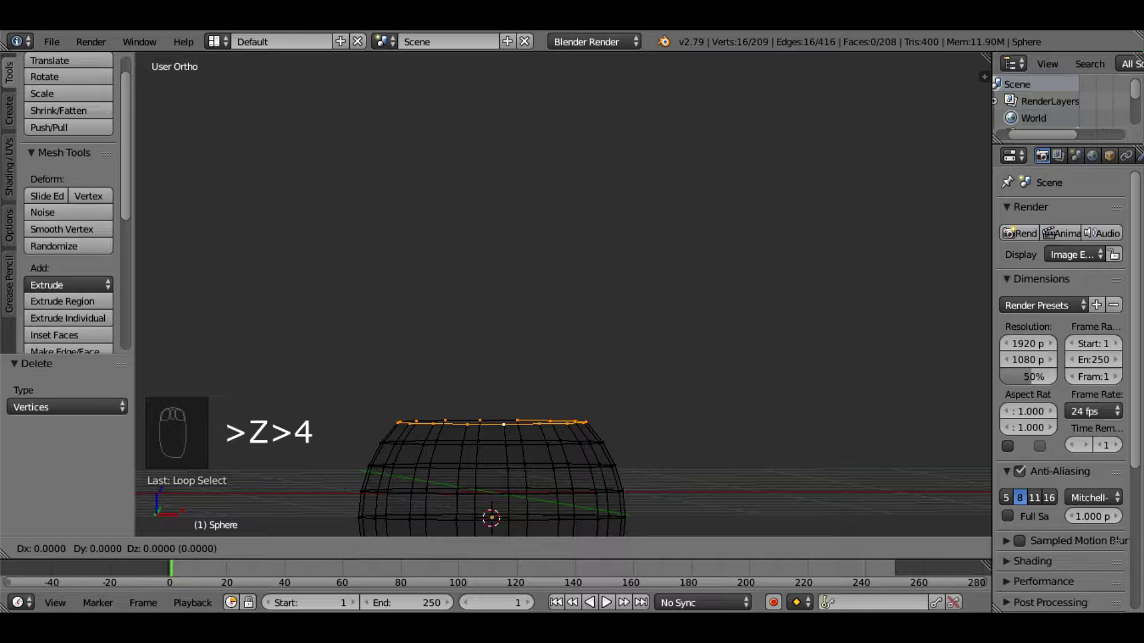
key("z")
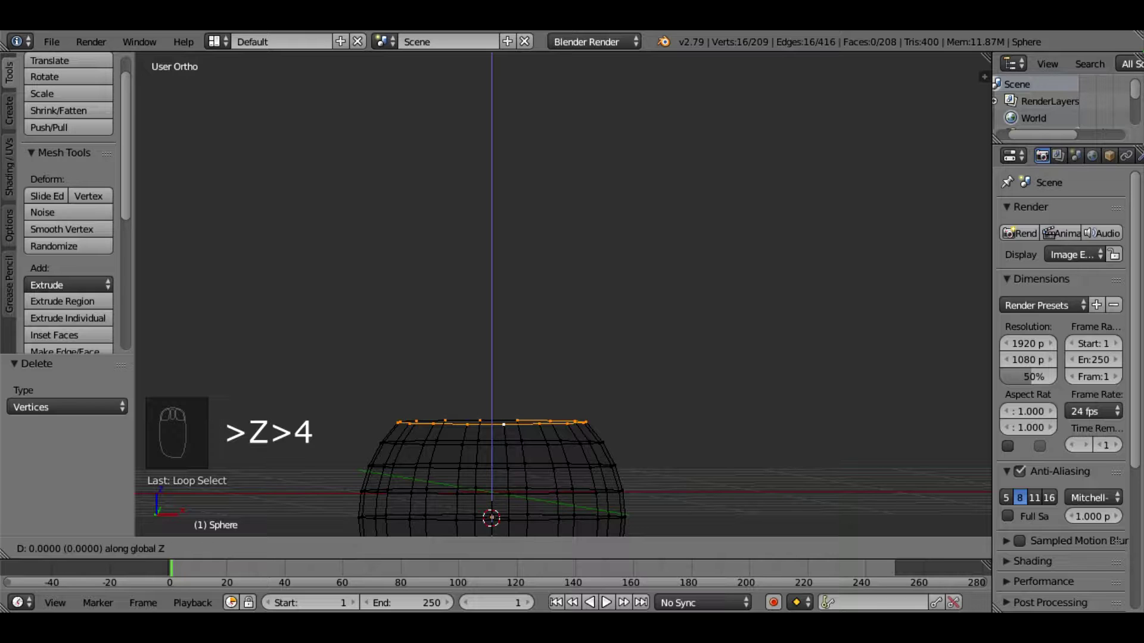
key("4")
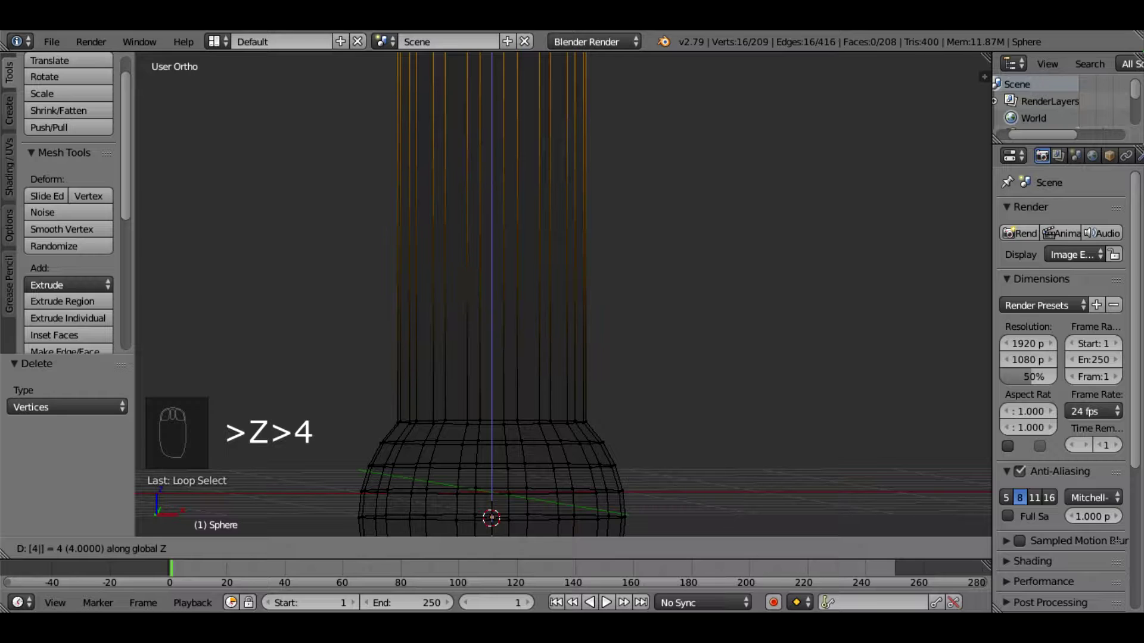
left_click(988, 67)
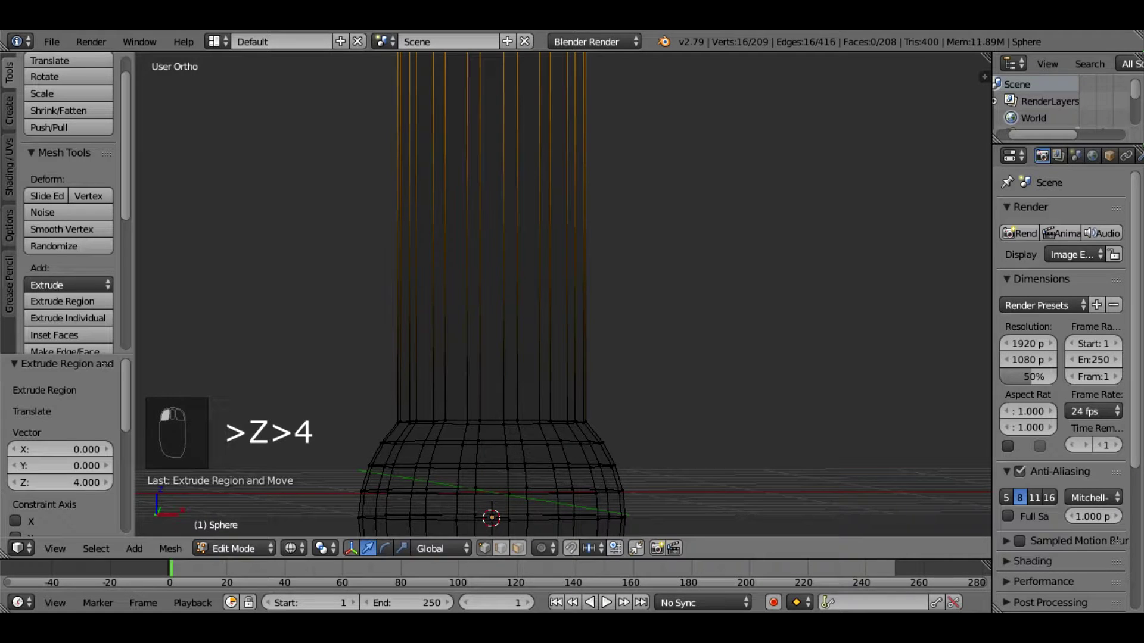
Widen the extruded top ring by scaling it about 1.25 along X.
scroll(988, 67, "down", 4)
middle_click_drag(564, 268, 554, 333, "shift")
middle_click_drag(979, 132, 966, 189, "shift")
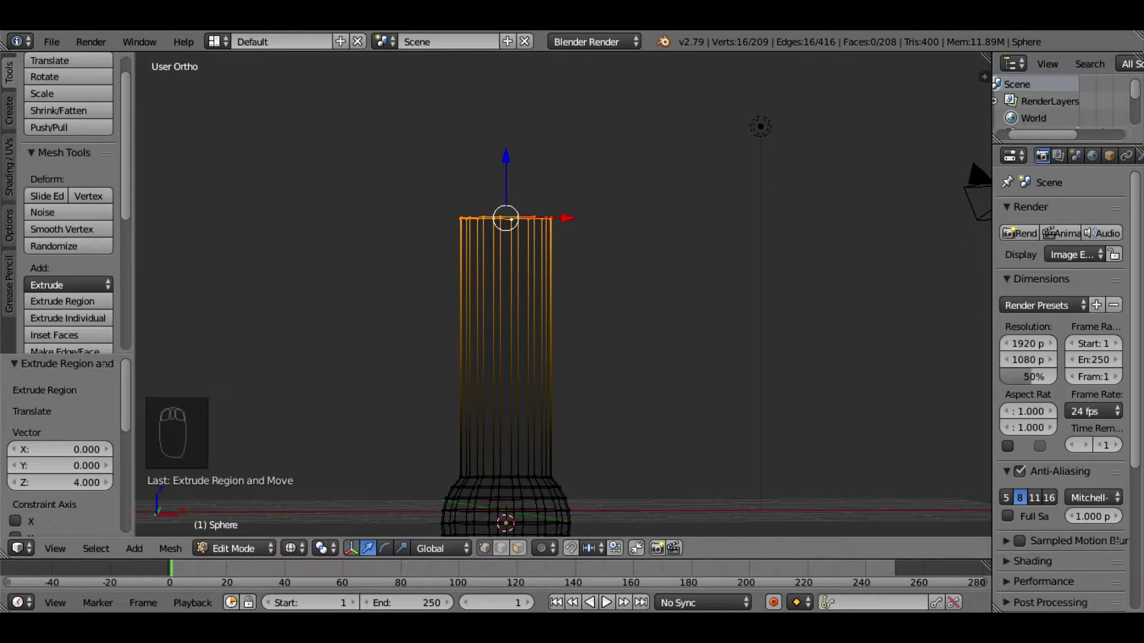
key("s")
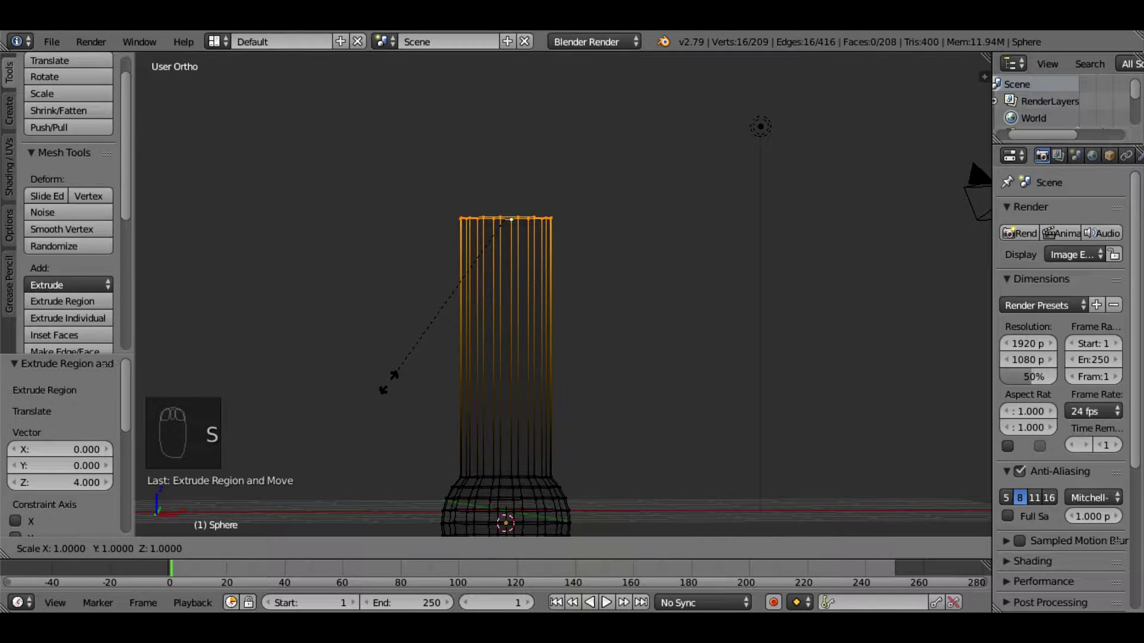
key("x")
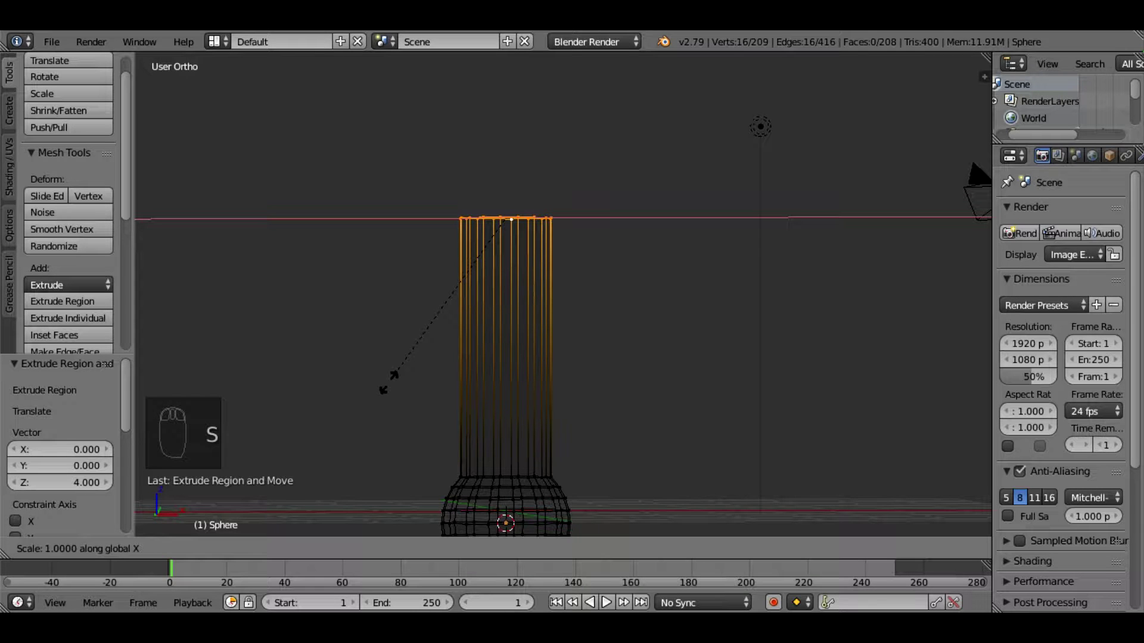
left_click(344, 412)
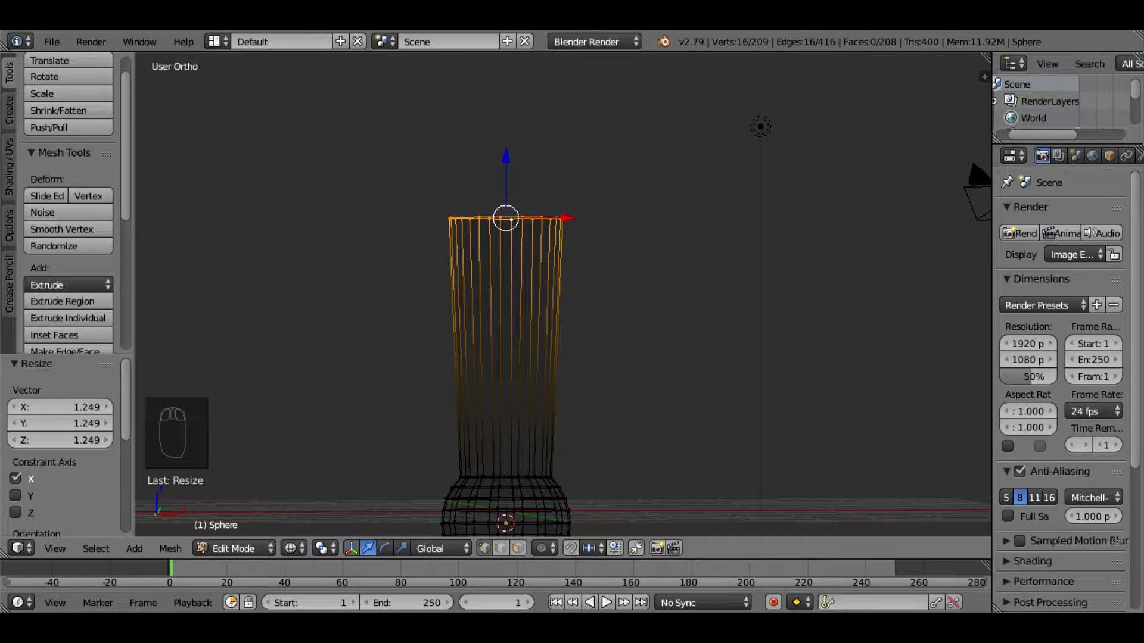
Extrude the widened top ring another 4 units up along Z to form the handle's middle section.
middle_click_drag(506, 218, 489, 429, "shift")
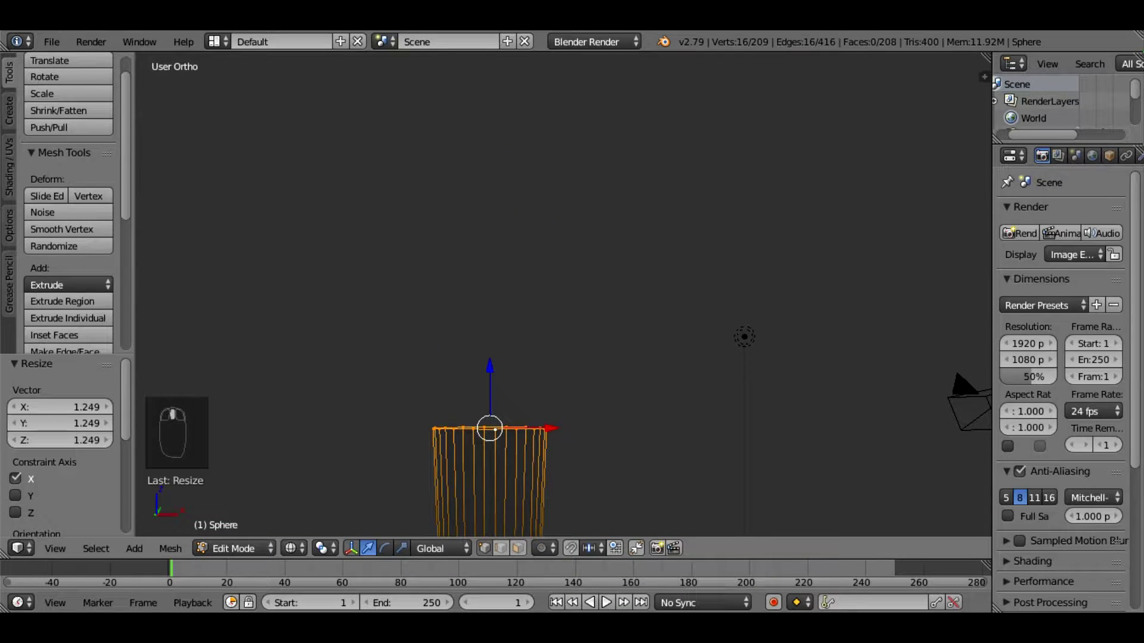
key("e")
key("z")
key("4")
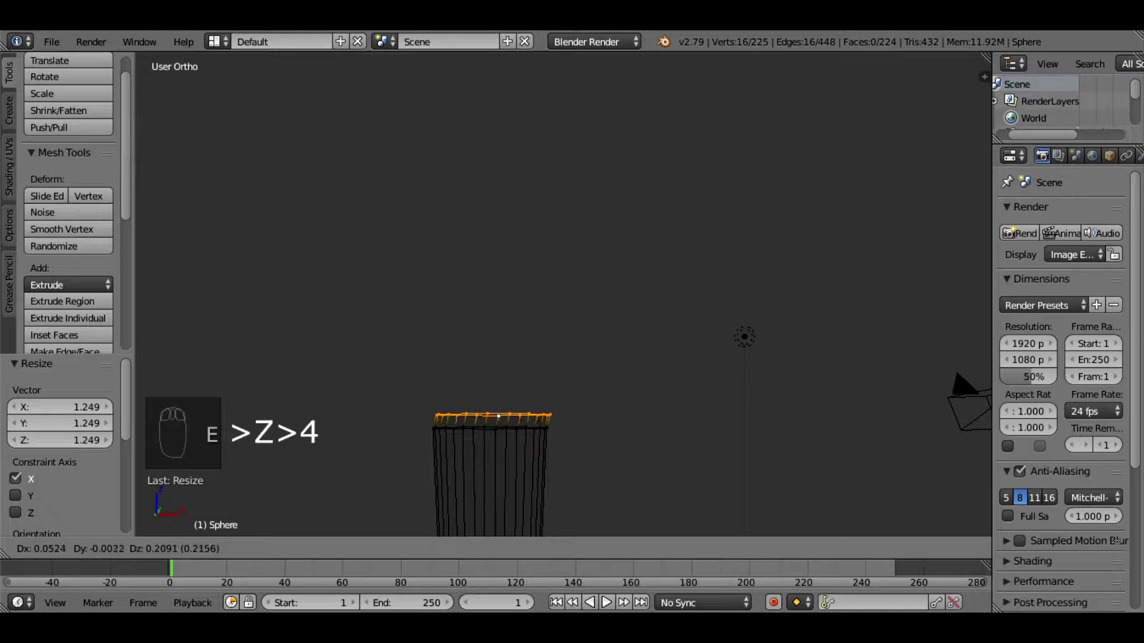
key("z")
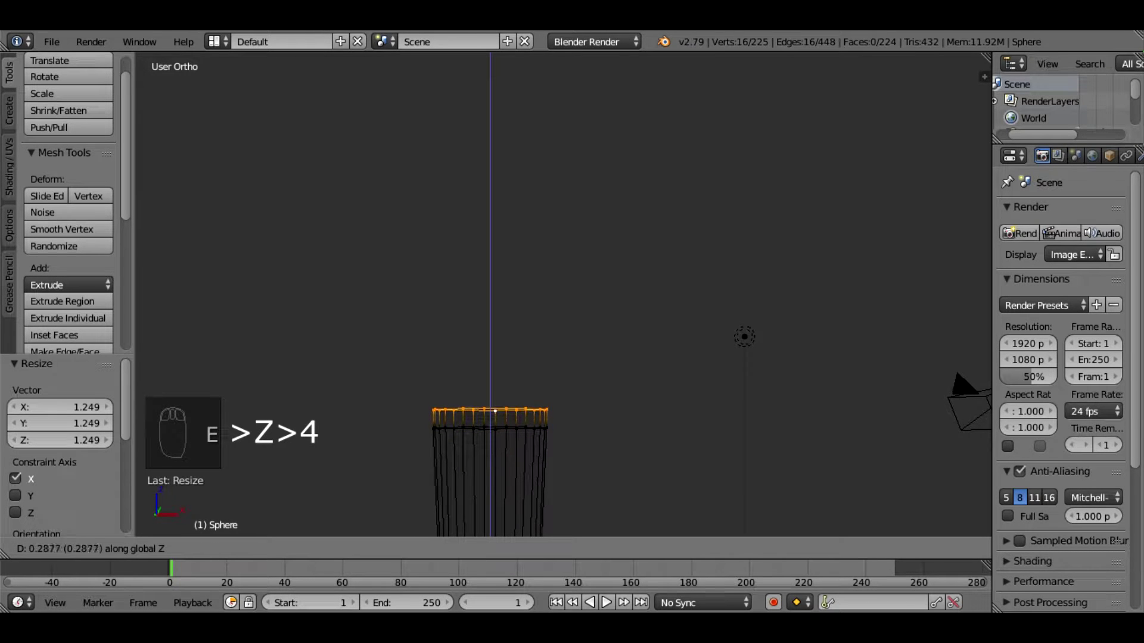
key("Return")
left_click(490, 169)
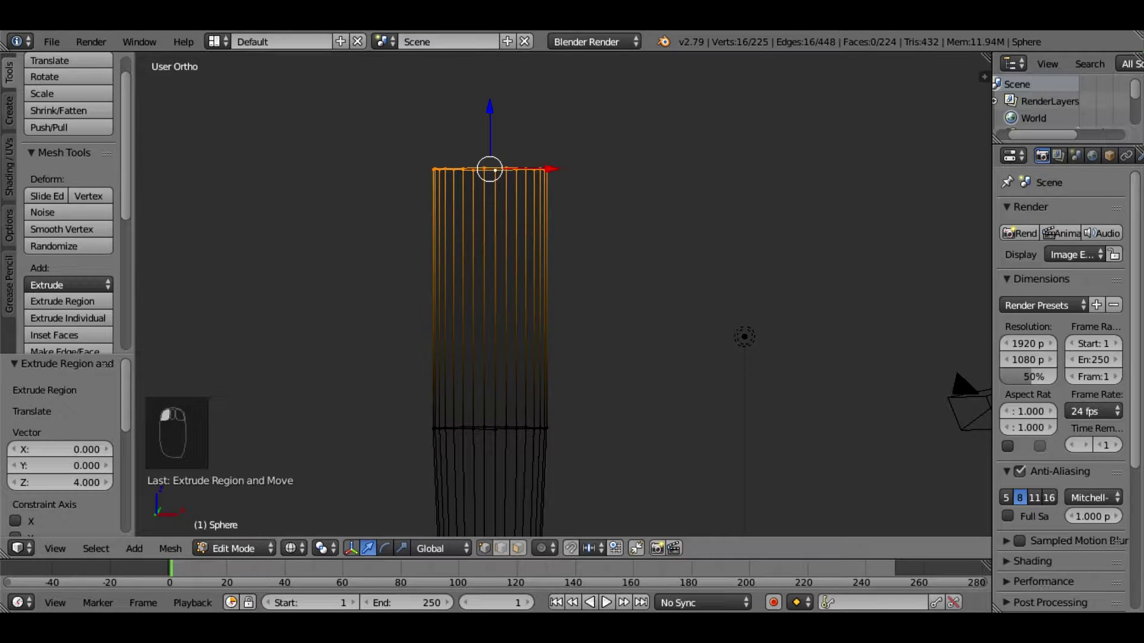
Extrude the handle's top ring once more by 4 units along Z to add a third section.
scroll(563, 295, "down", 5)
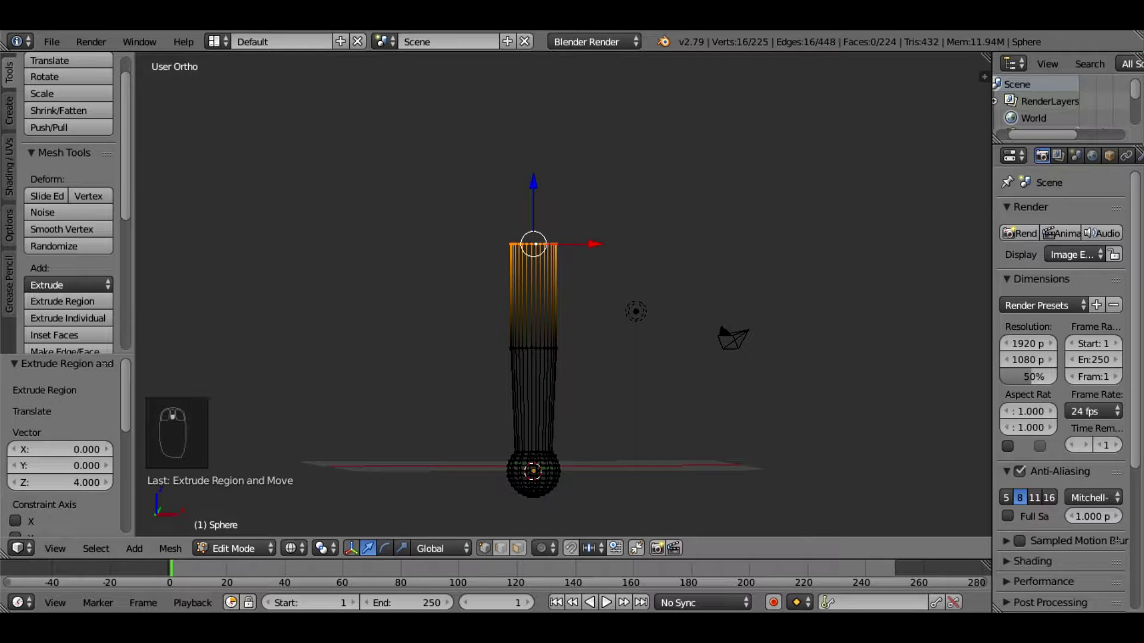
scroll(563, 294, "up", 6)
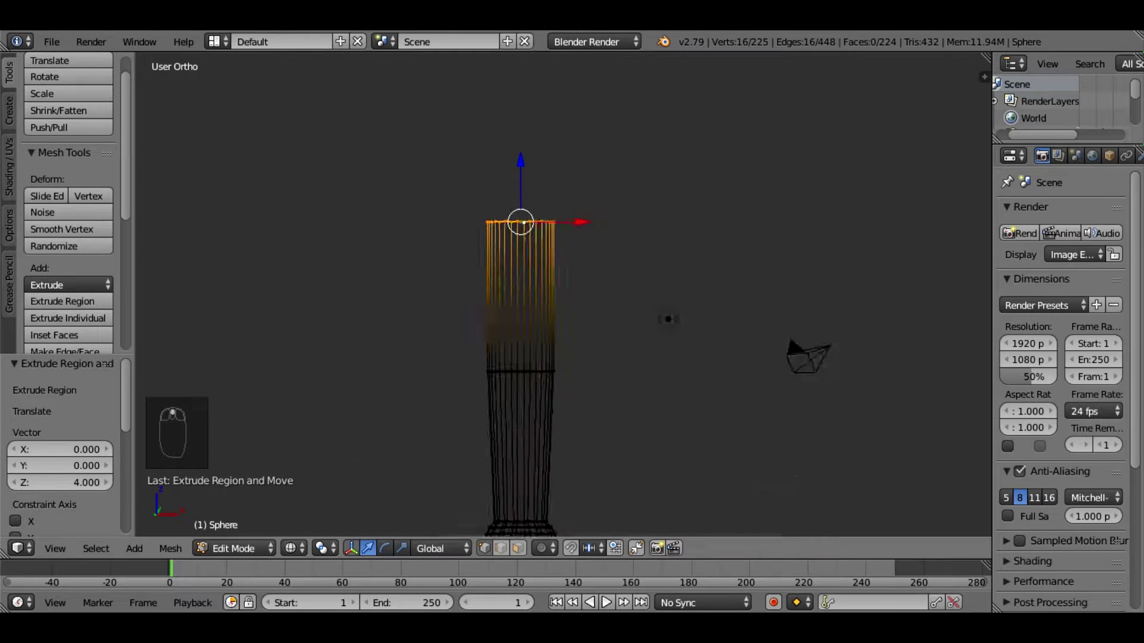
middle_click_drag(457, 179, 499, 524, "shift")
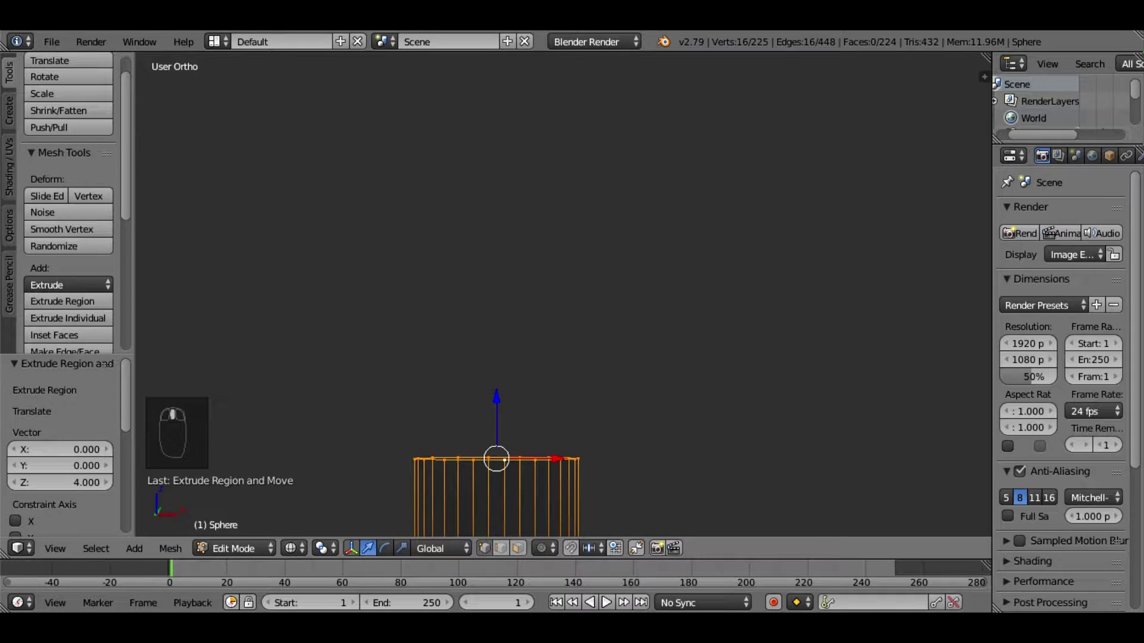
key("e")
key("z")
key("4")
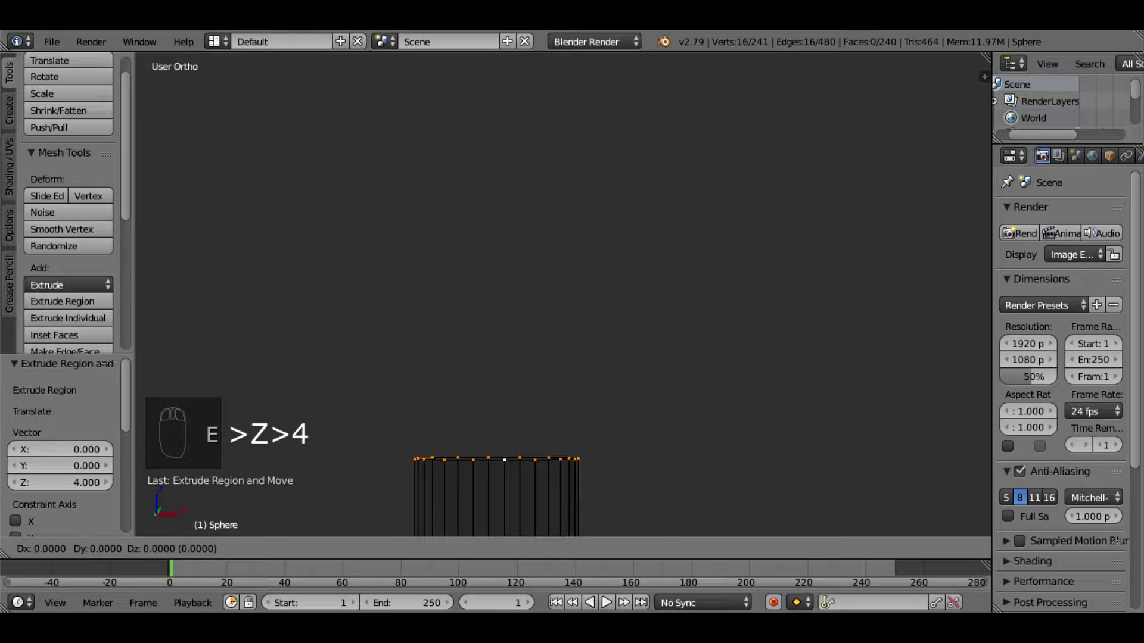
key("z")
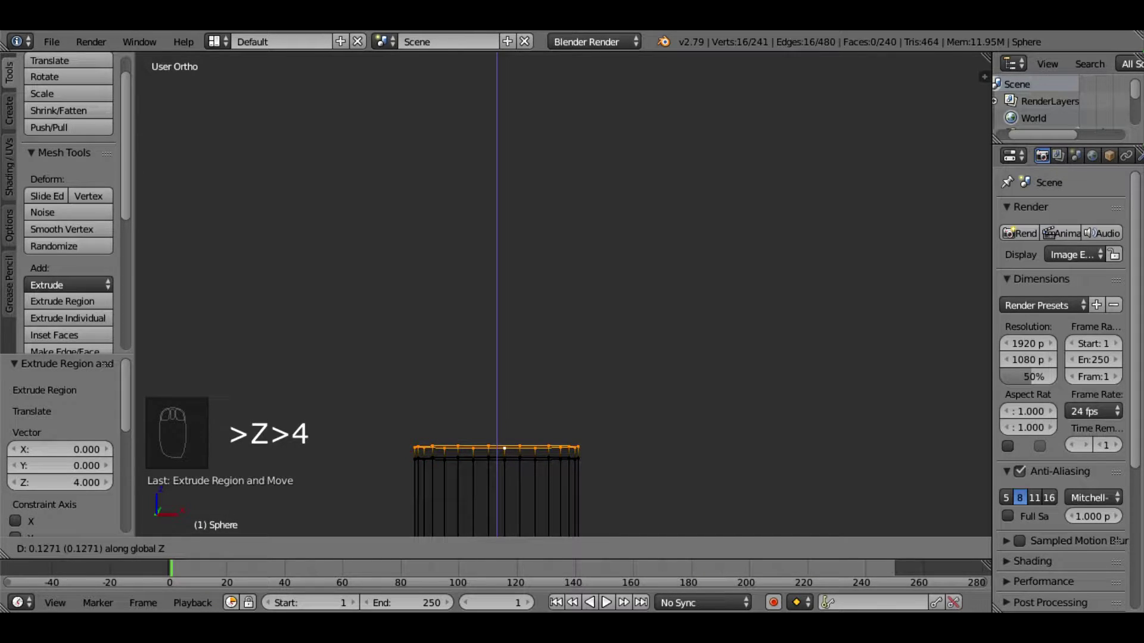
key("4")
left_click(497, 294)
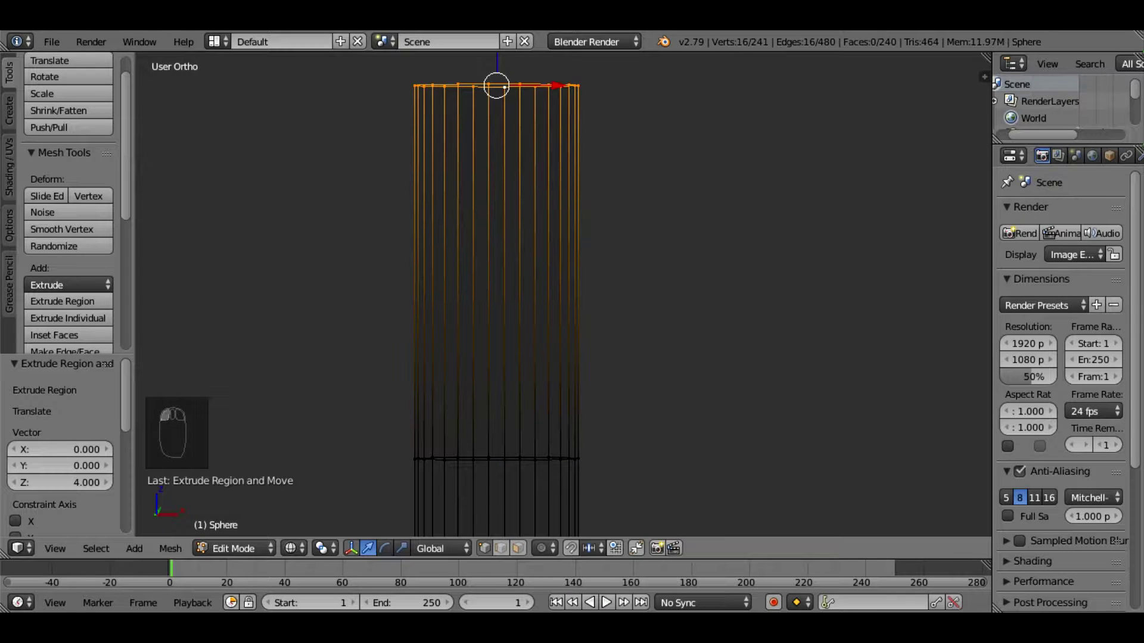
Taper the handle's upper end by scaling its top ring about 0.41 along X and about 0.6 along Y.
key("s")
key("x")
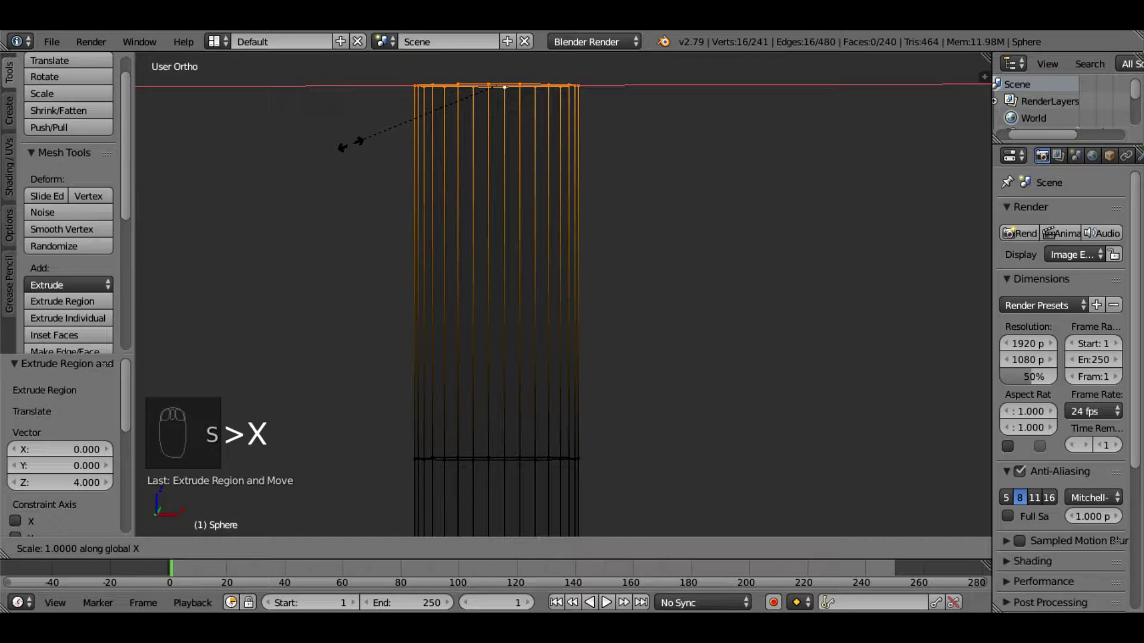
left_click(452, 131)
middle_click_drag(453, 131, 358, 220)
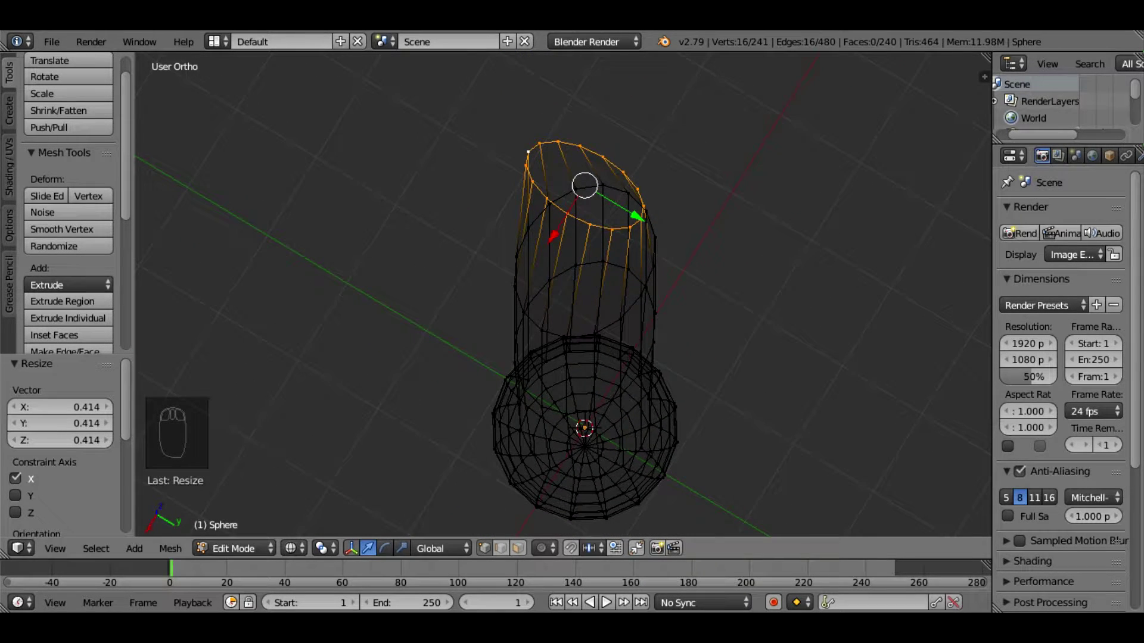
key("s")
key("y")
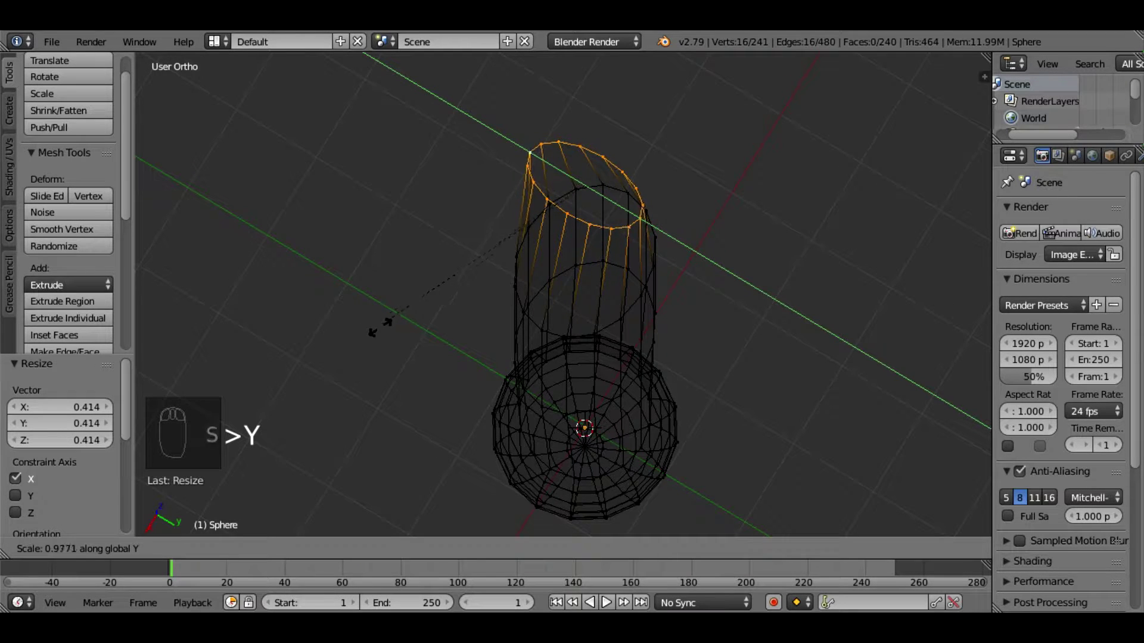
left_click(459, 290)
Deselect all of the handle's vertices in front view and return to Object Mode.
middle_click_drag(459, 298, 640, 173)
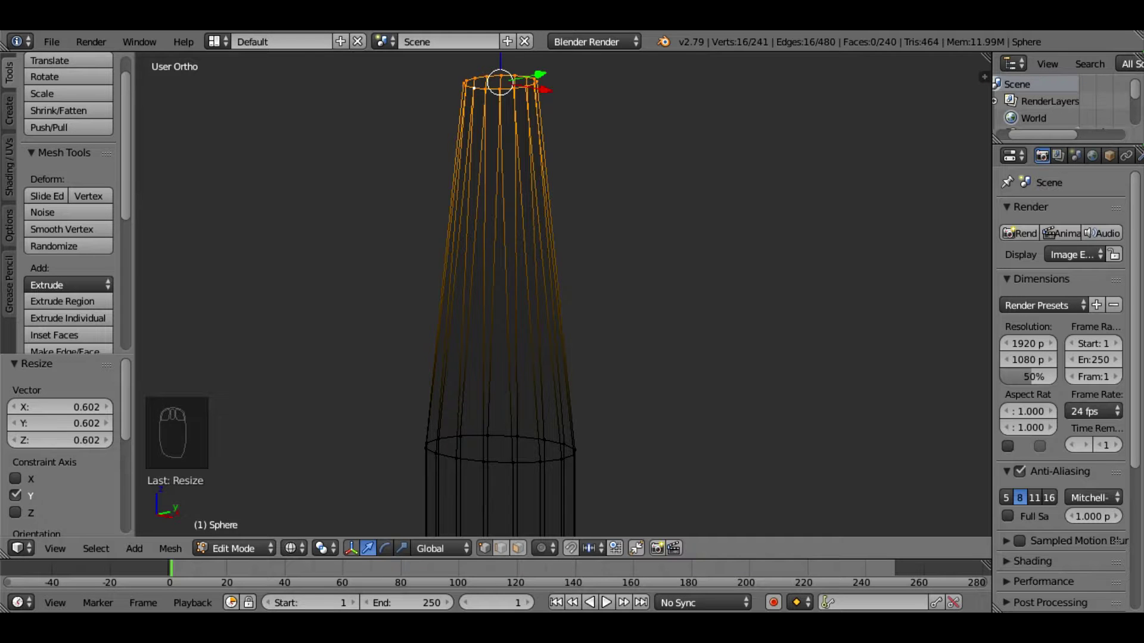
key("KP_1")
scroll(563, 295, "down", 3)
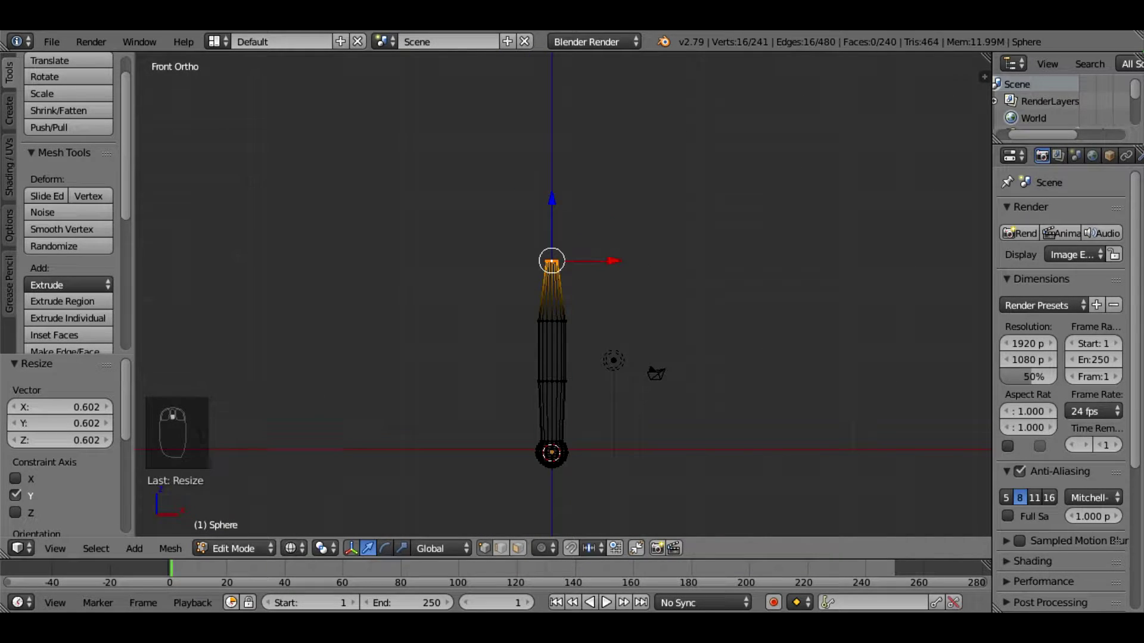
key("a")
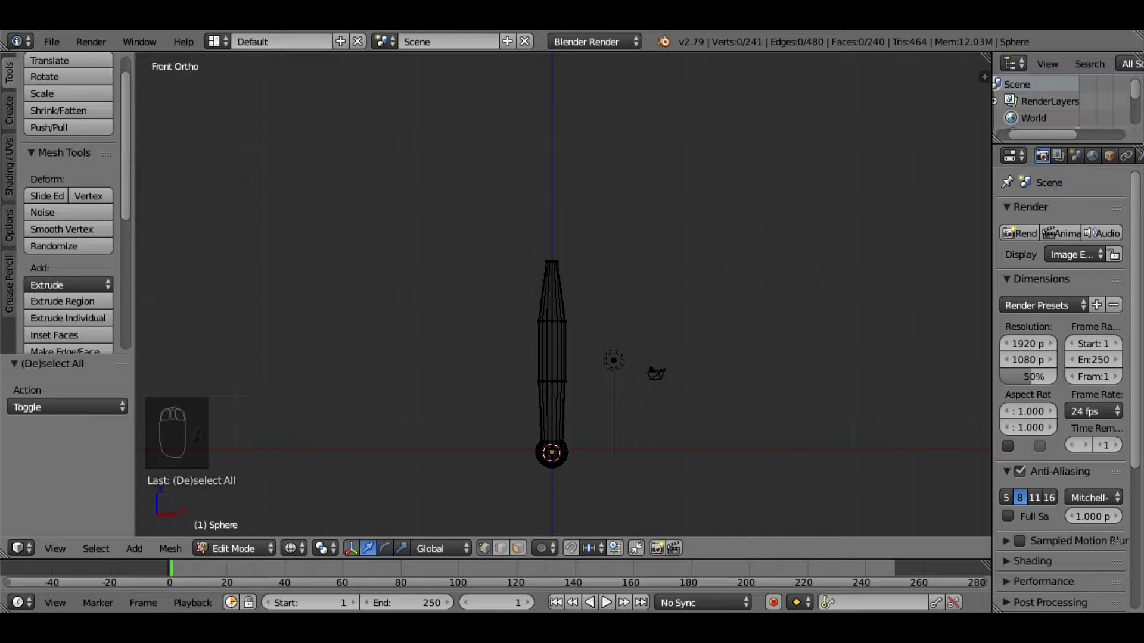
left_click(239, 548)
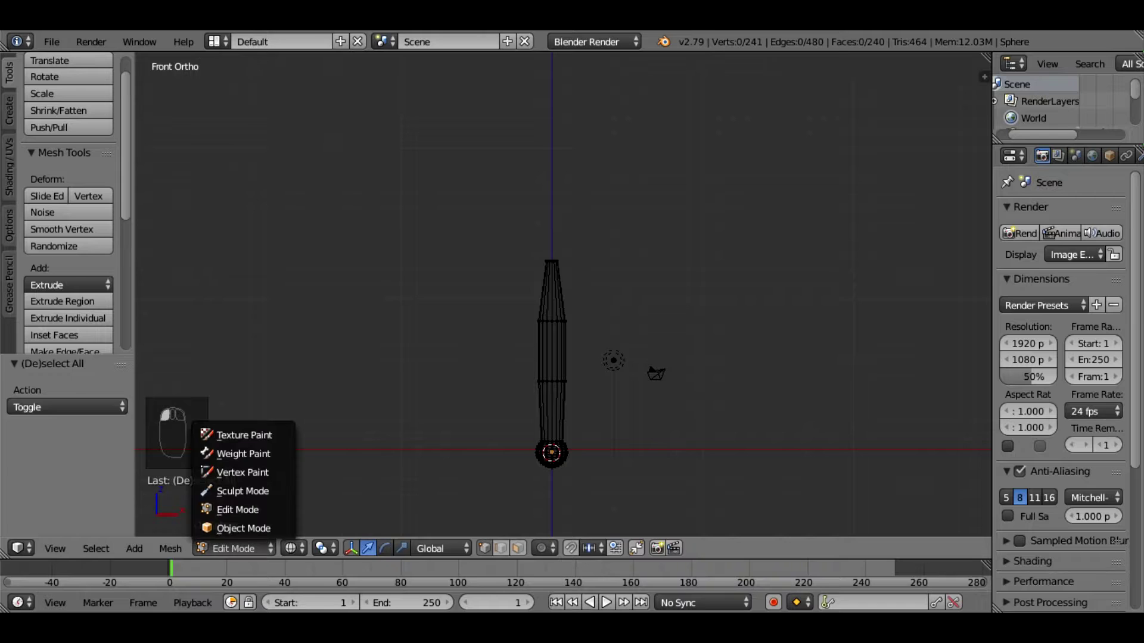
left_click(250, 526)
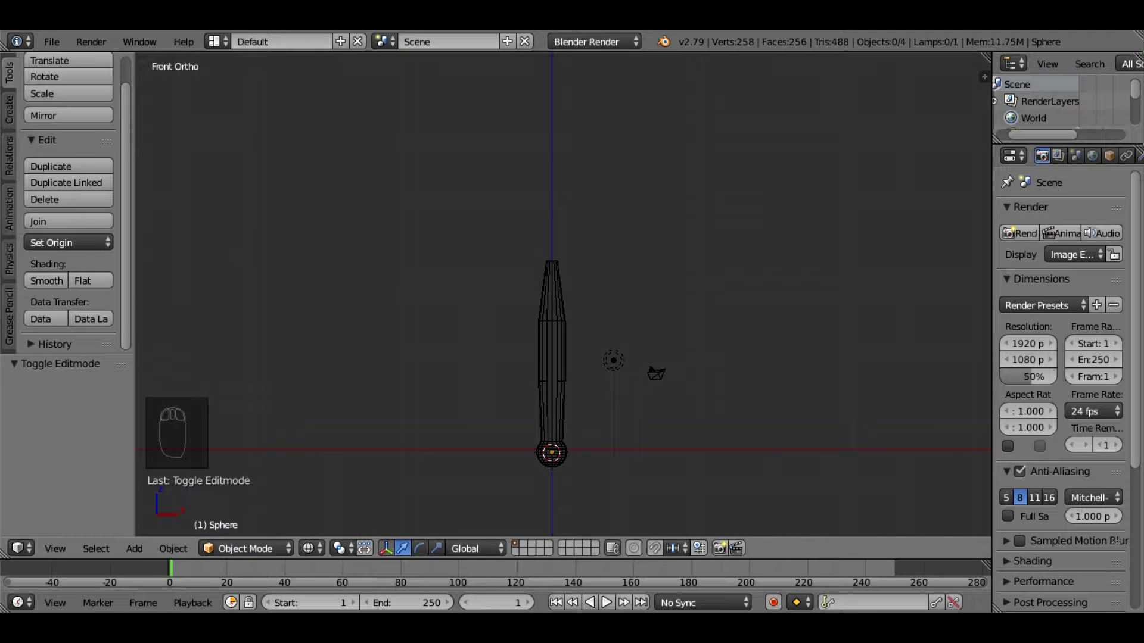
Select the handle and move it about 61.3 units along X to line up with the blade.
scroll(405, 243, "down", 4)
middle_click_drag(726, 449, 601, 444, "shift")
scroll(602, 442, "up", 3)
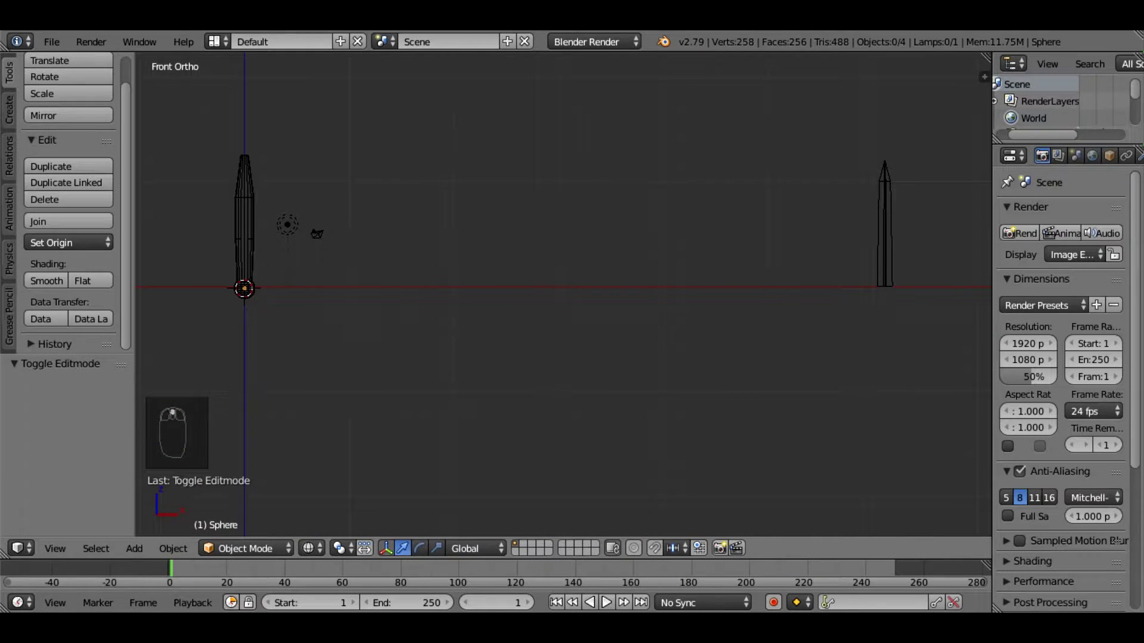
right_click(178, 196)
left_click_drag(230, 262, 1000, 263)
Shorten the handle by scaling it down along Z, and narrow it to about 0.48 along X.
key("s")
key("s")
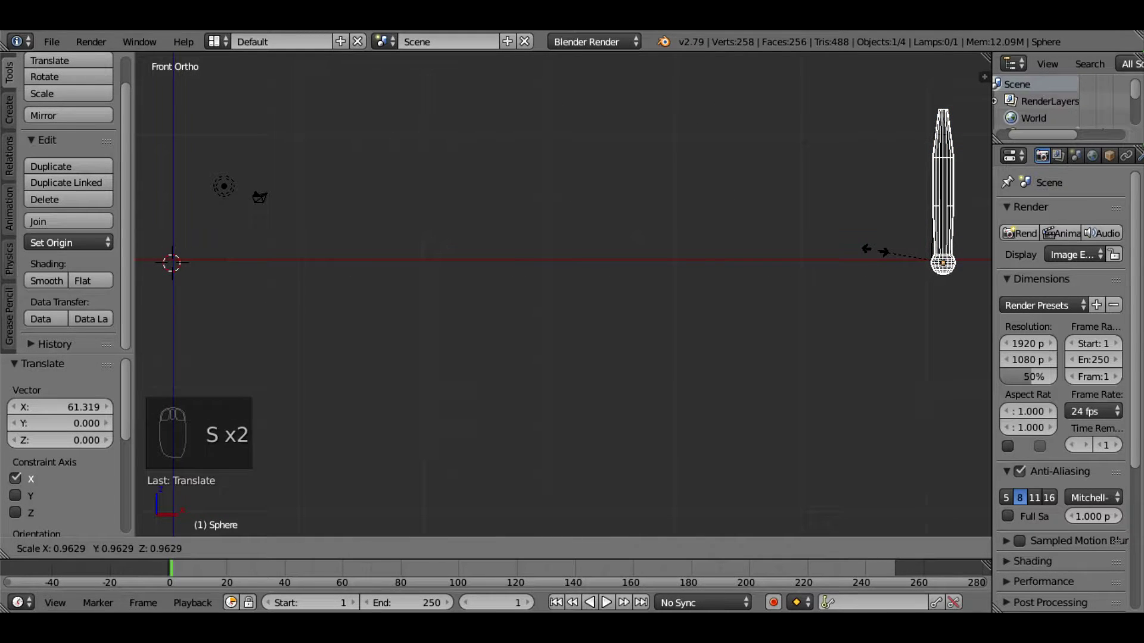
key("z")
left_click(914, 249)
key("s")
key("x")
left_click(886, 273)
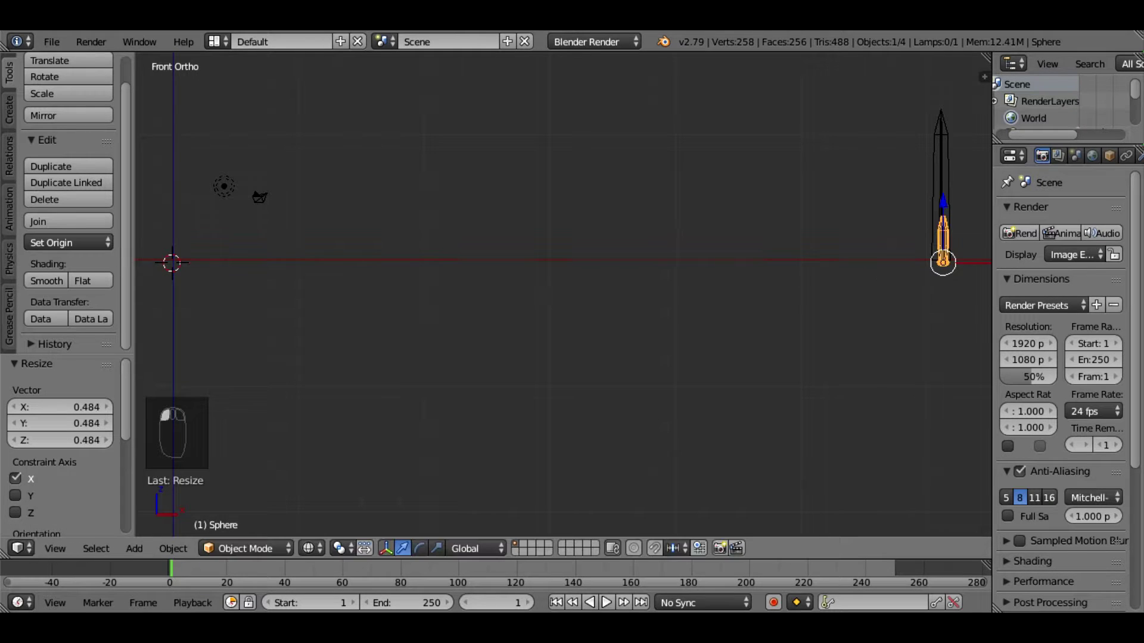
Lower the handle about 3.37 units along Z and thin it to about 0.47 along Y.
left_click_drag(942, 202, 943, 245)
key("KP_3")
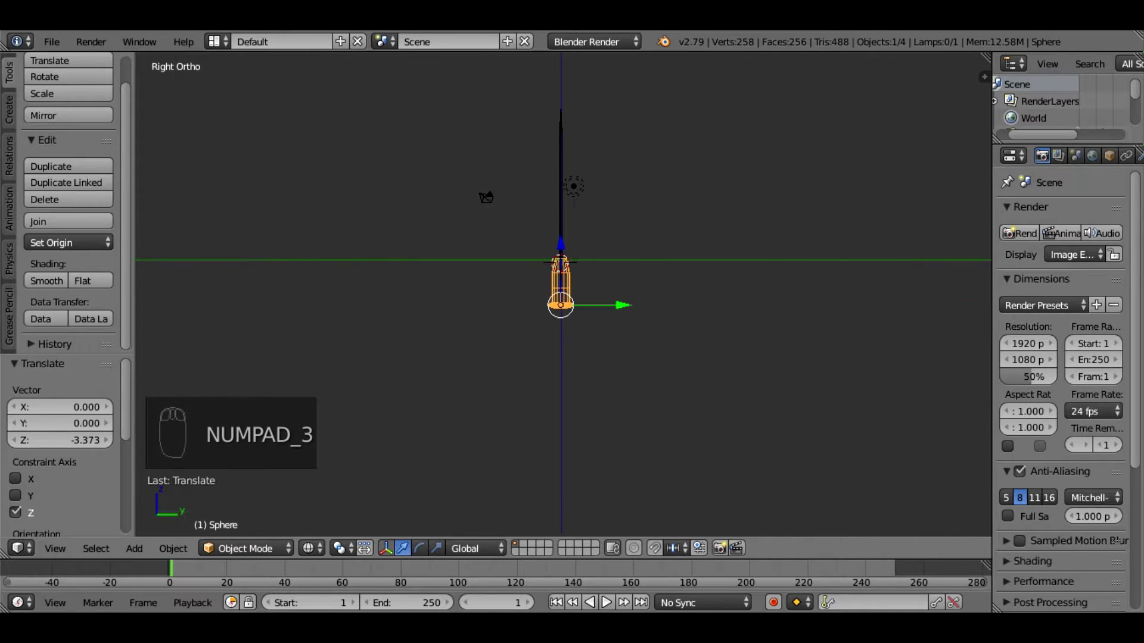
key("s")
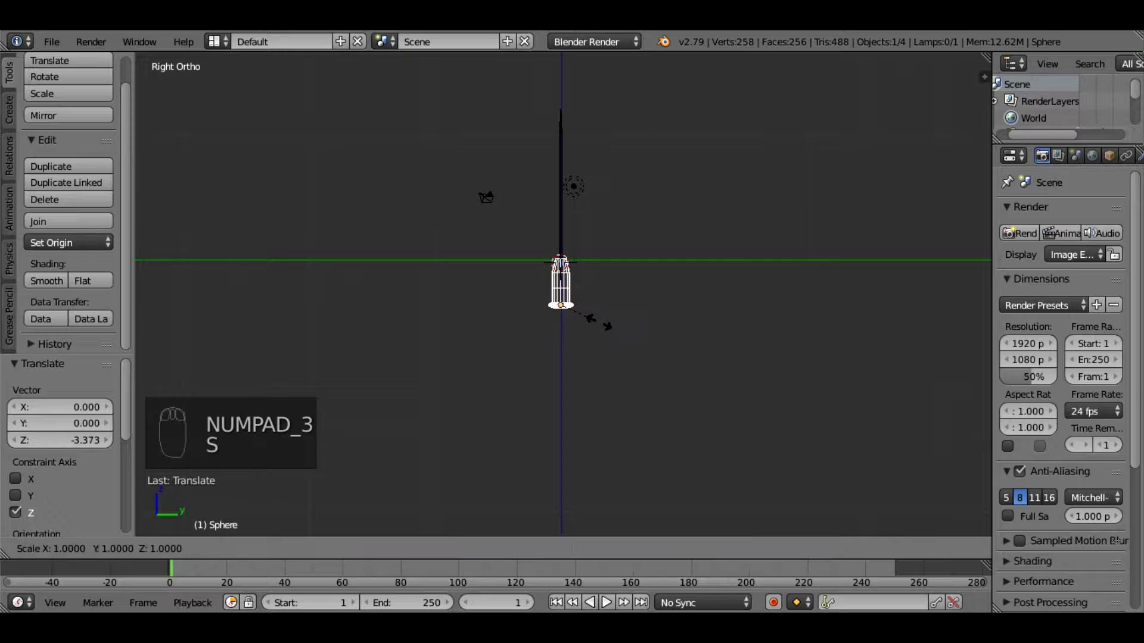
key("y")
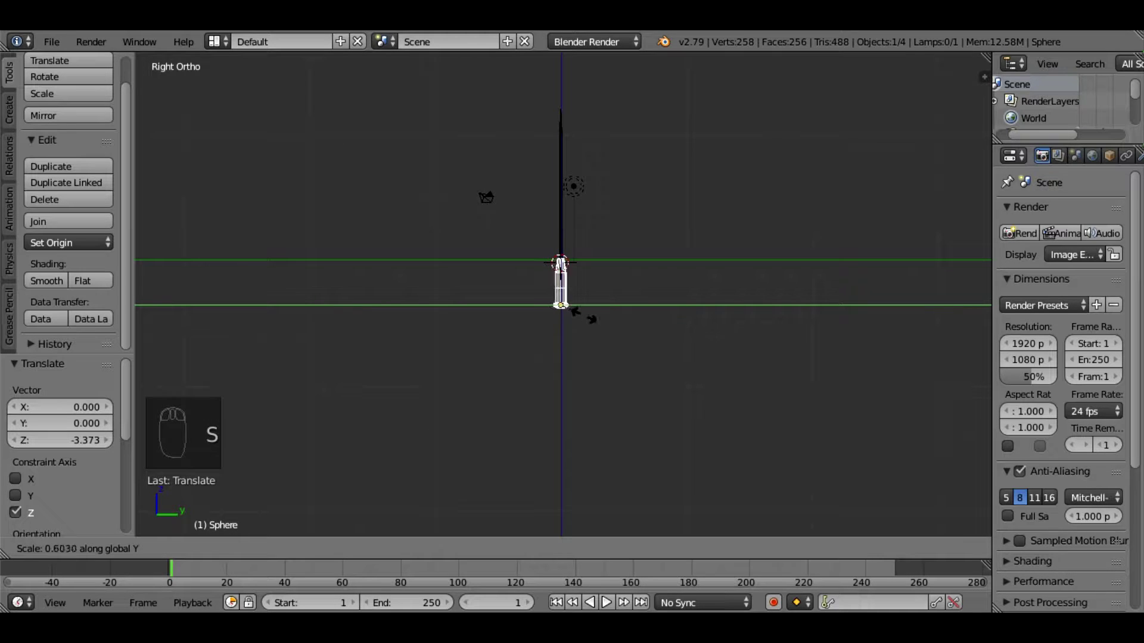
left_click(581, 314)
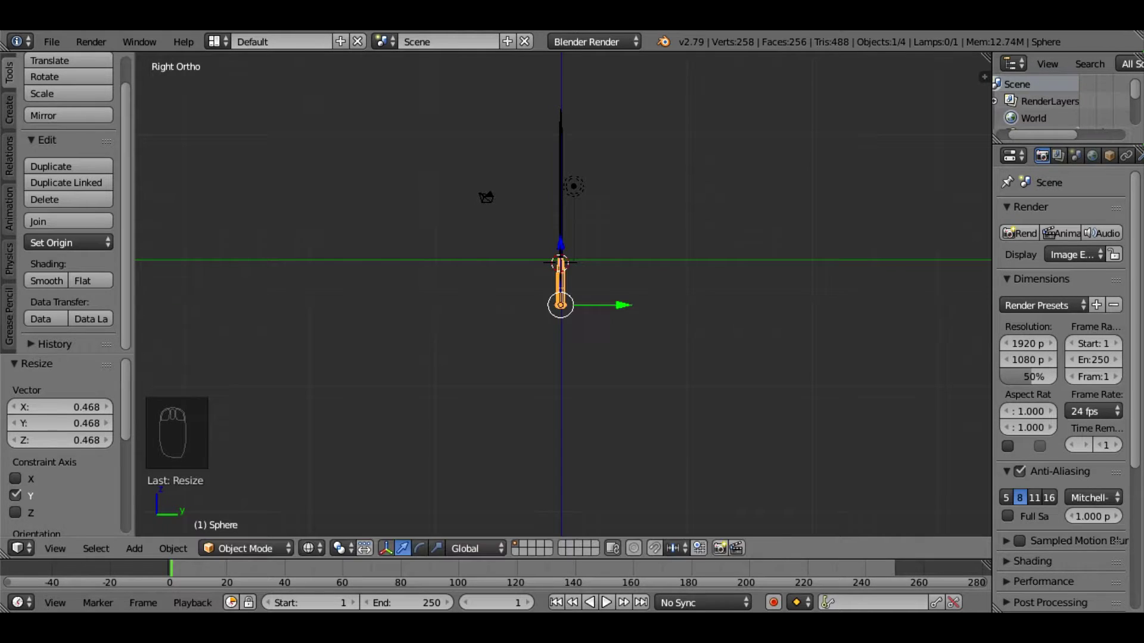
Shift the handle about -0.156 units along X in front view to centre it under the blade.
scroll(581, 314, "up", 2)
middle_click_drag(581, 314, 556, 421, "shift")
key("KP_1")
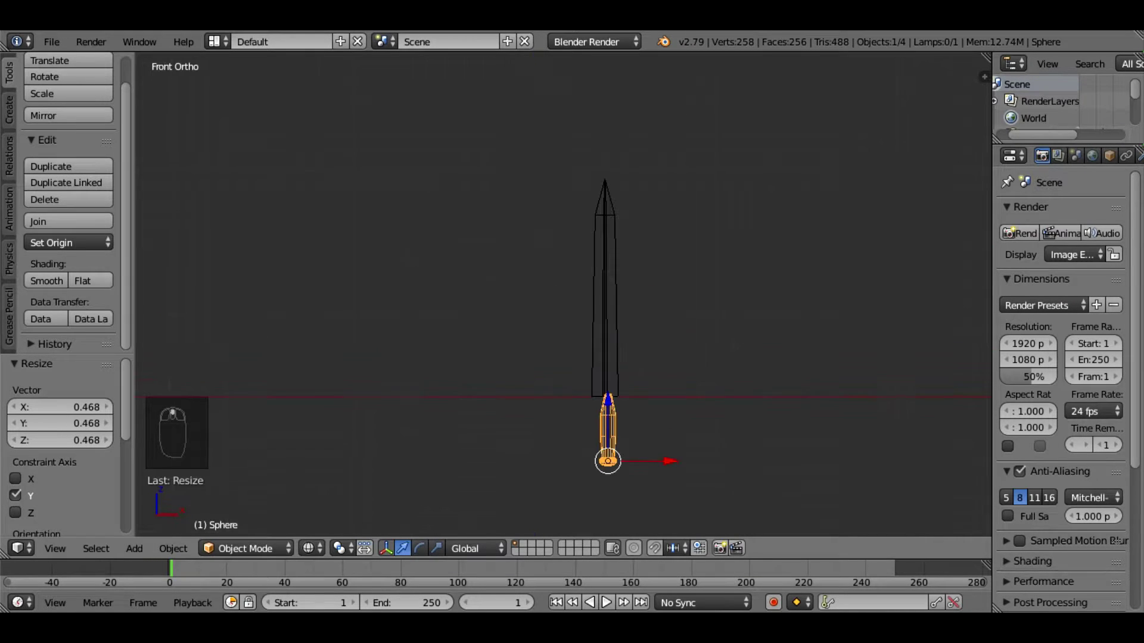
scroll(562, 295, "up", 1)
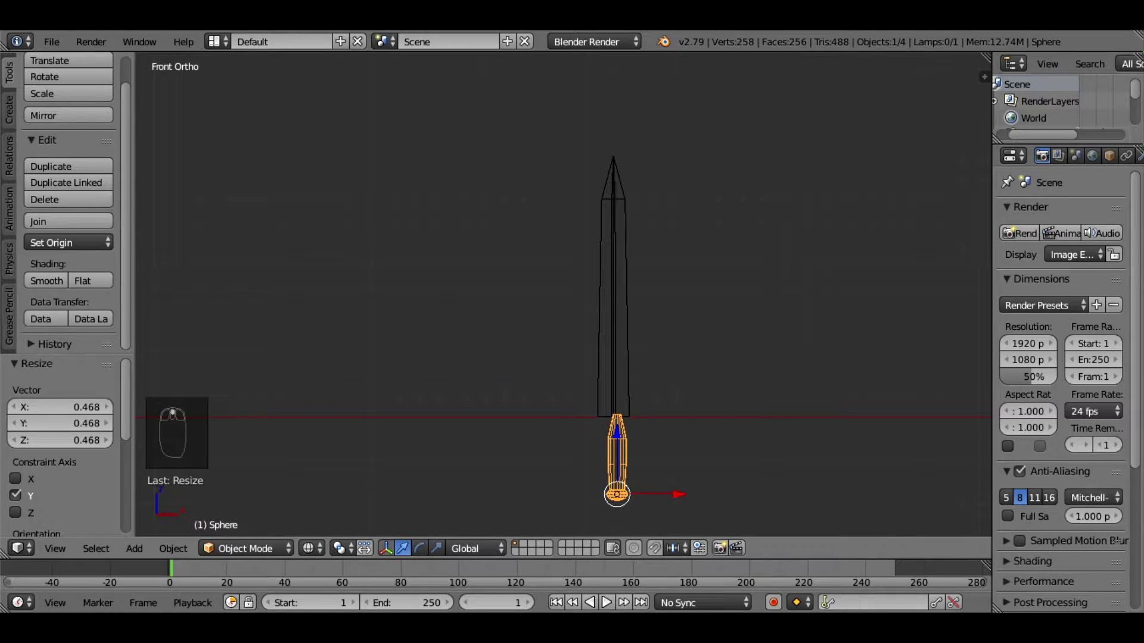
key("g")
key("x")
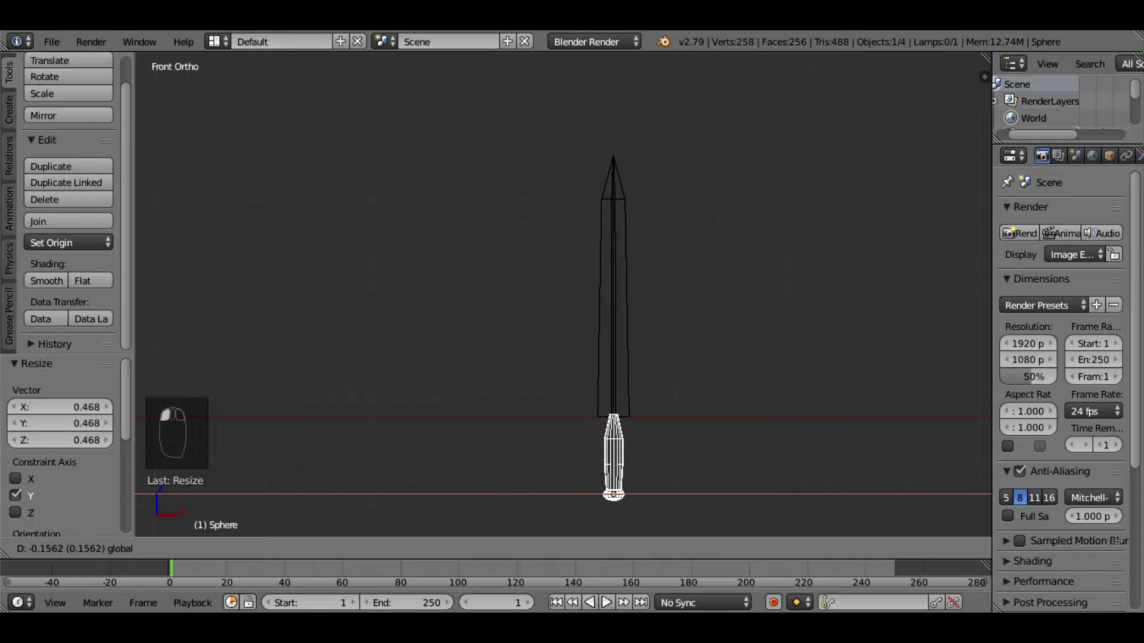
left_click_drag(675, 494, 675, 494)
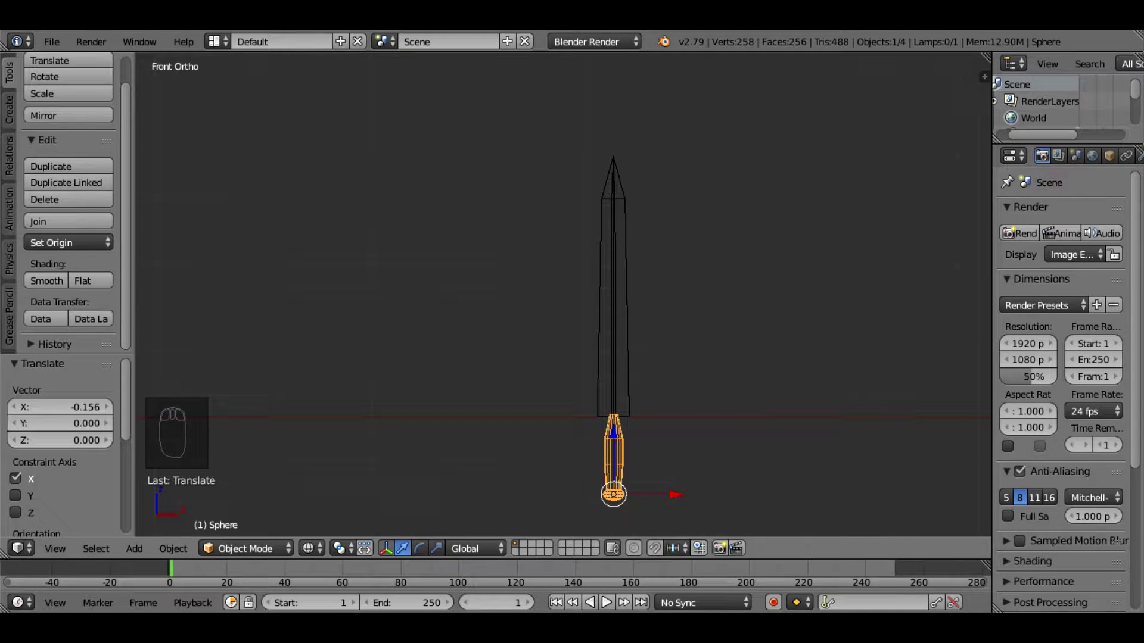
Lengthen the handle slightly along Z and move it down so its upper end meets the blade's base, leaving it deselected.
key("s")
key("z")
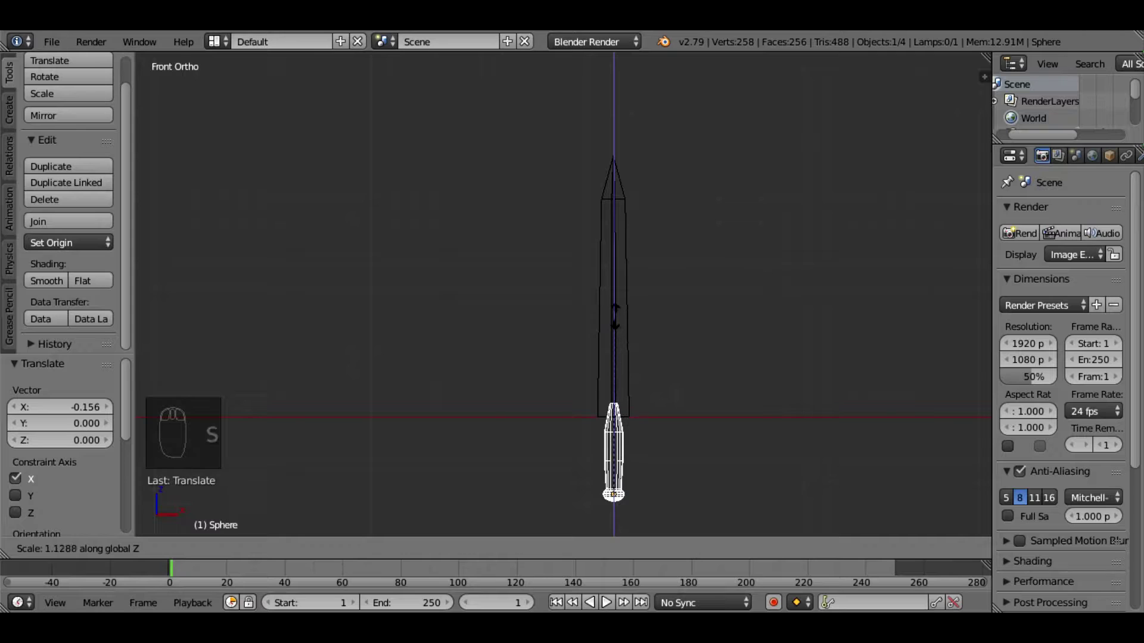
key("Return")
key("g")
key("z")
key("Return")
key("g")
key("z")
key("a")
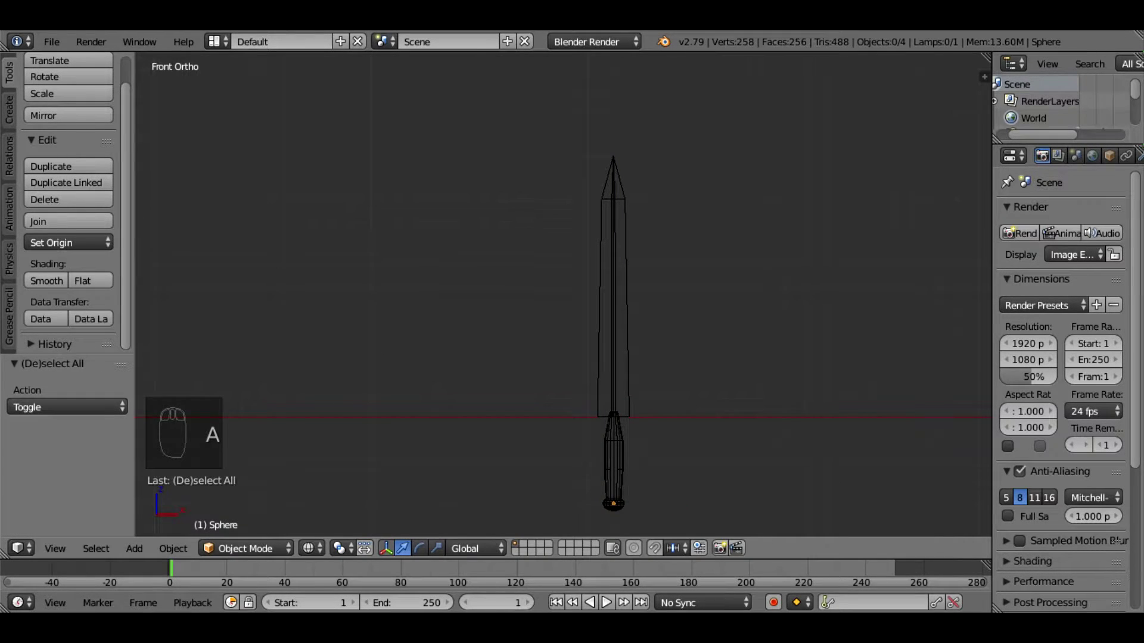
Add a cube near the world origin for the sword's guard and put it into Edit Mode.
scroll(563, 294, "down", 7)
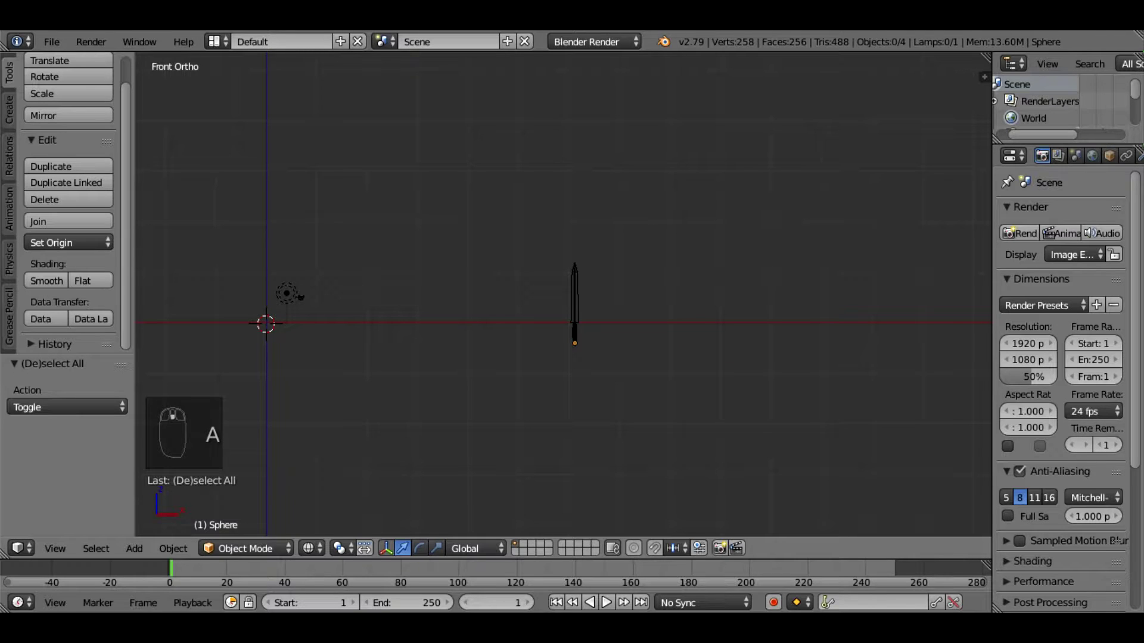
left_click(263, 321)
middle_click_drag(263, 321, 557, 318, "shift")
scroll(558, 319, "up", 7)
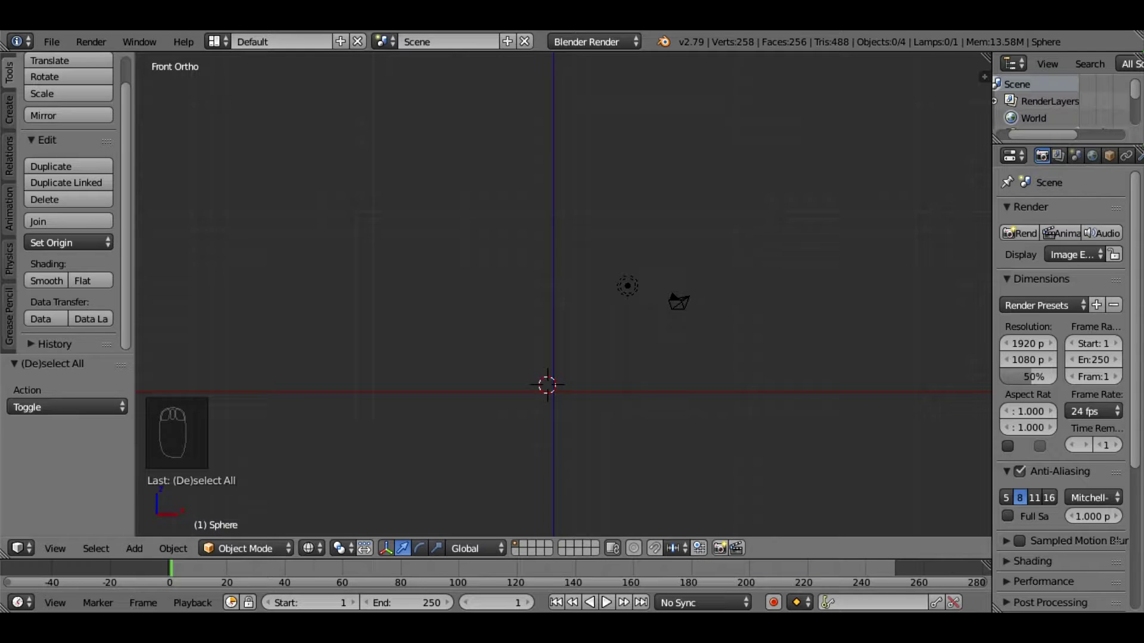
key("shift+a")
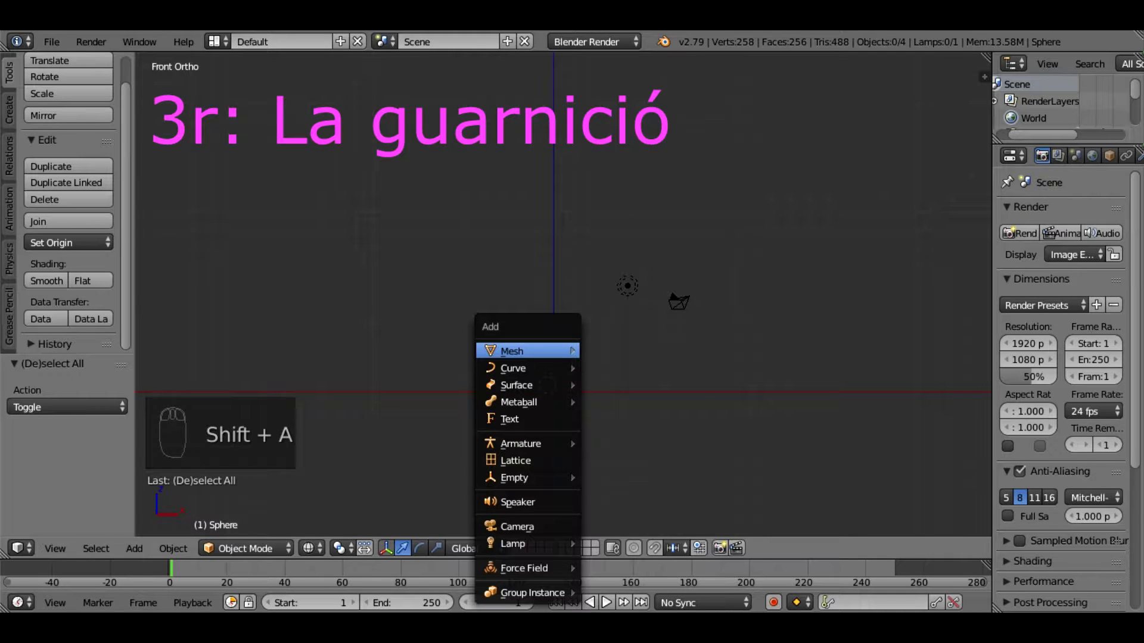
mouse_move(524, 351)
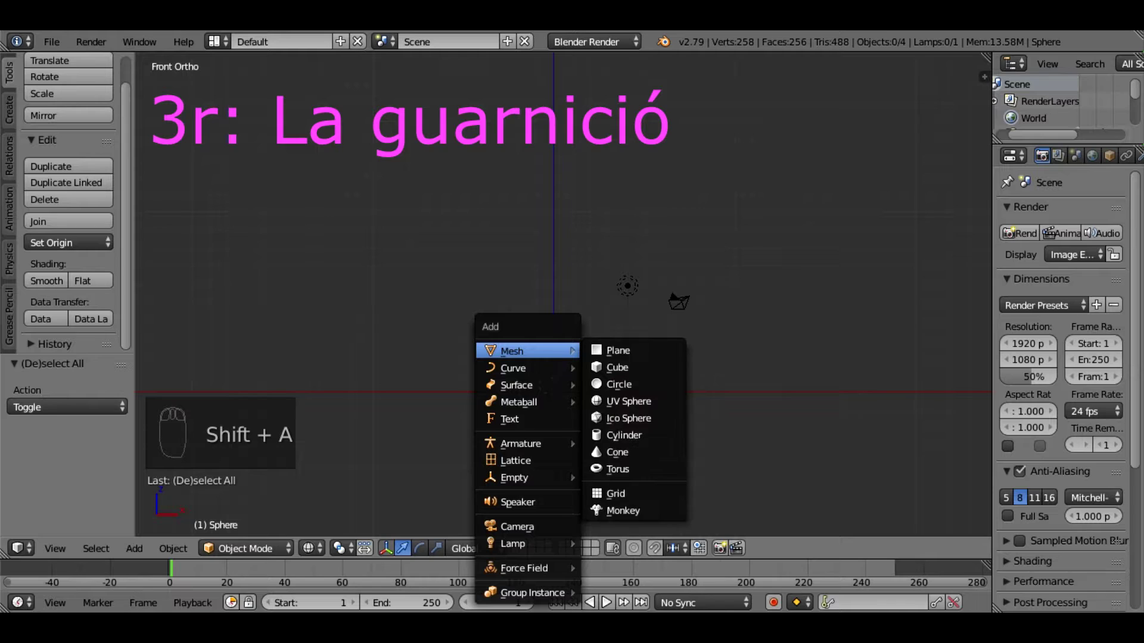
left_click(611, 369)
left_click(245, 548)
left_click(255, 508)
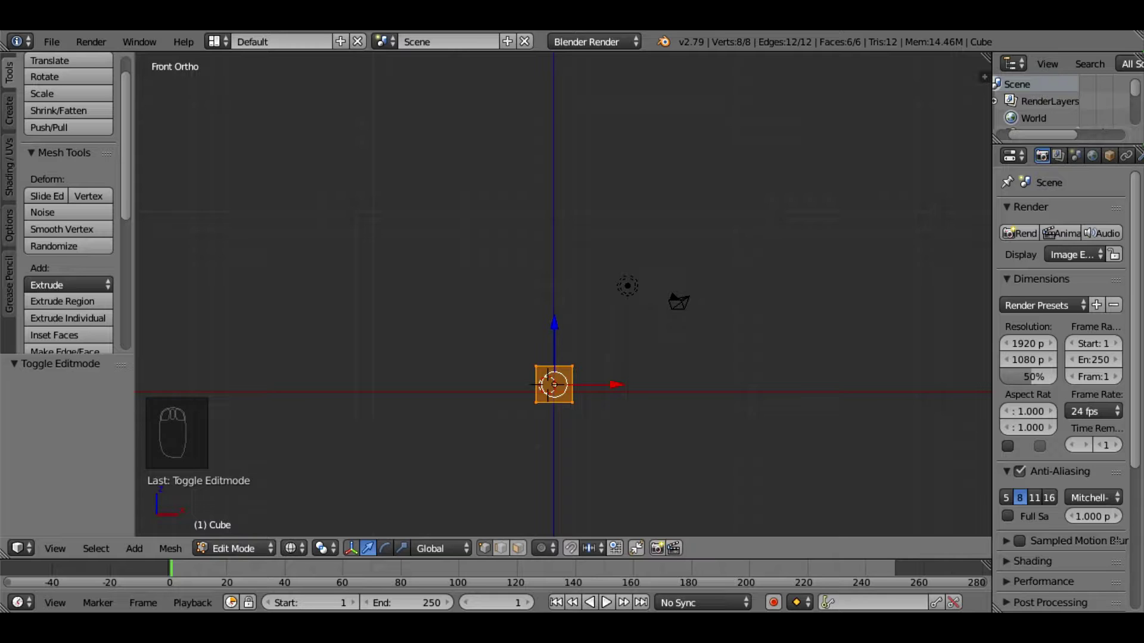
Subdivide the whole cube twice with one cut each time and deselect all of its vertices.
scroll(564, 295, "up", 2)
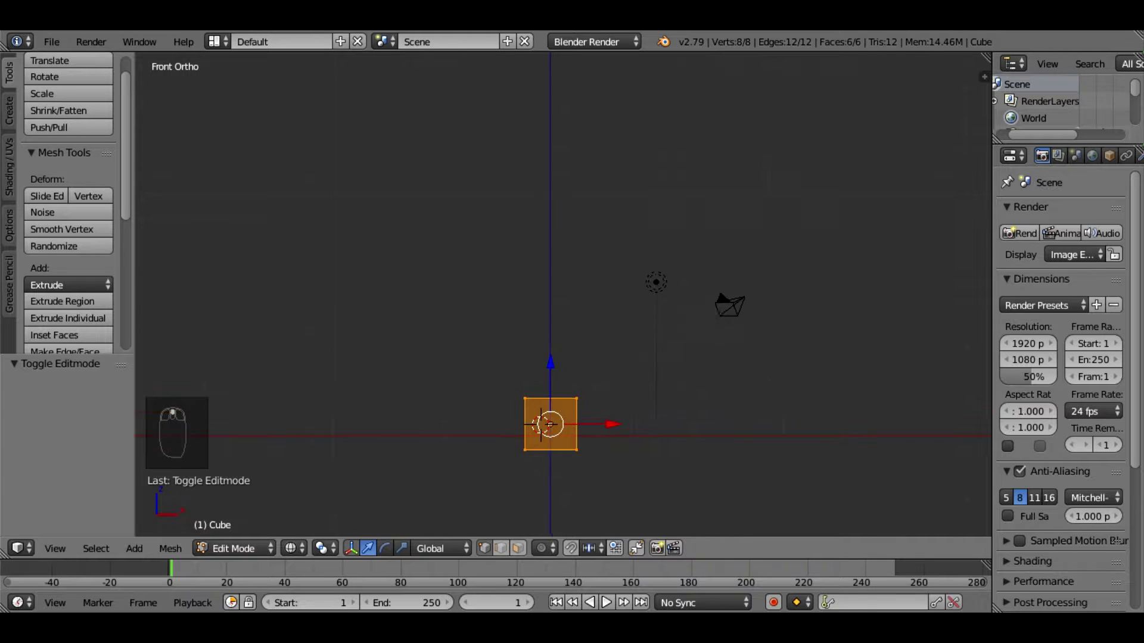
scroll(565, 298, "up", 1)
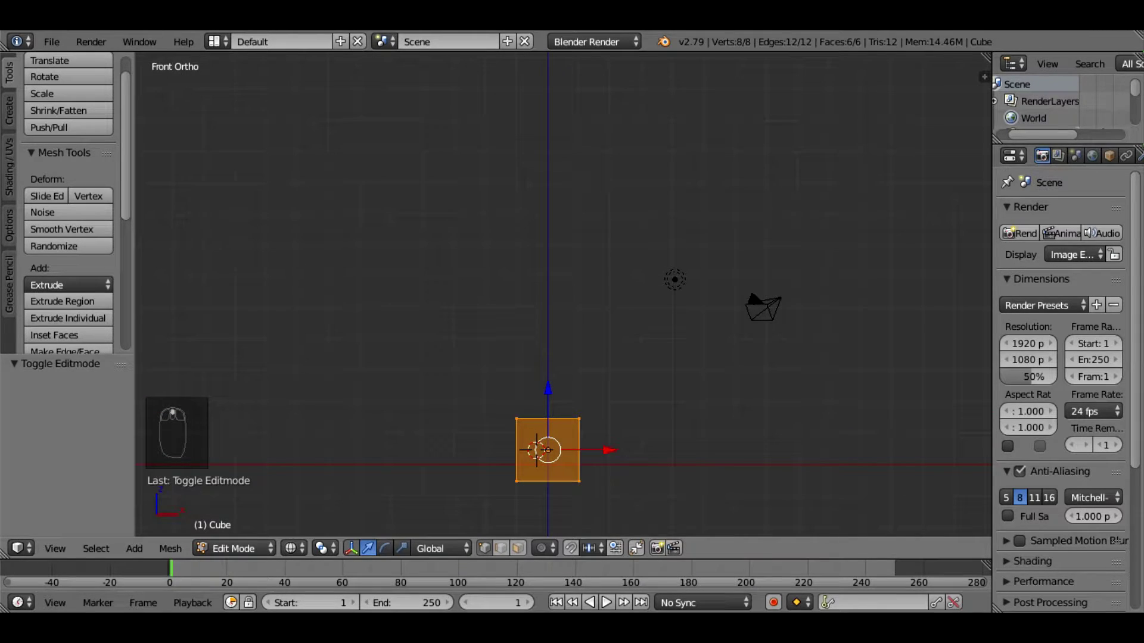
scroll(69, 209, "down", 5)
left_click(66, 233)
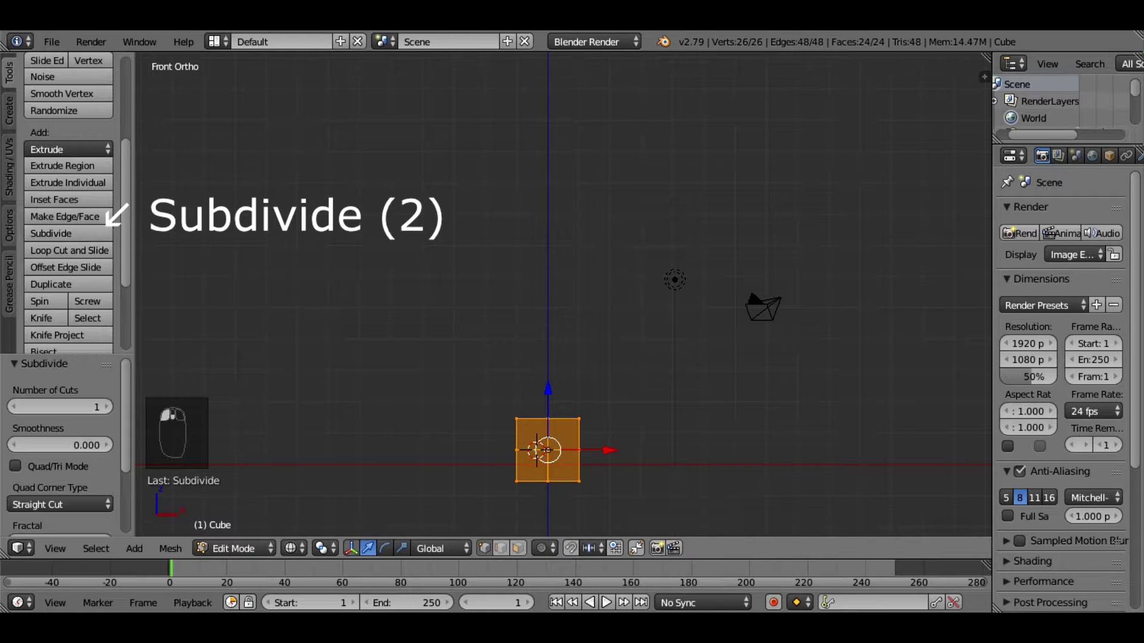
left_click(65, 233)
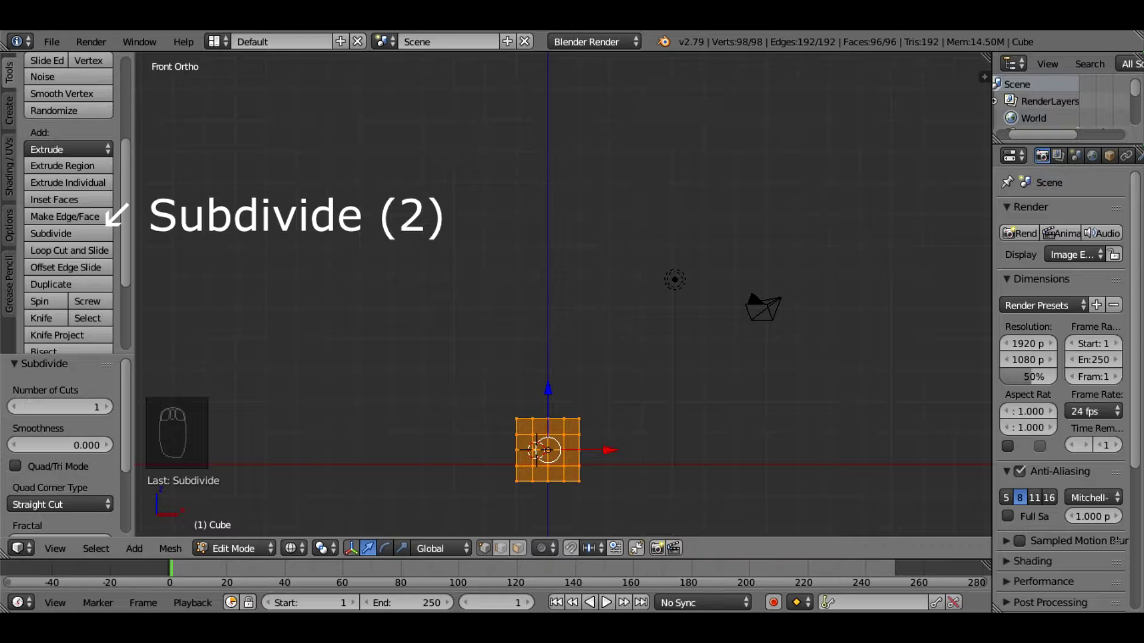
key("a")
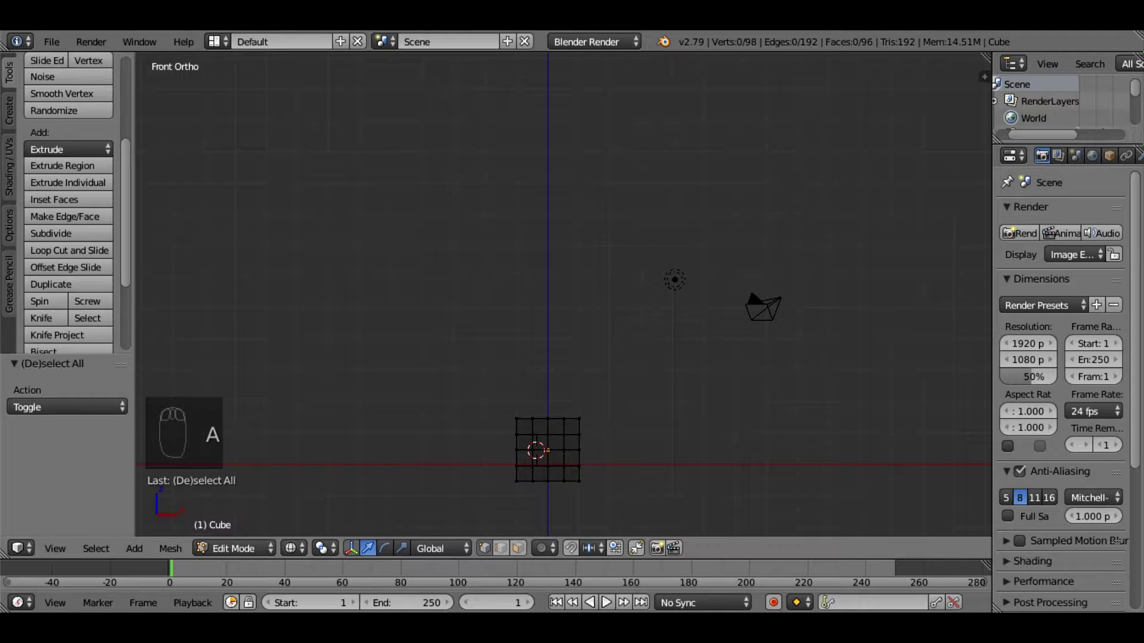
Examine the subdivided cube from several angles in solid shading and return to wireframe display.
middle_click_drag(536, 369, 491, 268)
middle_click_drag(614, 387, 625, 334)
key("KP_1")
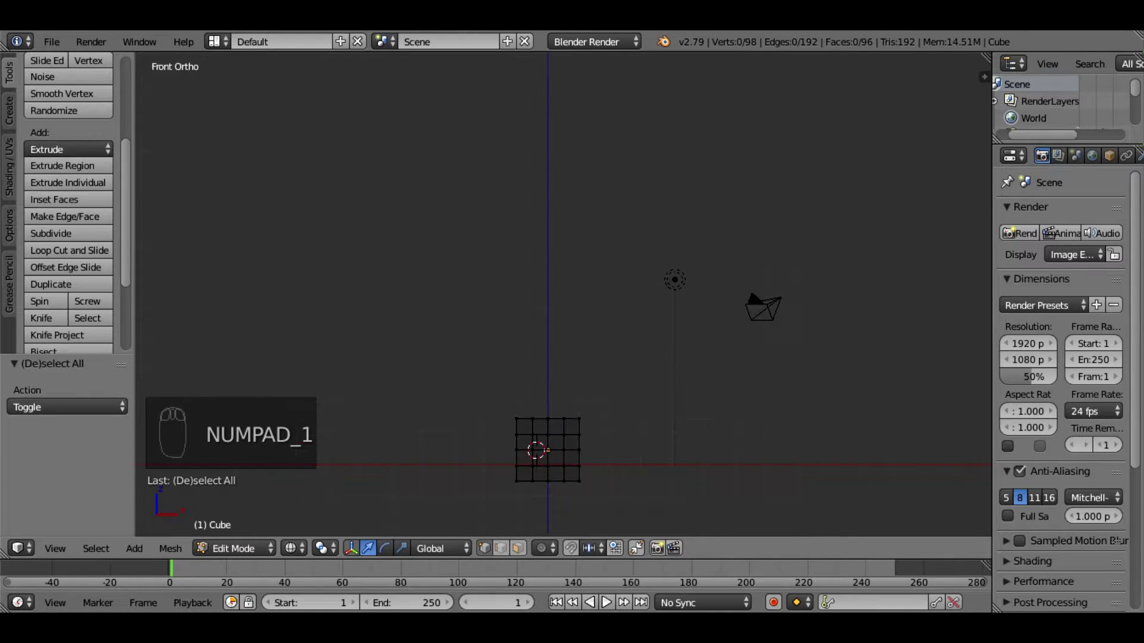
middle_click_drag(566, 387, 536, 213, "shift")
scroll(536, 213, "up", 2)
scroll(564, 294, "up", 4)
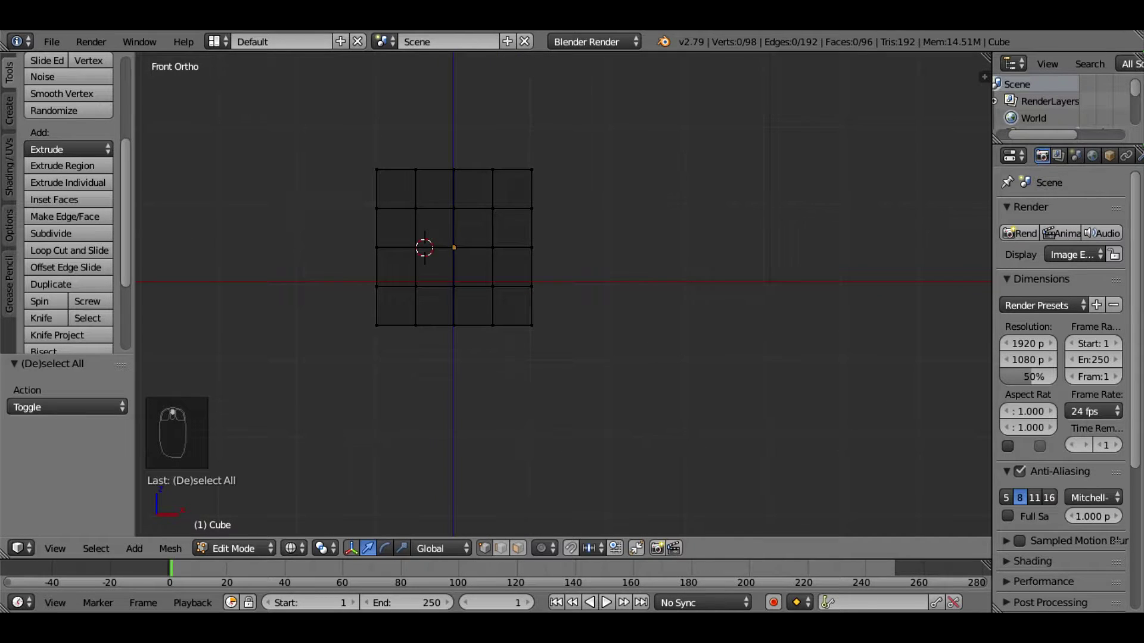
middle_click_drag(513, 256, 614, 311, "shift")
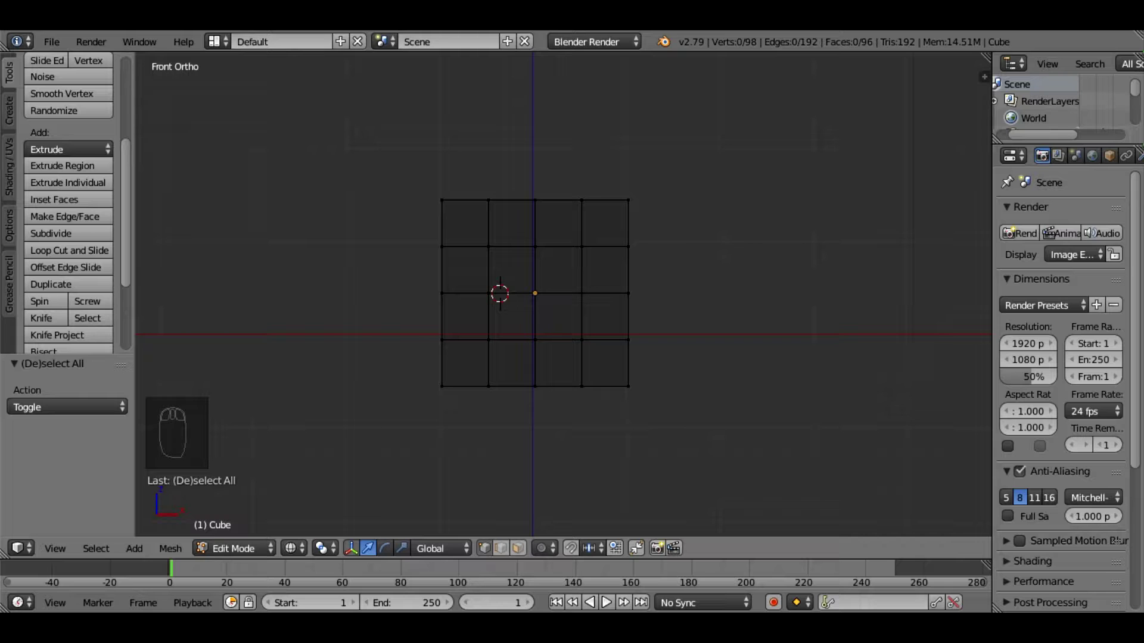
left_click(291, 548)
left_click(322, 491)
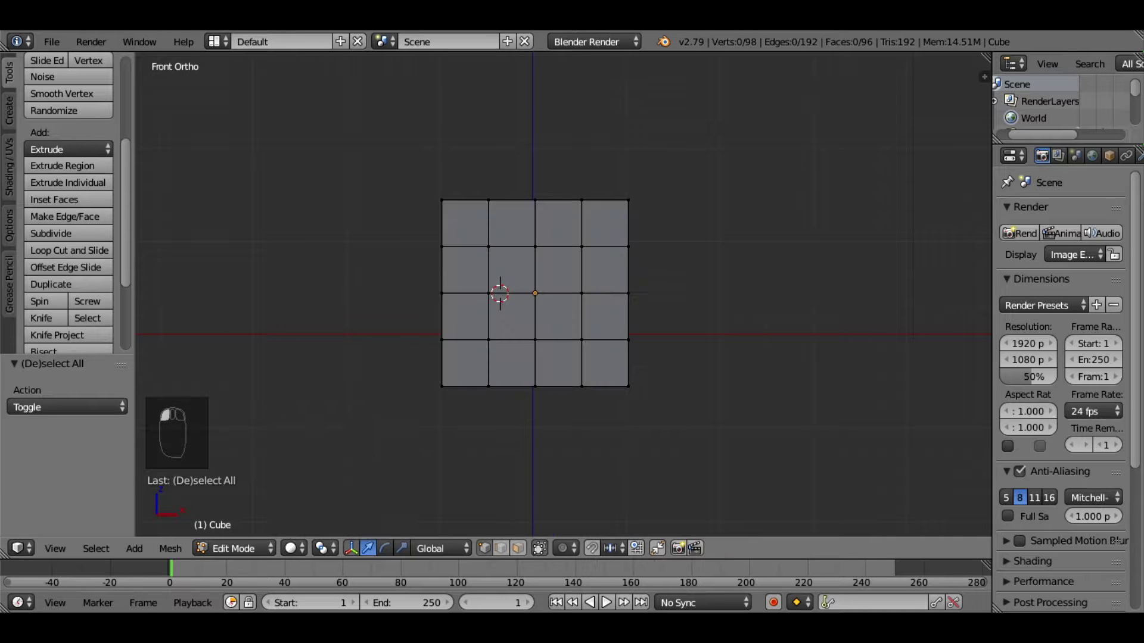
middle_click_drag(536, 297, 409, 266)
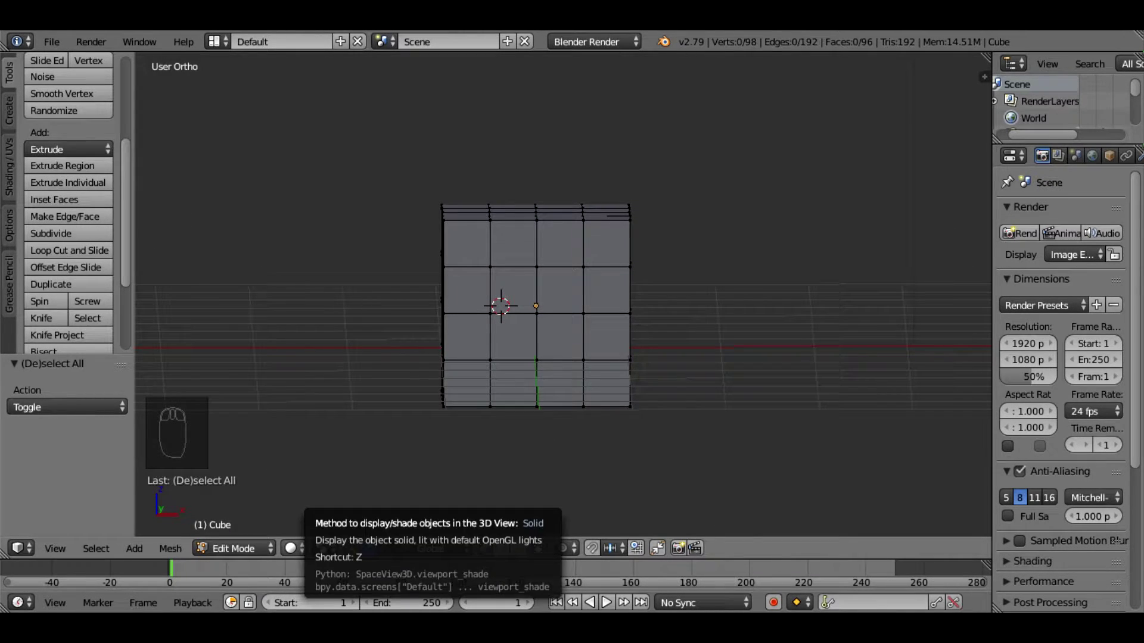
left_click(292, 548)
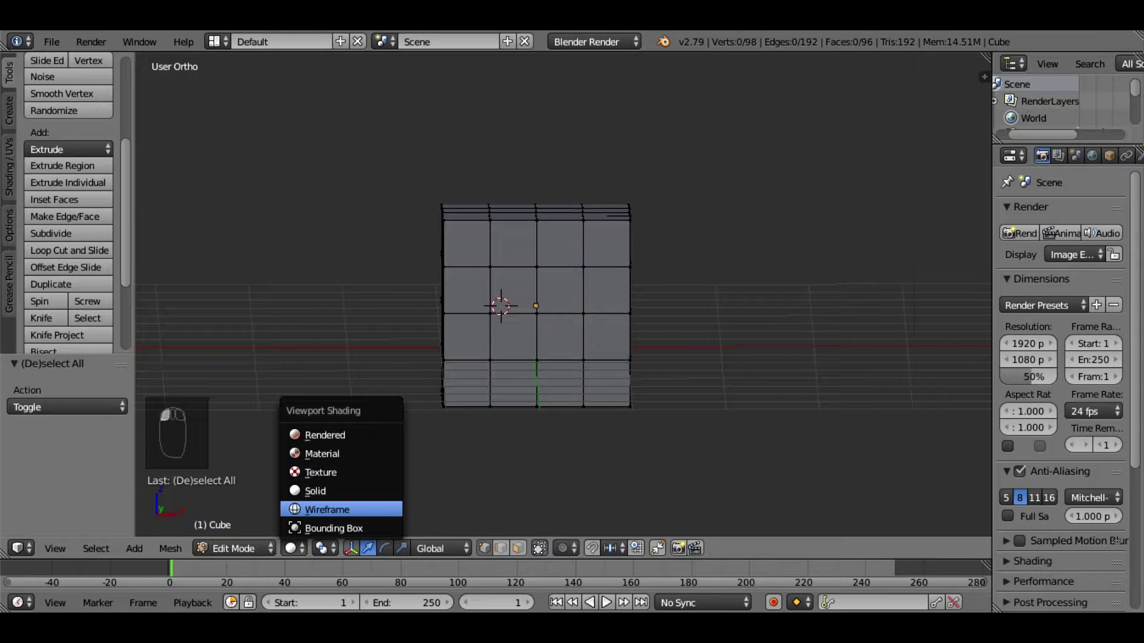
left_click(326, 509)
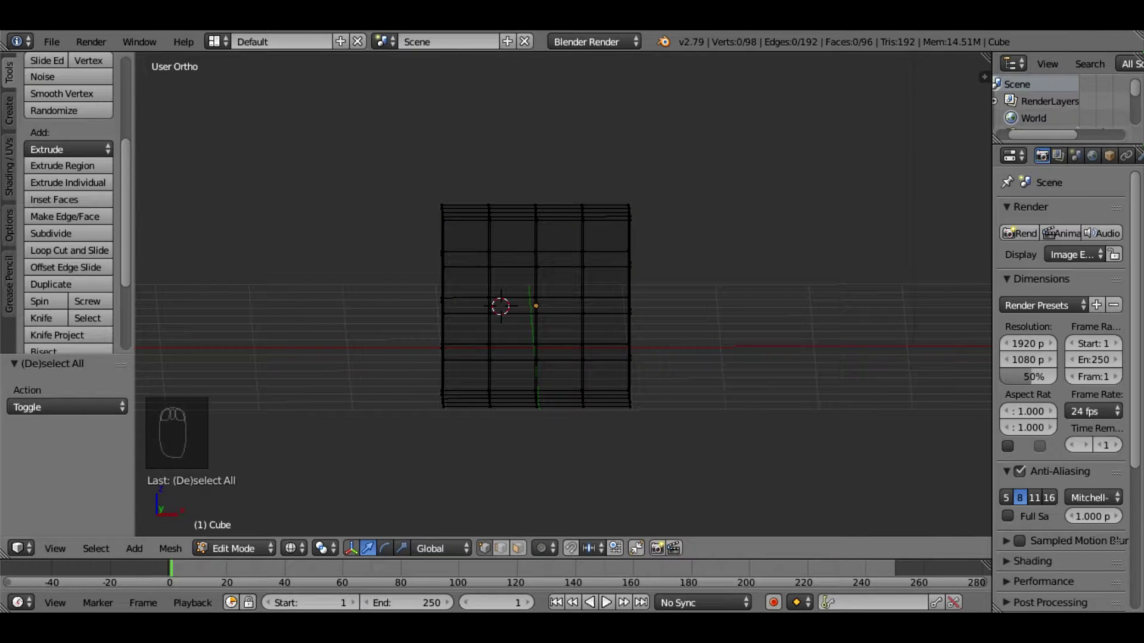
Box-select the two vertex columns on the cube's negative X side and delete their vertices, keeping the positive X half.
key("b")
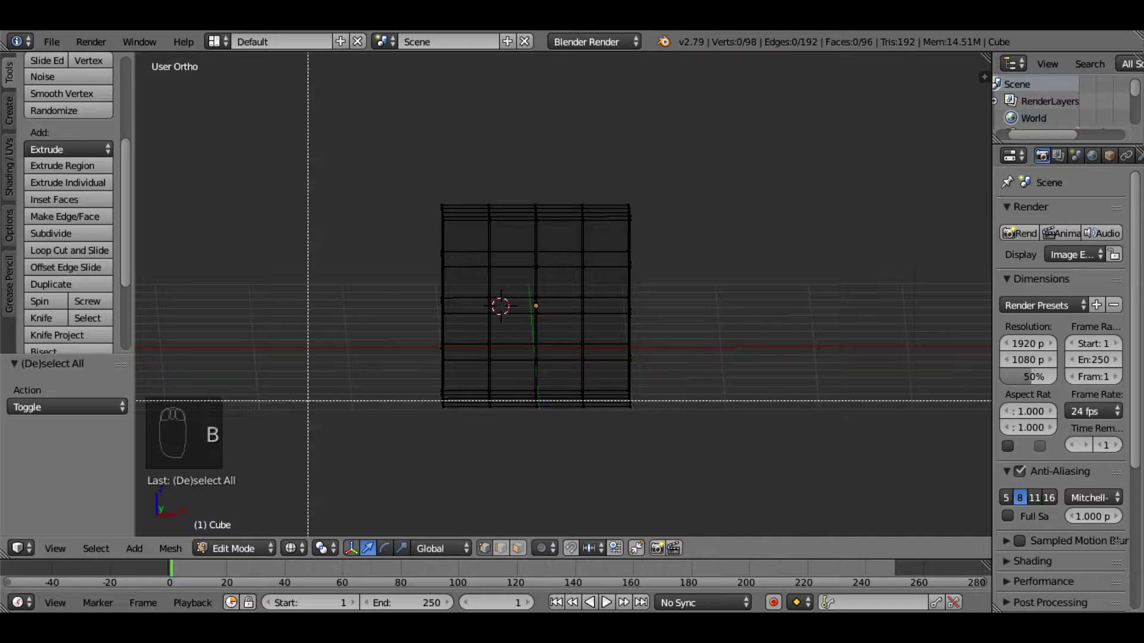
left_click_drag(387, 158, 518, 453)
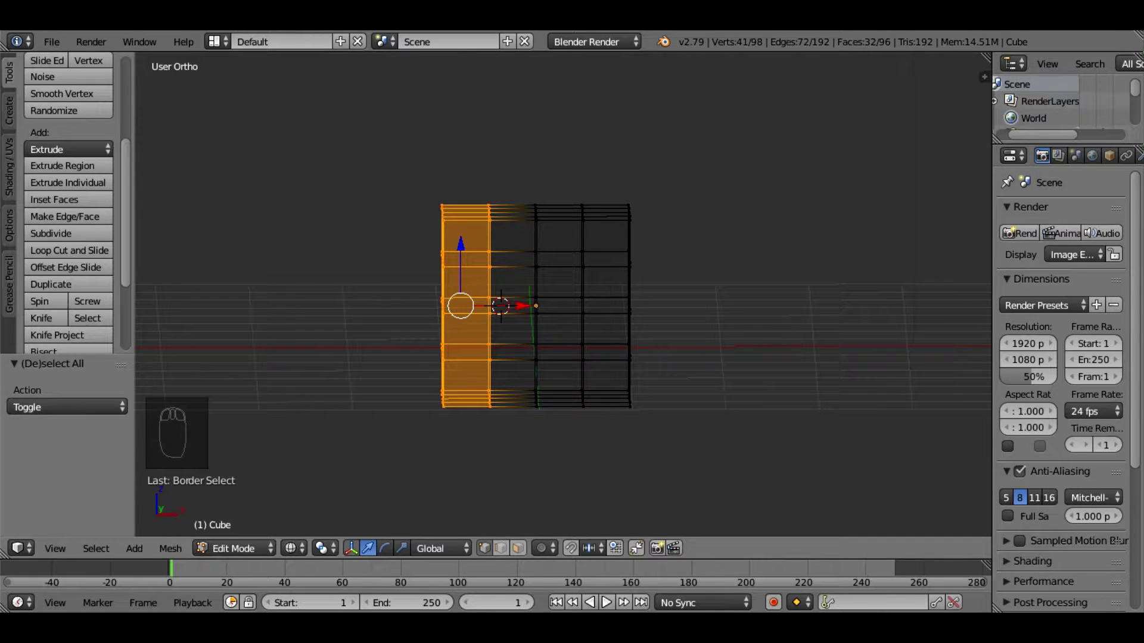
key("x")
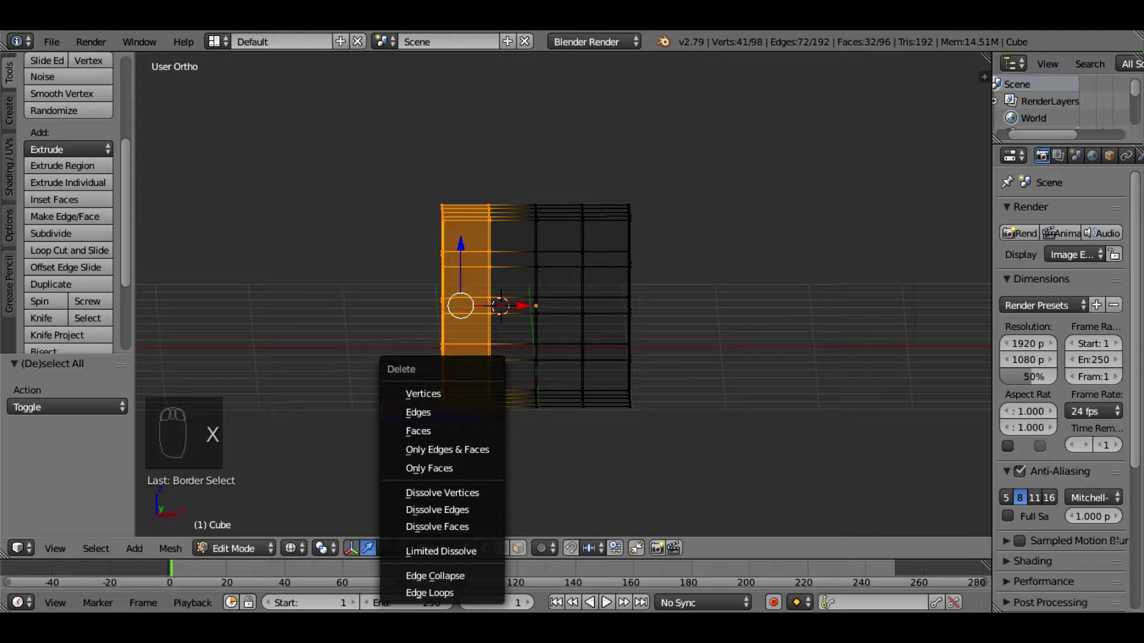
left_click(439, 394)
Examine the open half-cube in solid shading from different angles and return to wireframe in front view.
middle_click_drag(439, 393, 536, 400)
middle_click_drag(631, 346, 655, 342)
left_click(294, 548)
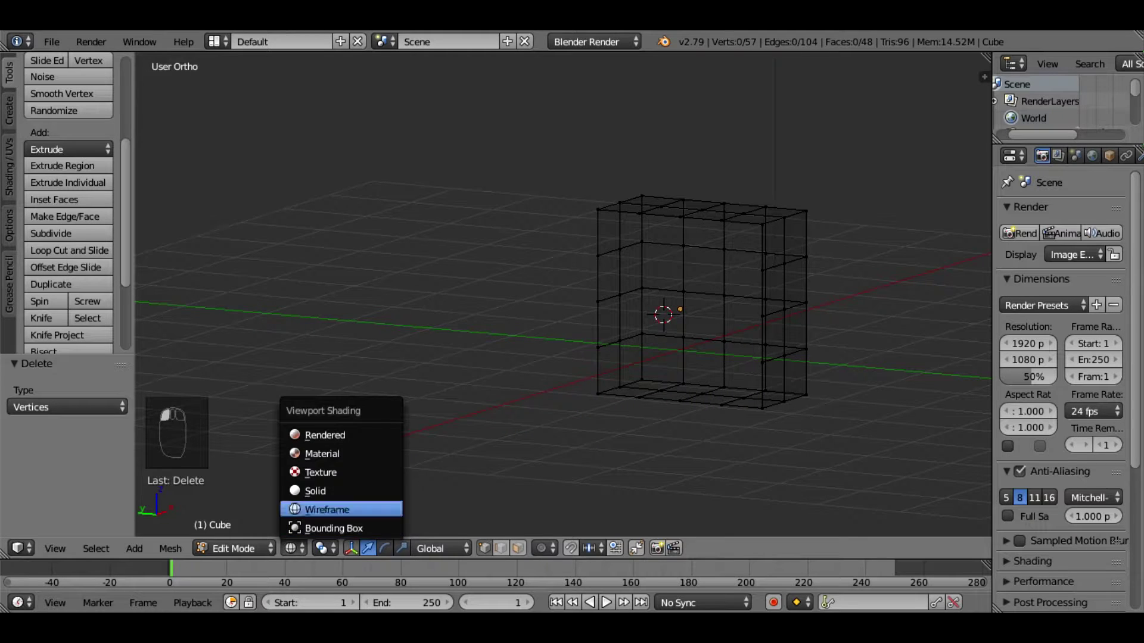
left_click(331, 487)
middle_click_drag(560, 358, 484, 351)
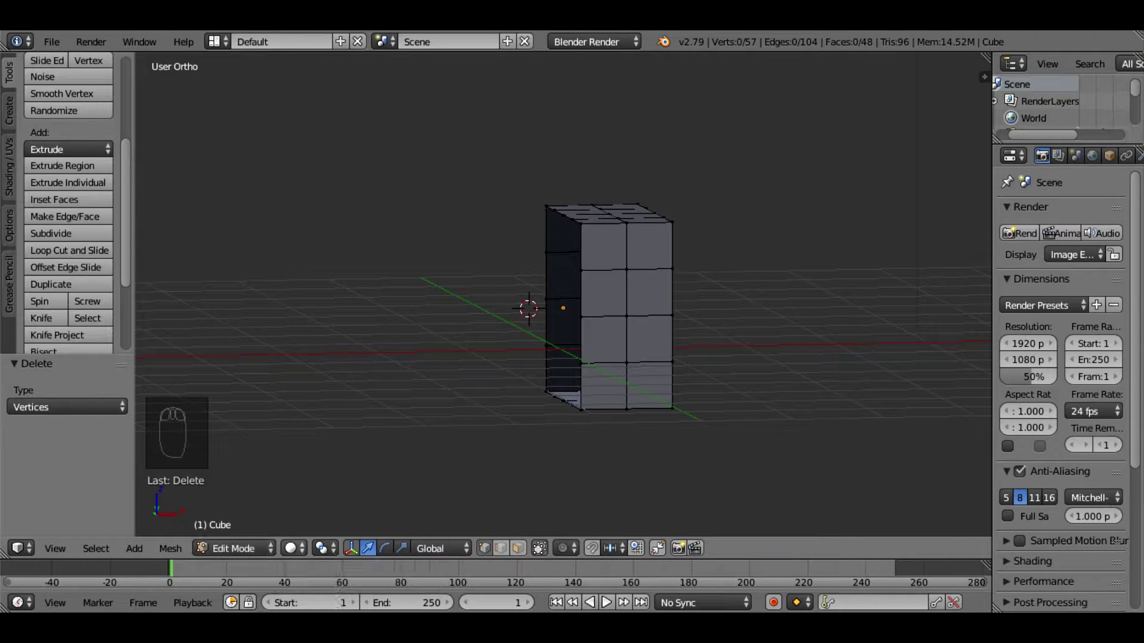
left_click(294, 548)
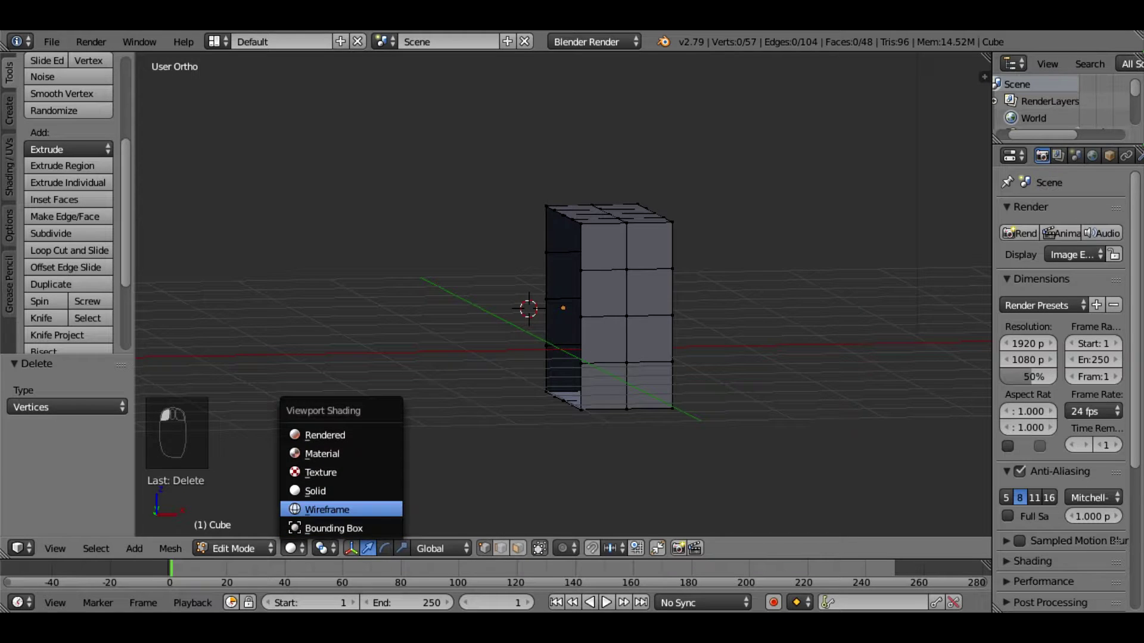
left_click(331, 509)
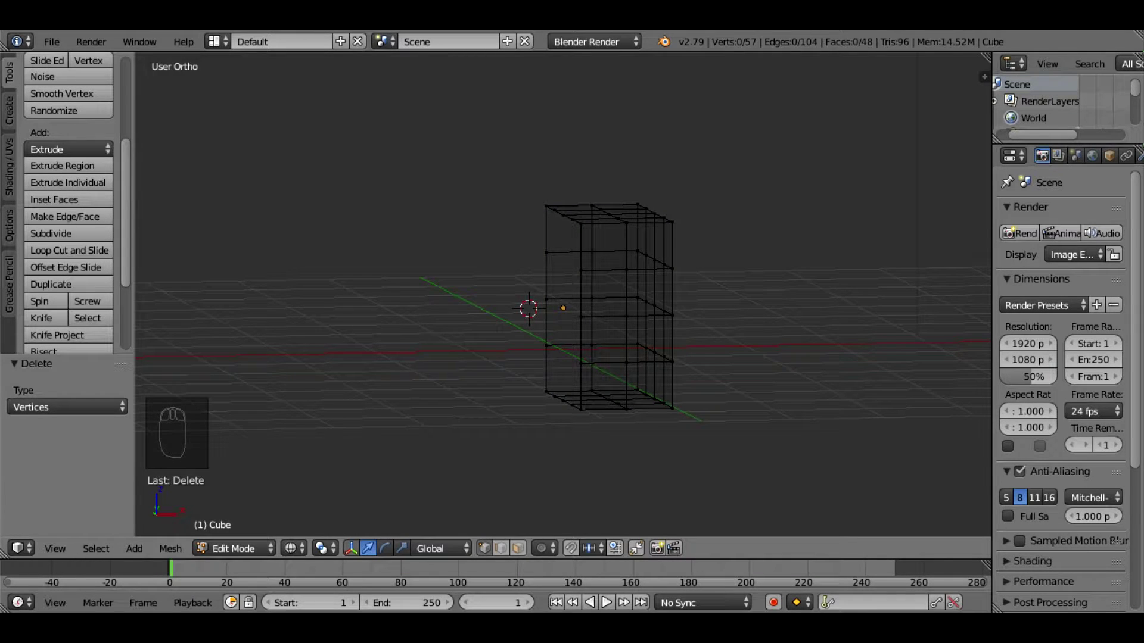
key("KP_1")
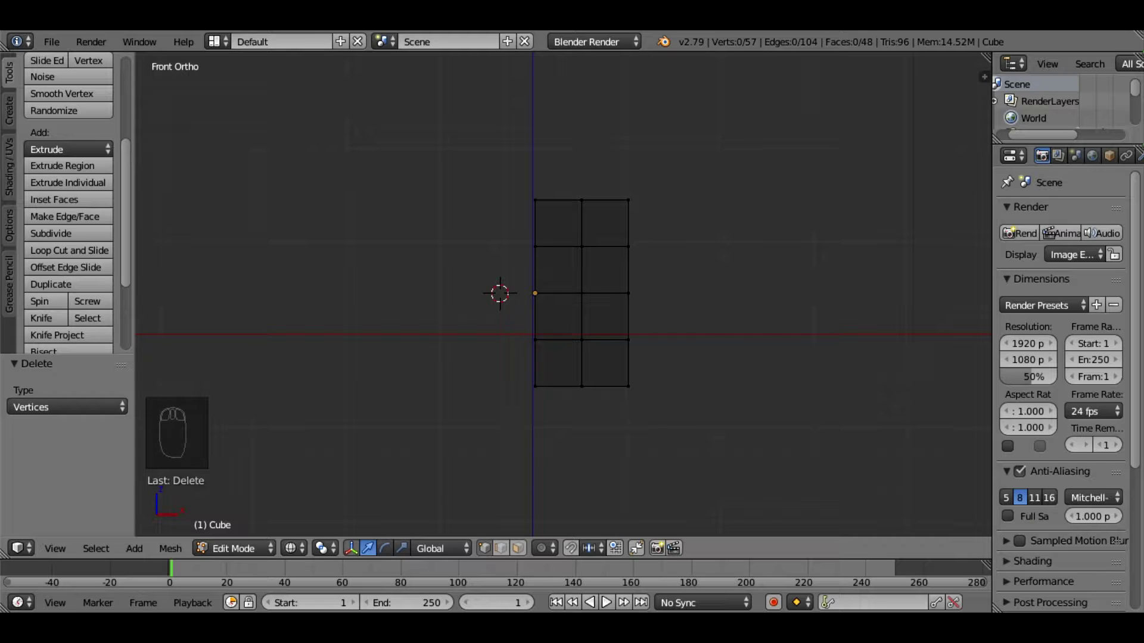
Widen the properties editor and add a Mirror modifier to the half-cube on the X axis.
left_click(992, 250)
left_click_drag(992, 250, 868, 250)
left_click(1019, 155)
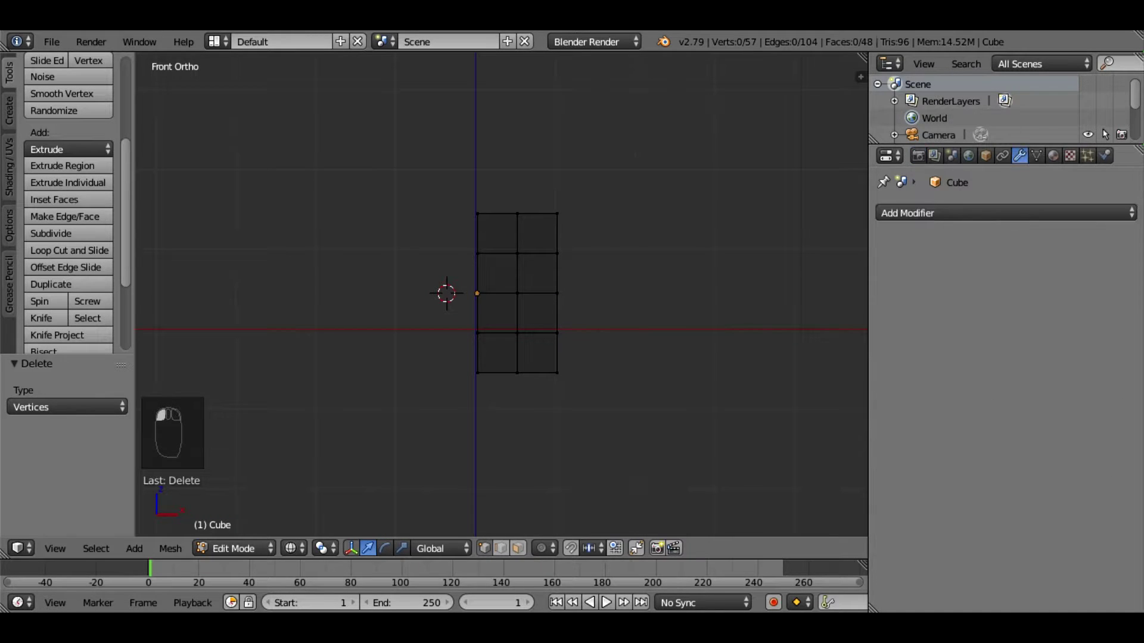
left_click(953, 213)
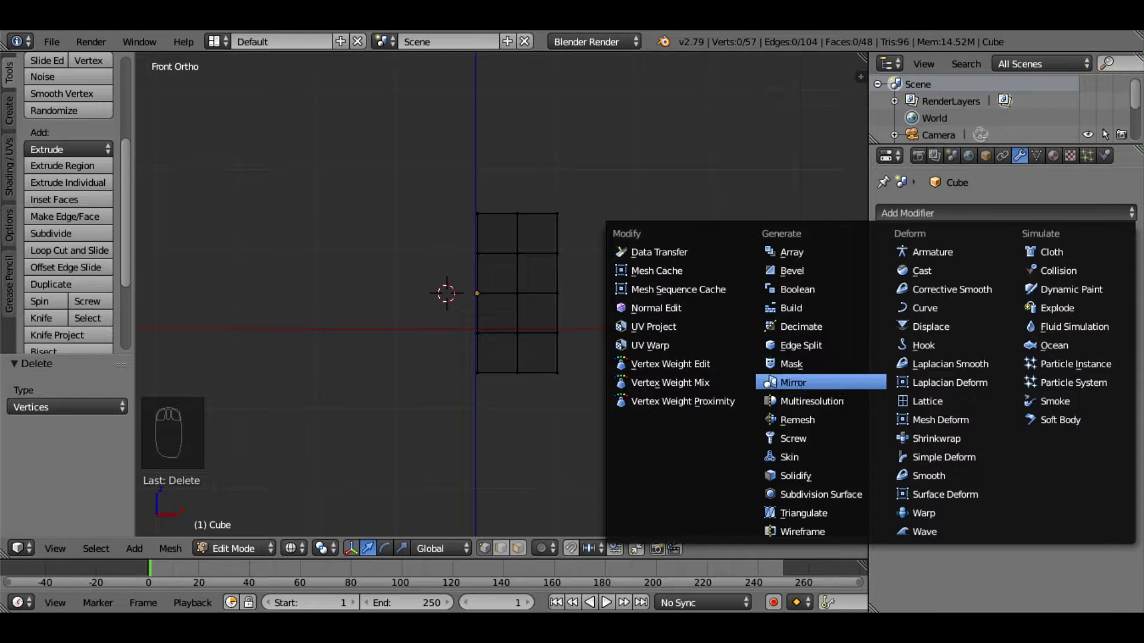
left_click(792, 383)
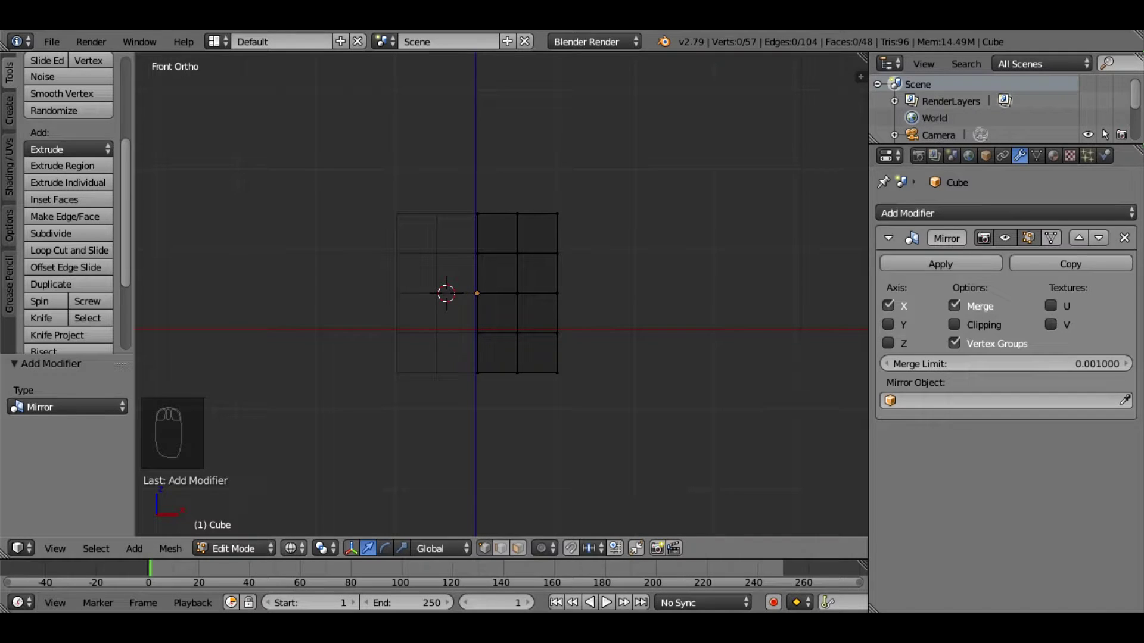
Check the mirrored cube in solid shading and enable Clipping on the Mirror modifier.
left_click(294, 548)
left_click(334, 490)
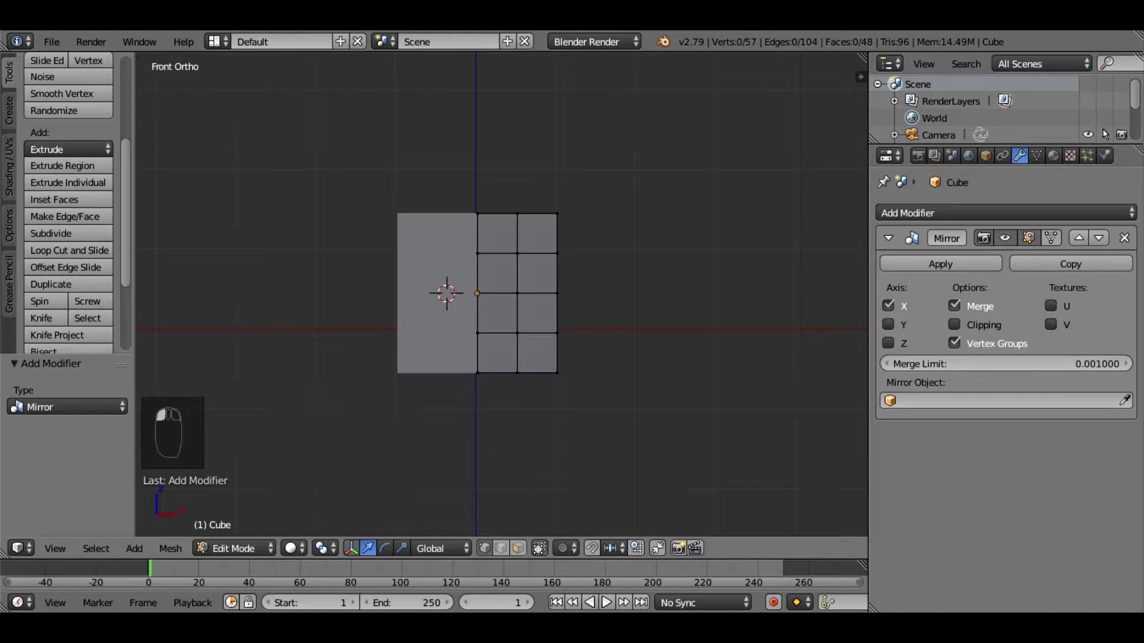
middle_click_drag(465, 334, 604, 359)
middle_click_drag(452, 309, 380, 277)
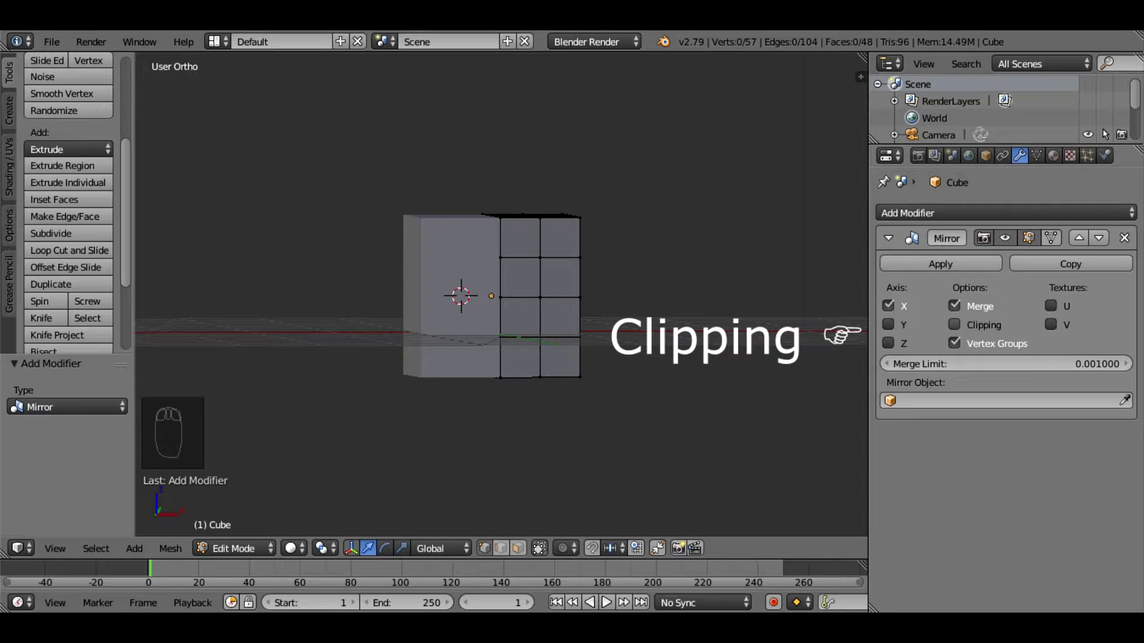
left_click(955, 325)
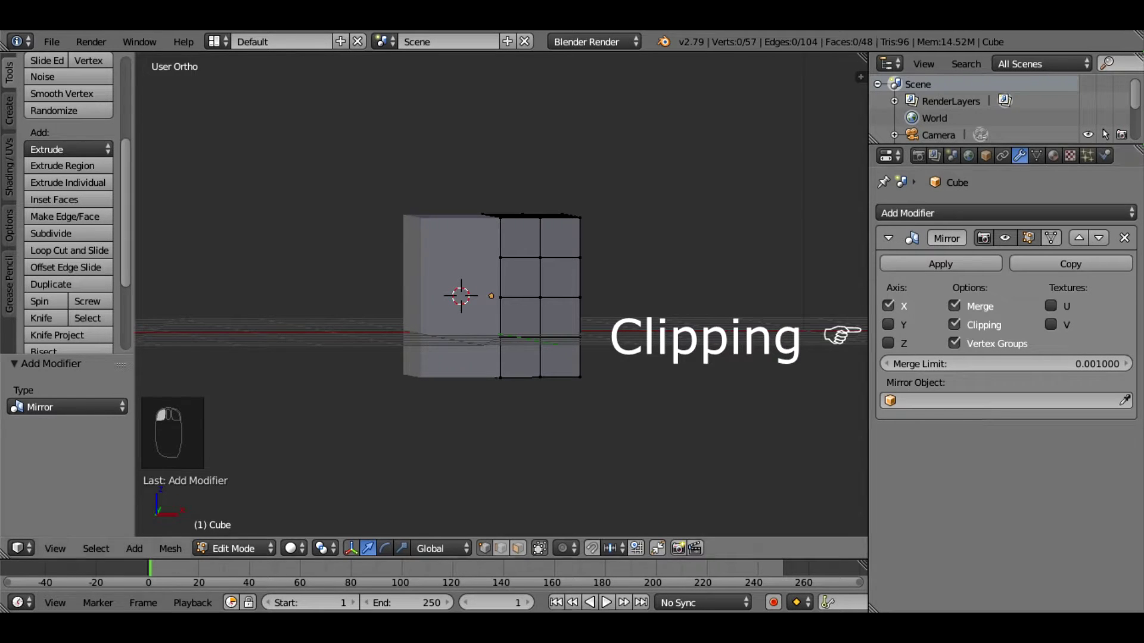
key("KP_1")
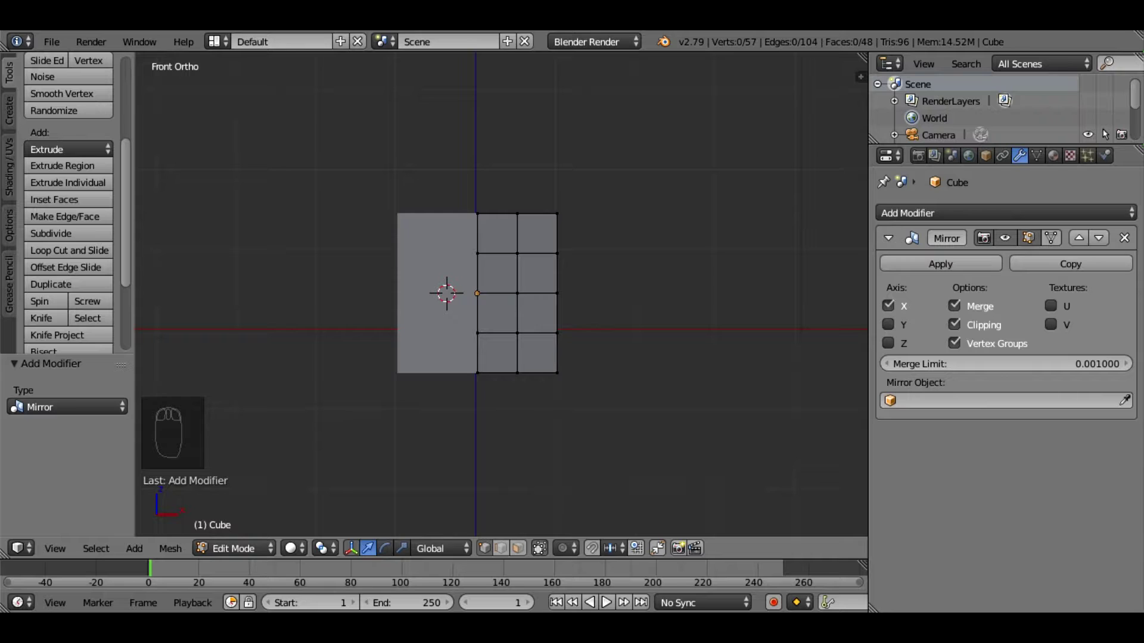
In wireframe, select the bottom vertices of the two columns nearest the mirror plane and extrude them 0.2 downward.
key("a")
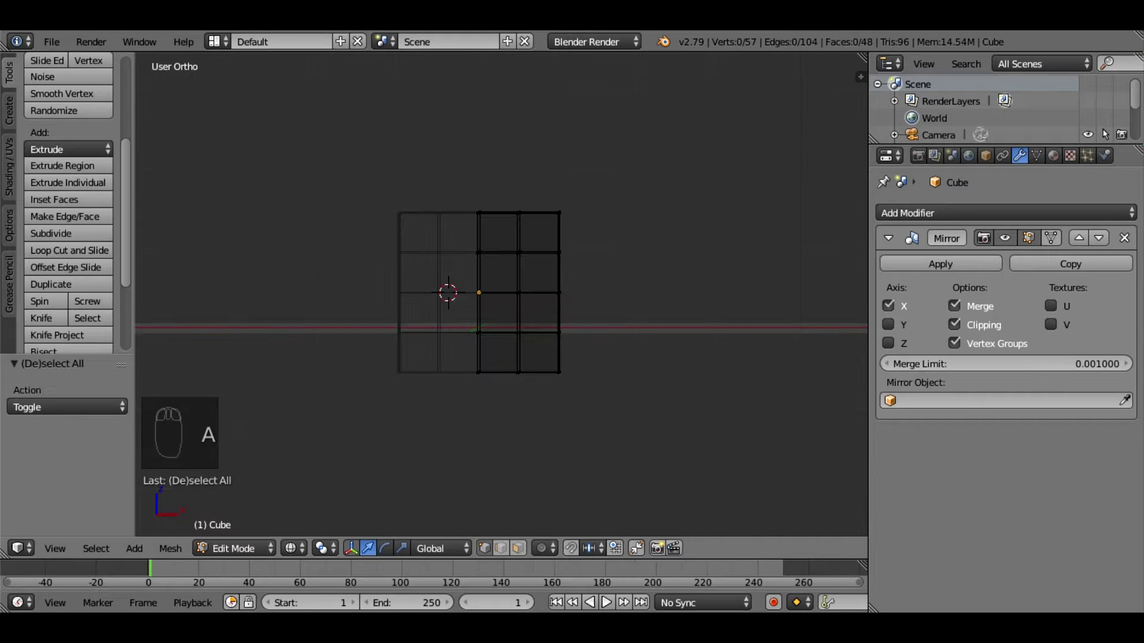
key("b")
left_click_drag(467, 355, 529, 389)
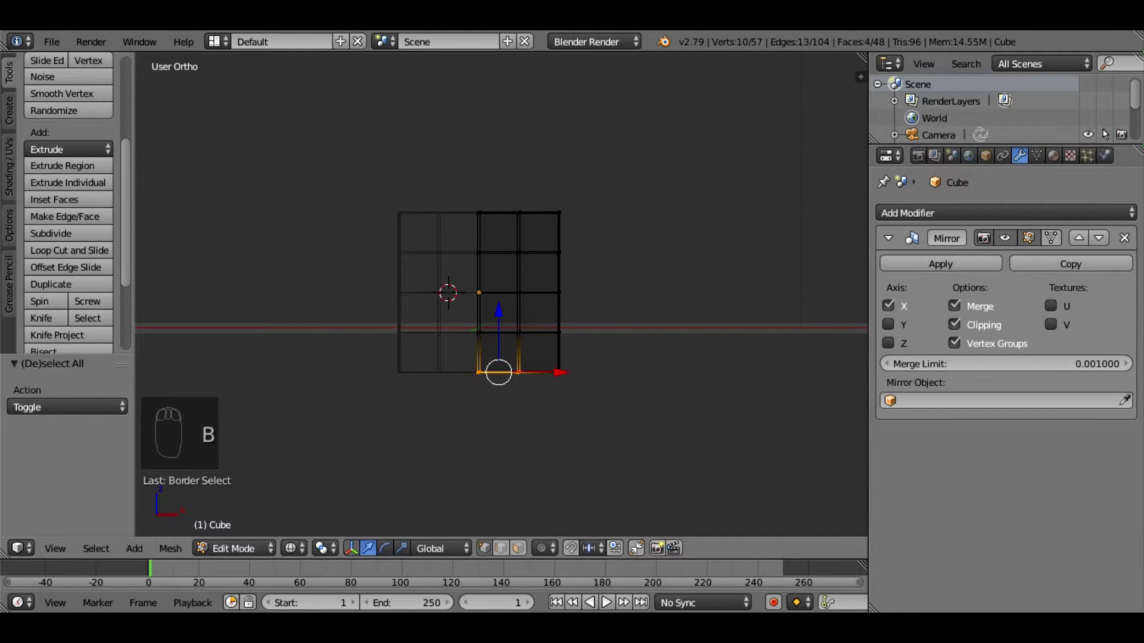
middle_click_drag(500, 292, 532, 286)
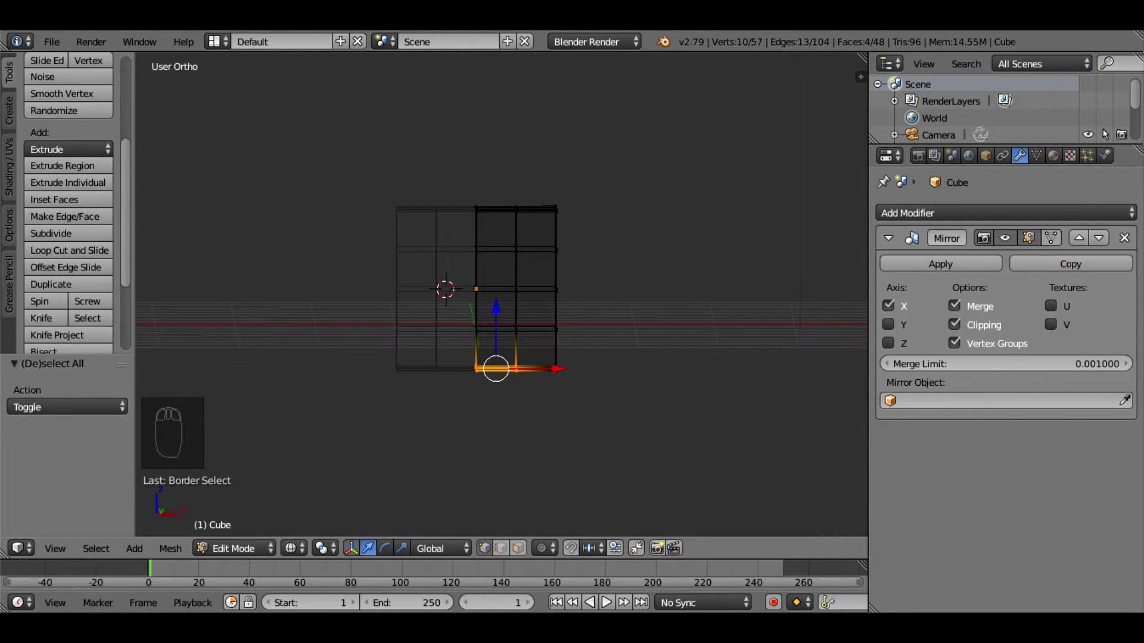
key("e")
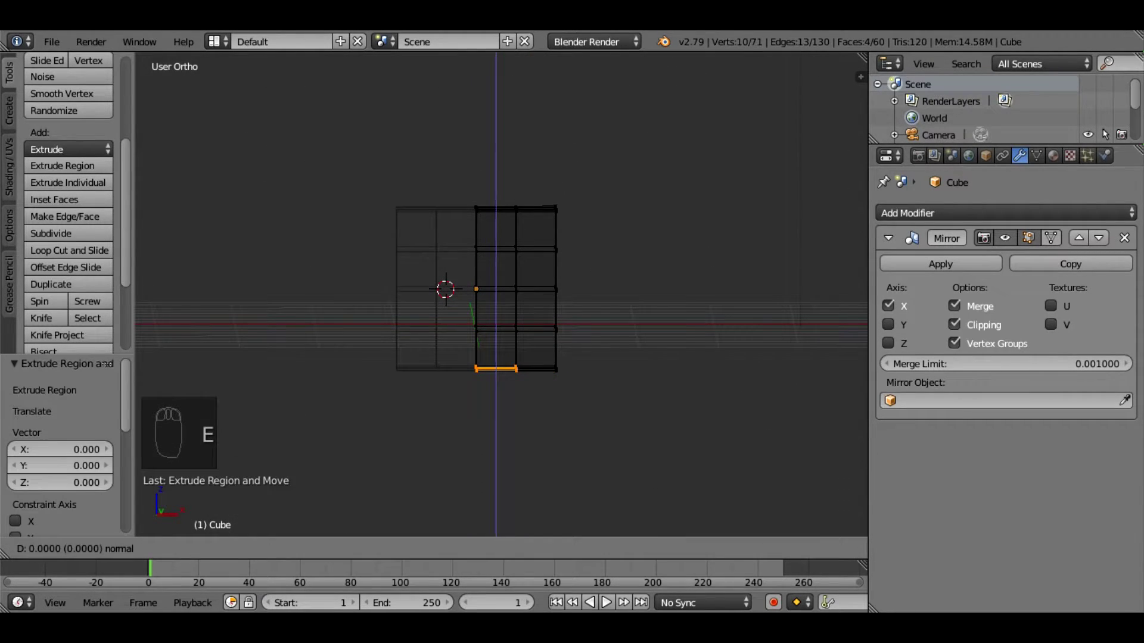
key("0")
key("period")
key("2")
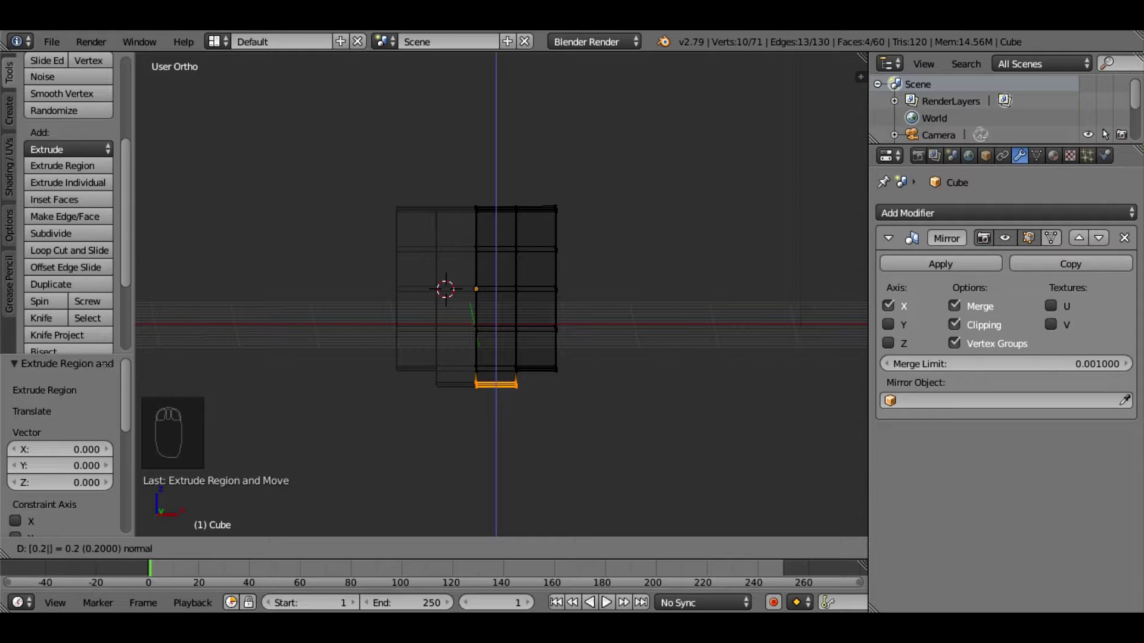
key("Return")
mouse_move(502, 295)
middle_mouse_down()
mouse_move(503, 253)
mouse_move(508, 296)
middle_mouse_up()
key("KP_1")
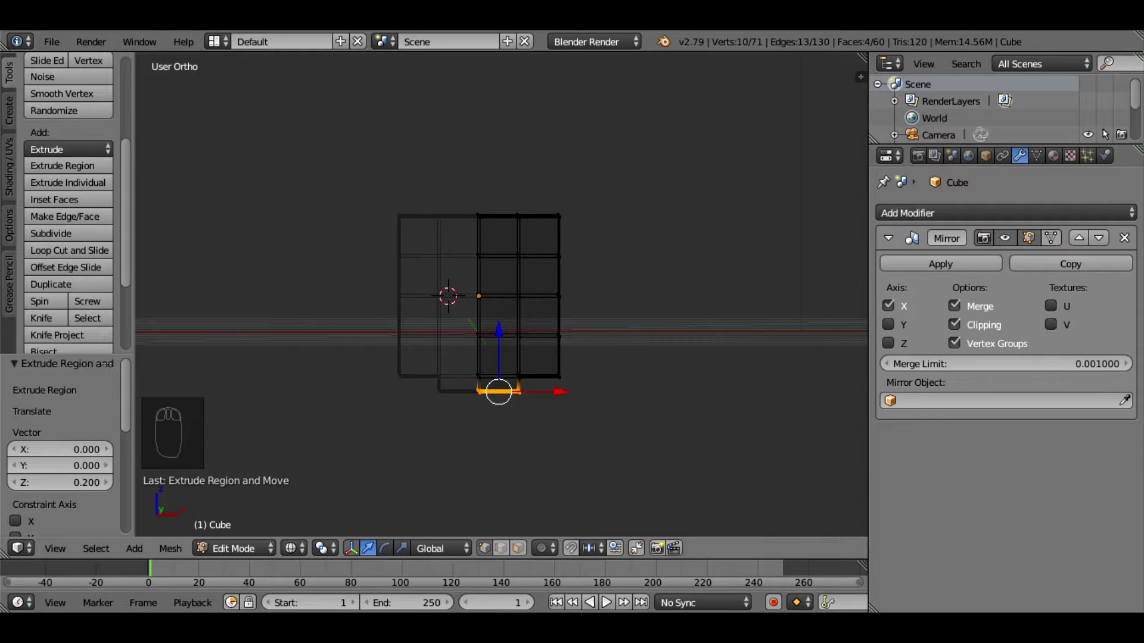
Extrude the same bottom faces a further 0.3 downward.
key("e")
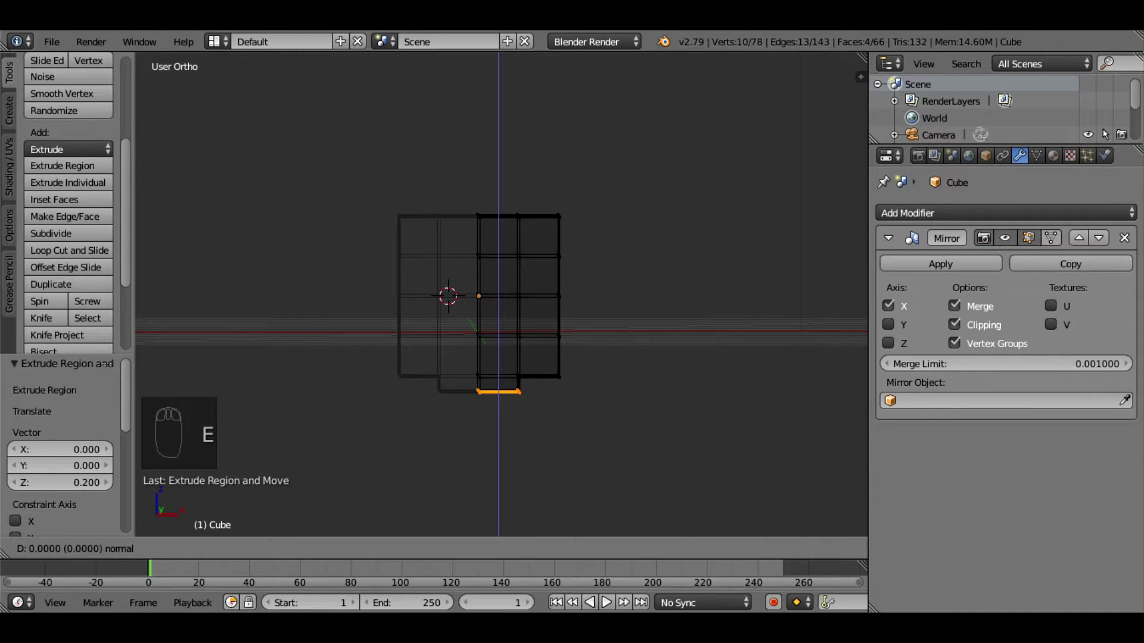
type("0.3")
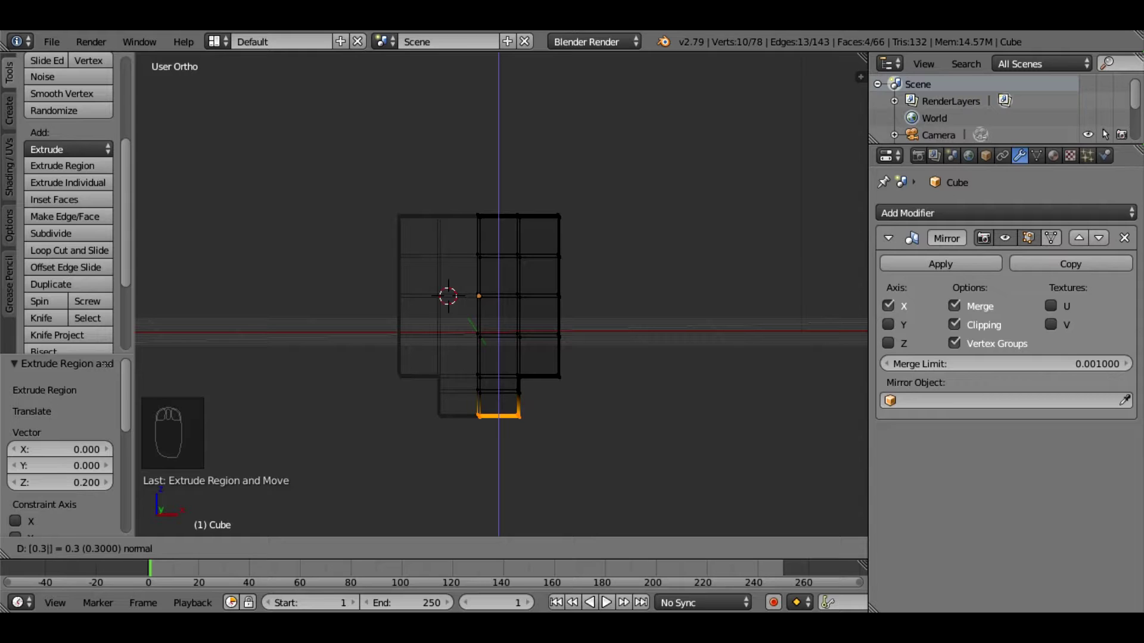
left_click(499, 416)
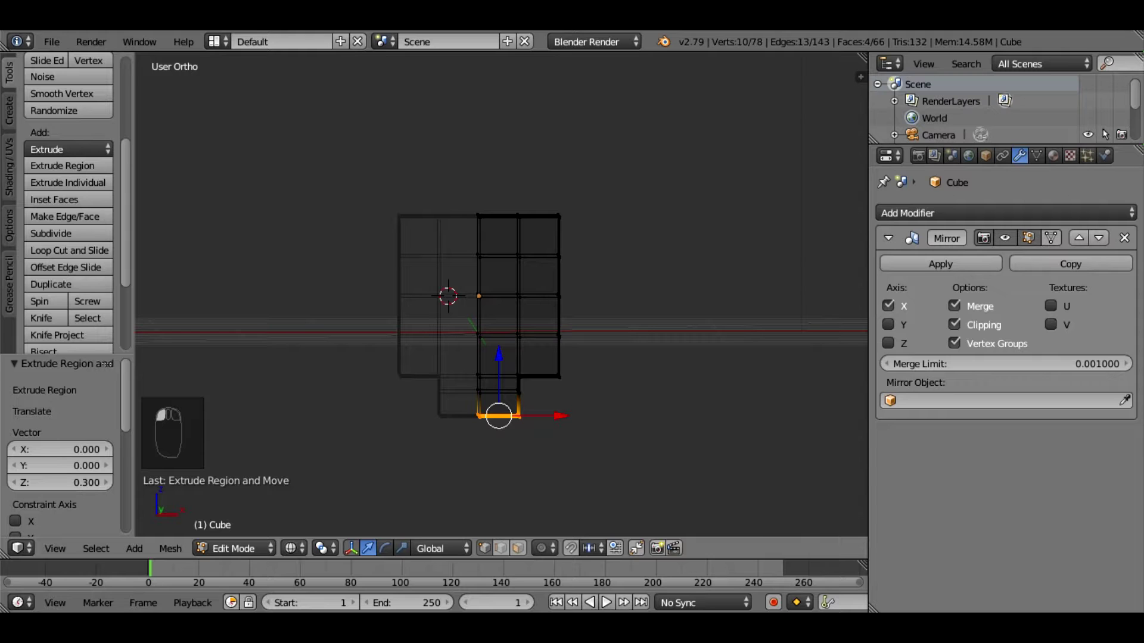
In face select mode, select the four outer side faces of the lowest extruded section and extrude them 0.5 outward.
middle_click_drag(500, 333, 405, 354)
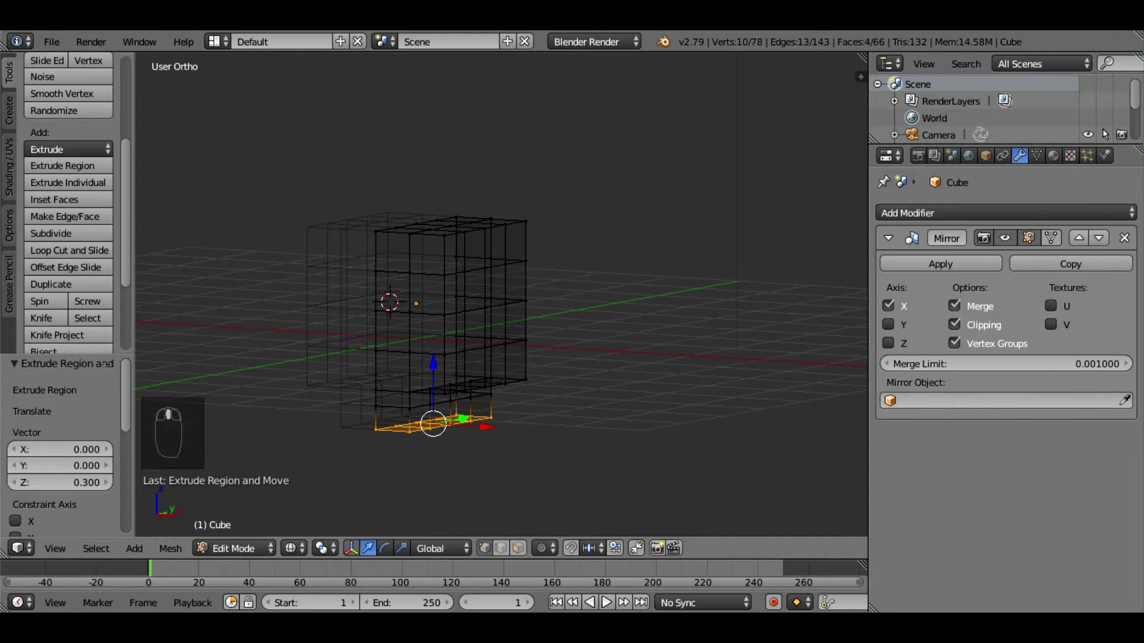
key("a")
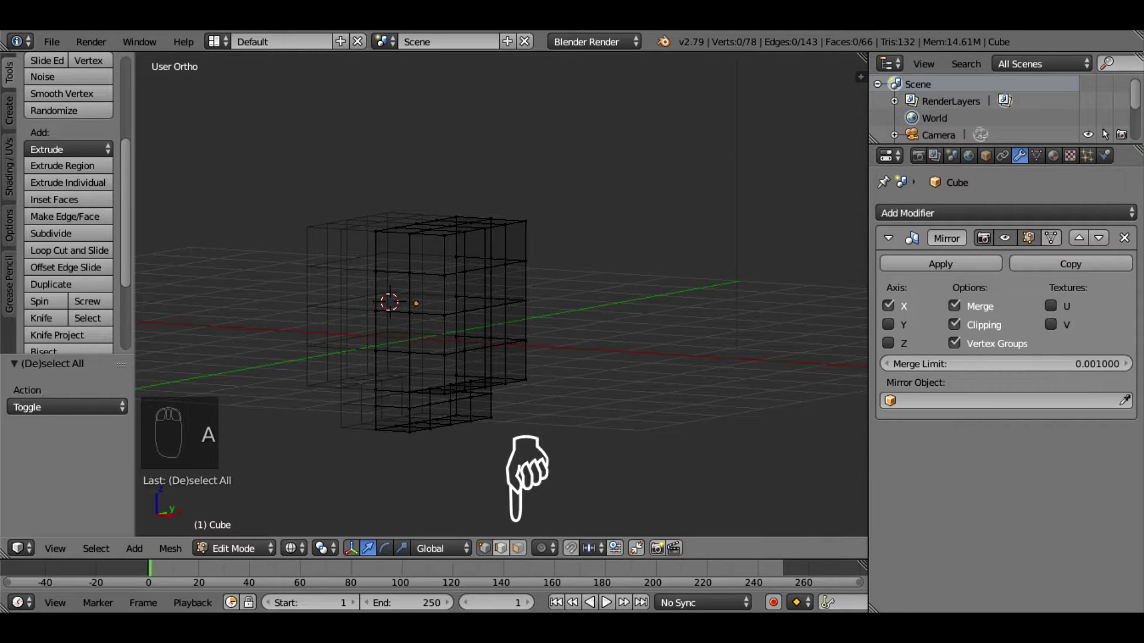
left_click(517, 548)
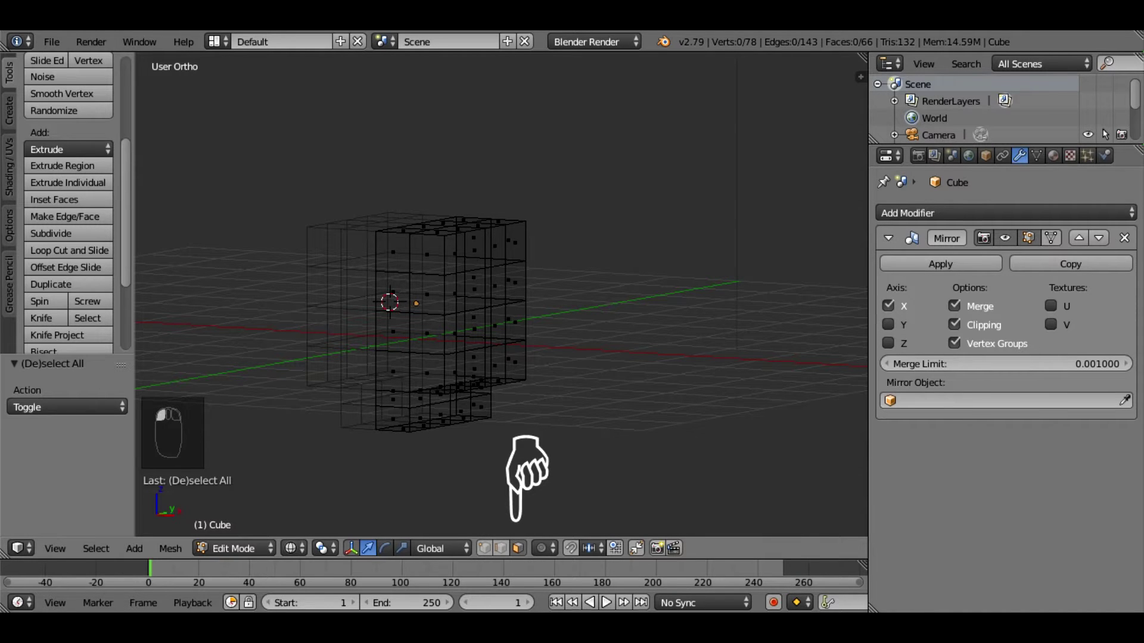
right_click(419, 418)
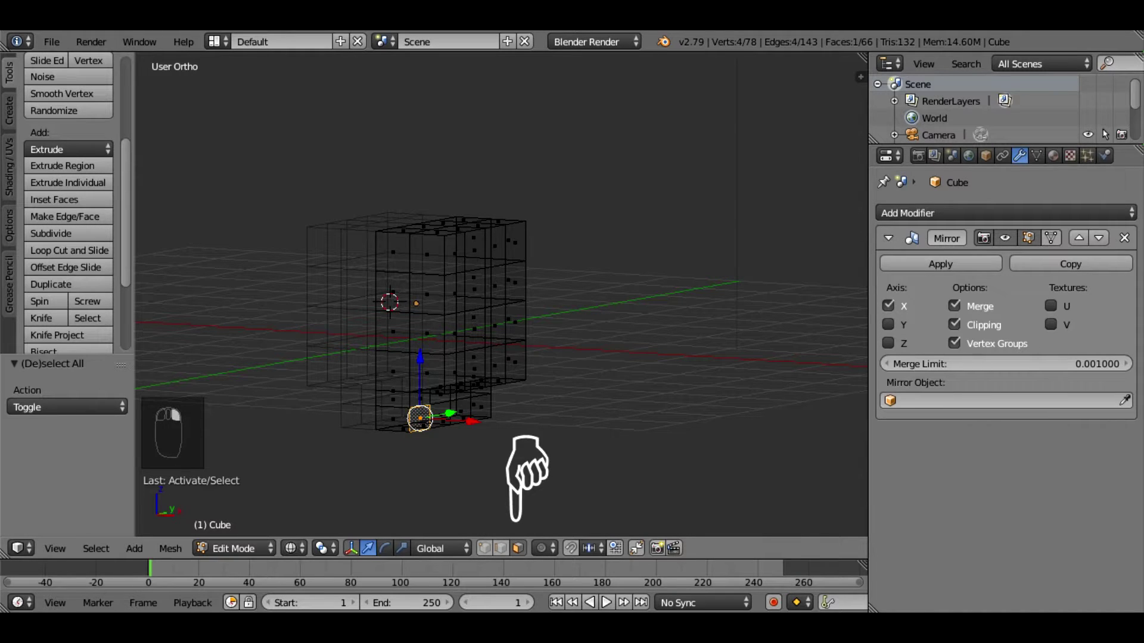
right_click(430, 417, "shift")
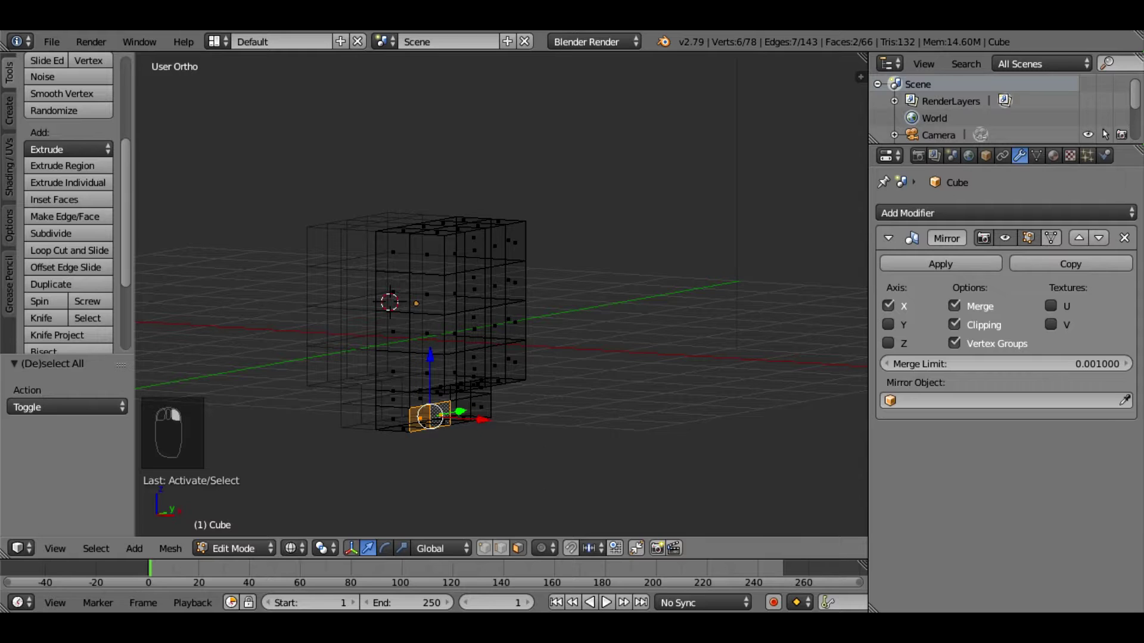
right_click(459, 410, "shift")
right_click(480, 409, "shift")
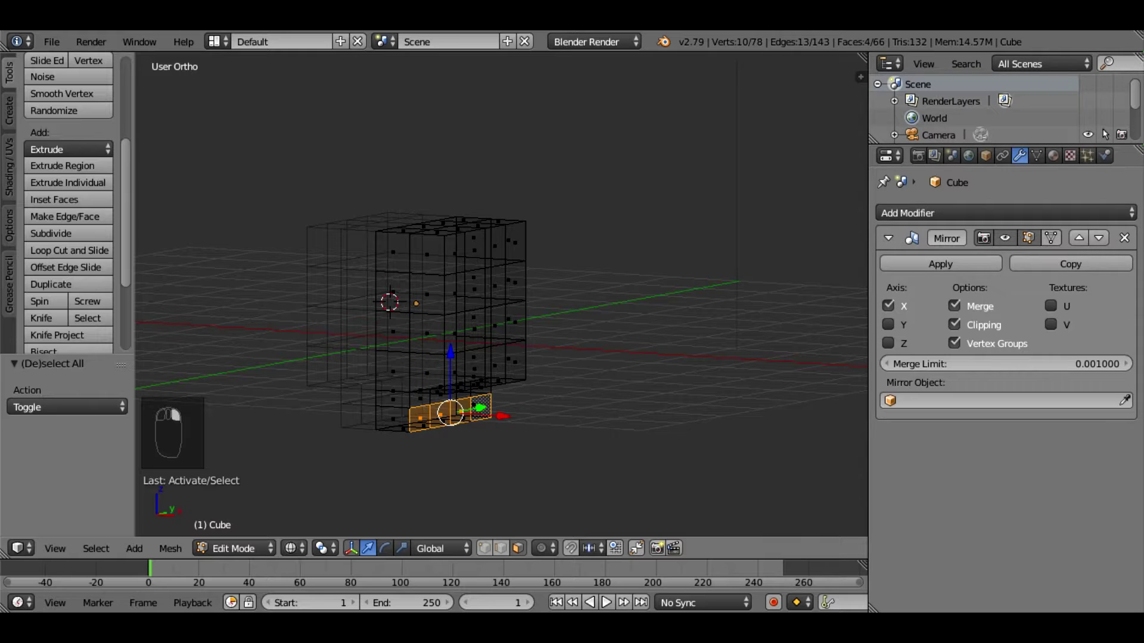
scroll(501, 410, "up", 5)
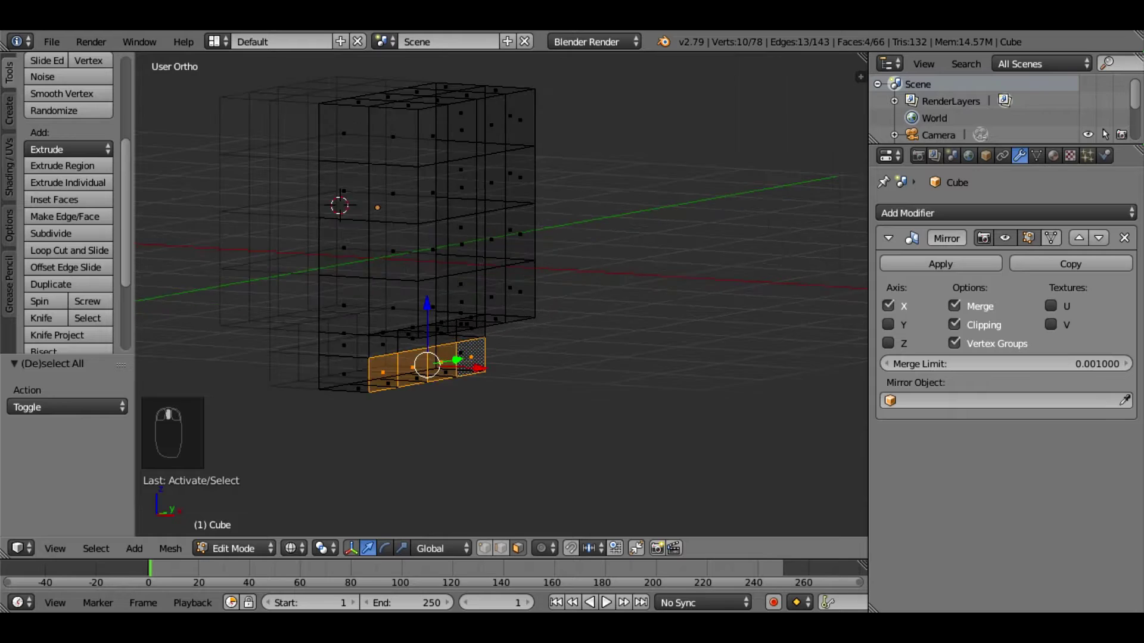
middle_click_drag(501, 409, 572, 402)
key("e")
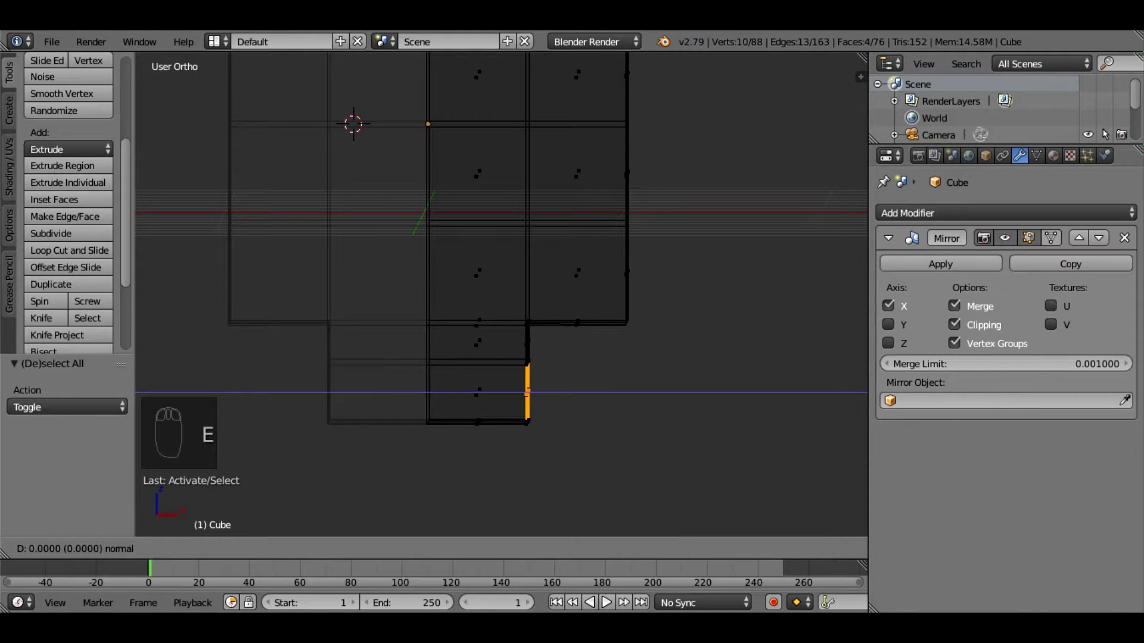
key("period")
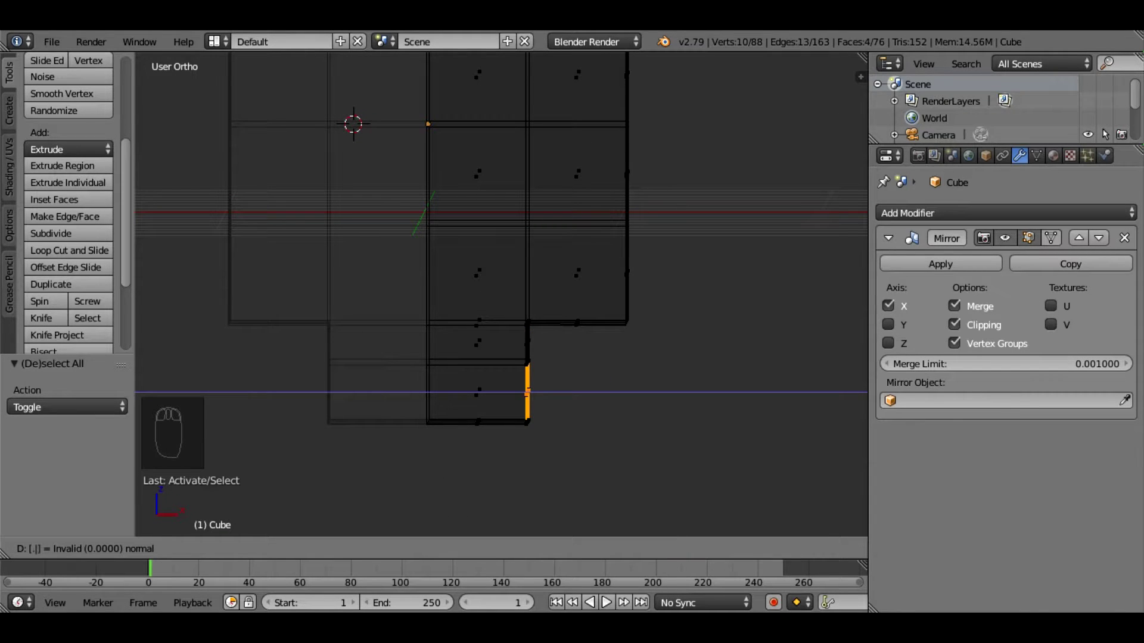
type("5")
key("Return")
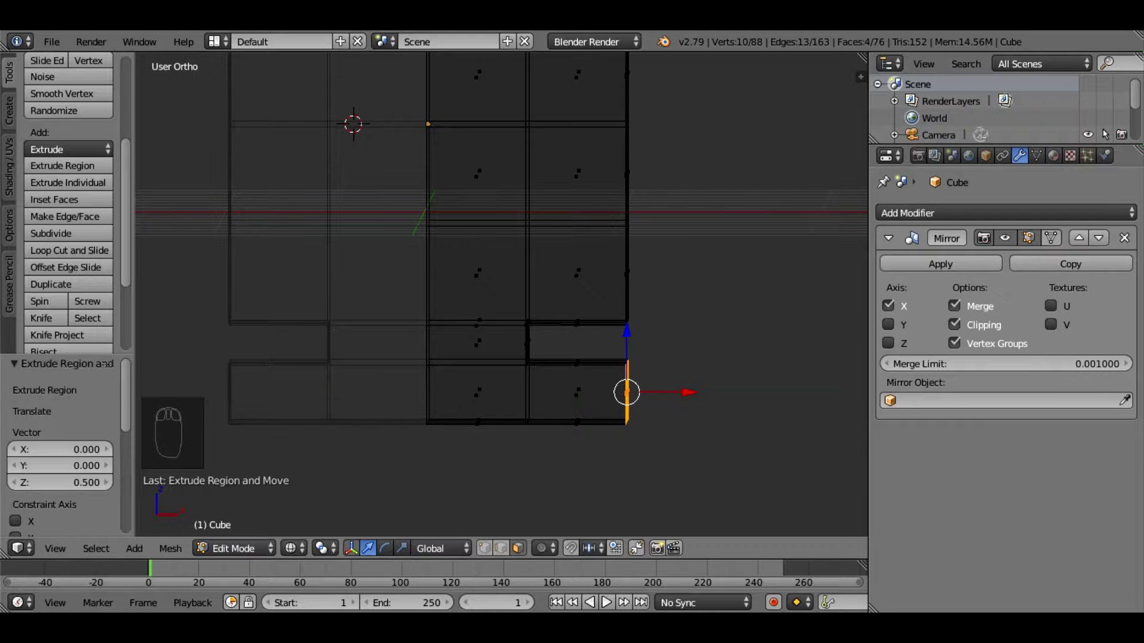
In vertex select mode, select the top row of vertices on the mirror plane and raise it 0.5 along Z.
middle_click_drag(530, 280, 398, 299)
middle_click_drag(426, 184, 548, 181)
scroll(500, 291, "down", 4)
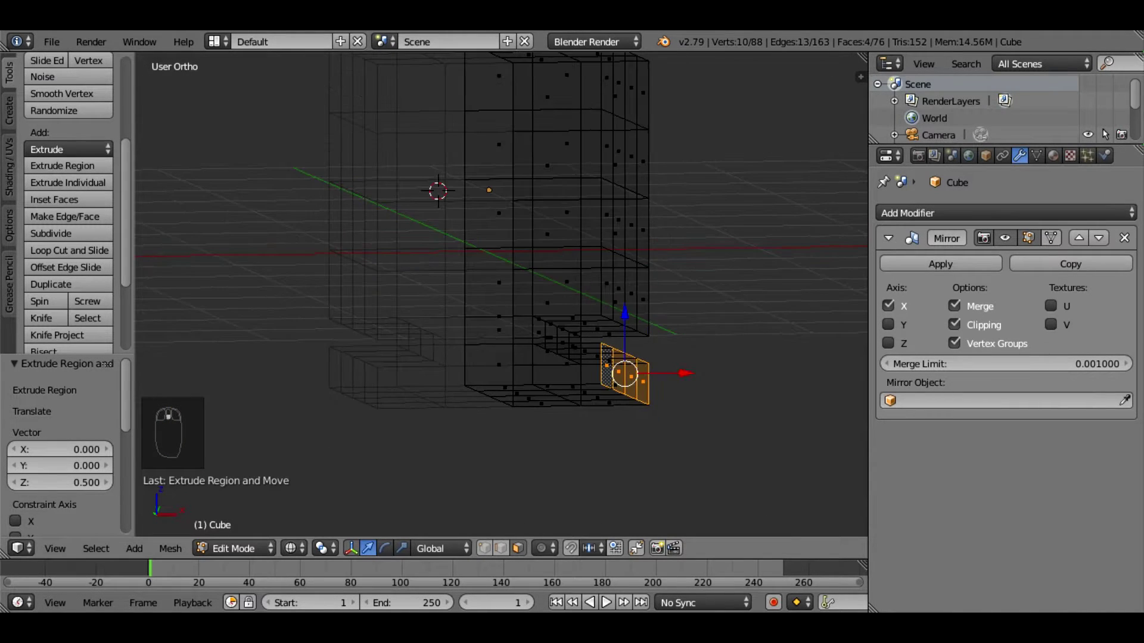
key("KP_1")
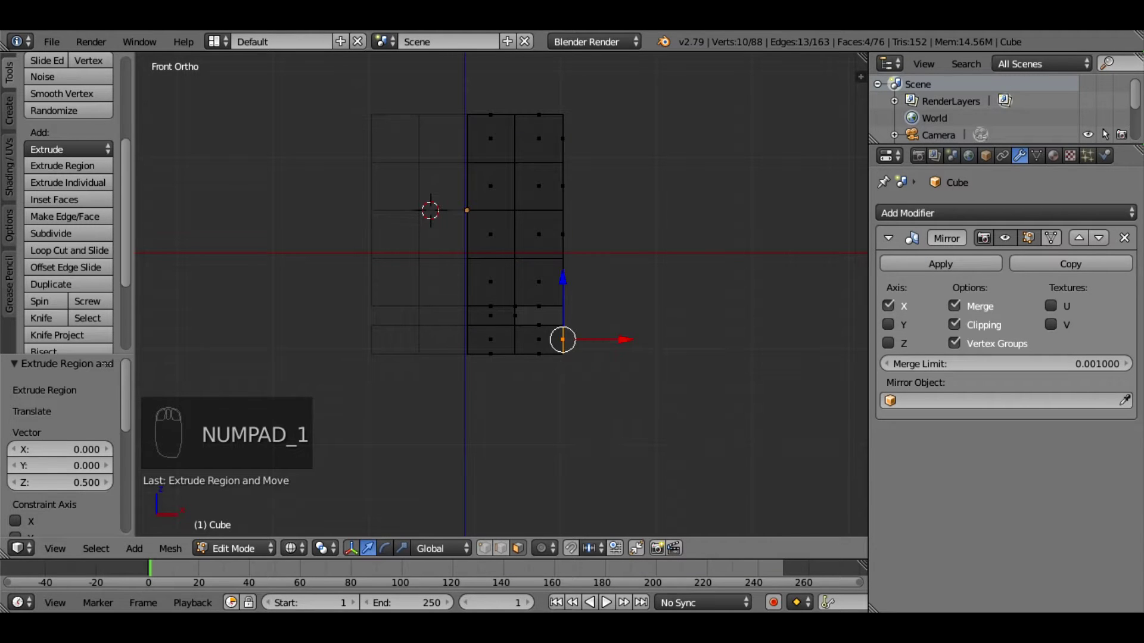
middle_click_drag(528, 240, 520, 397, "shift")
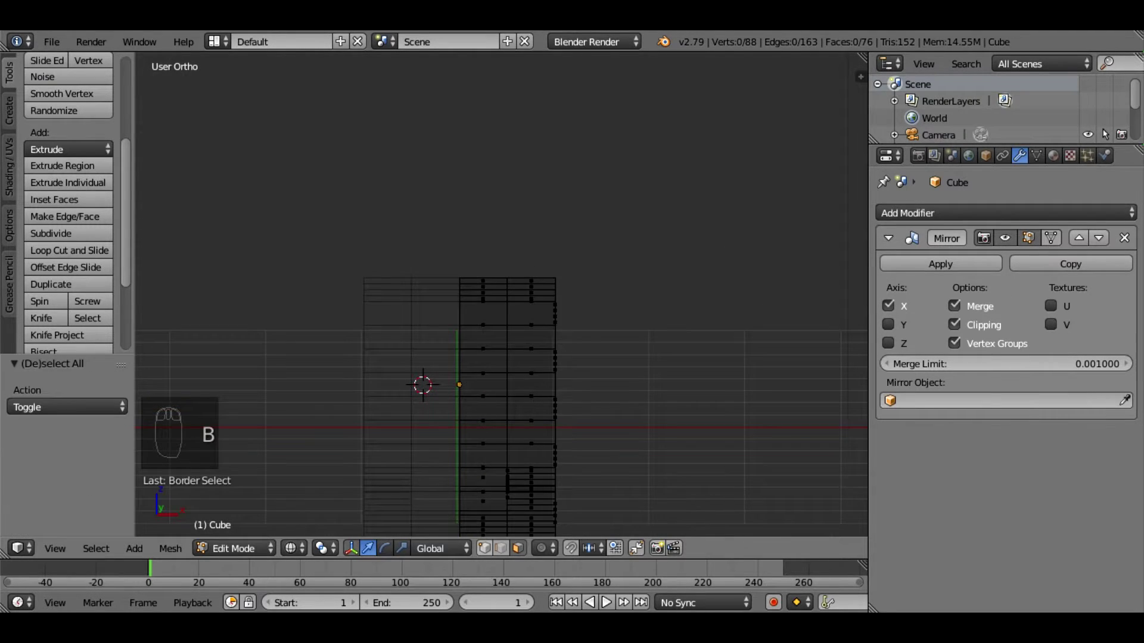
left_click(485, 548)
key("b")
left_click_drag(444, 246, 476, 316)
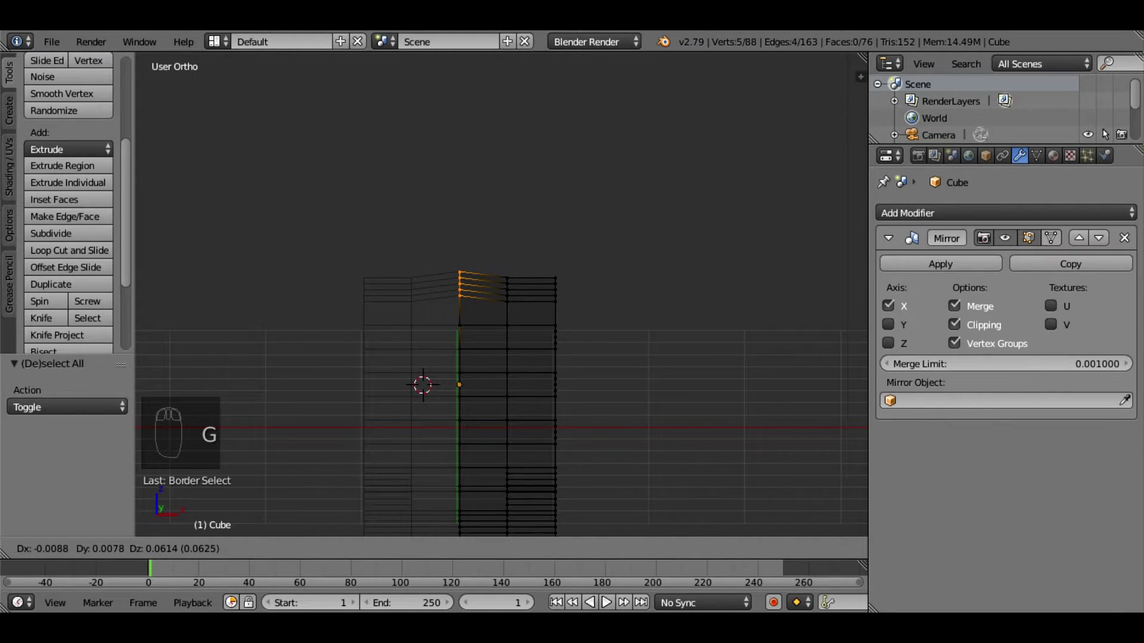
type("z")
type(".")
type("5")
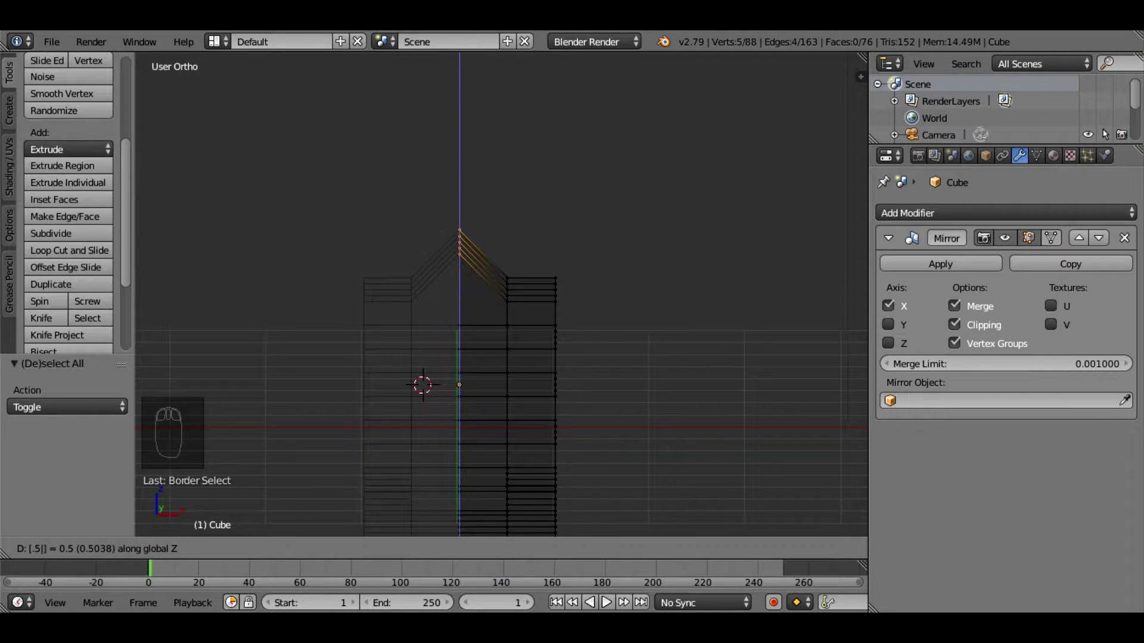
left_click(459, 242)
Select the outer side vertices one row above the main block's bottom edge and move them 0.2 outward along X.
mouse_move(525, 251)
middle_mouse_down()
mouse_move(486, 271)
mouse_move(441, 330)
mouse_move(322, 333)
mouse_move(527, 249)
middle_mouse_up()
middle_click_drag(399, 301, 405, 299)
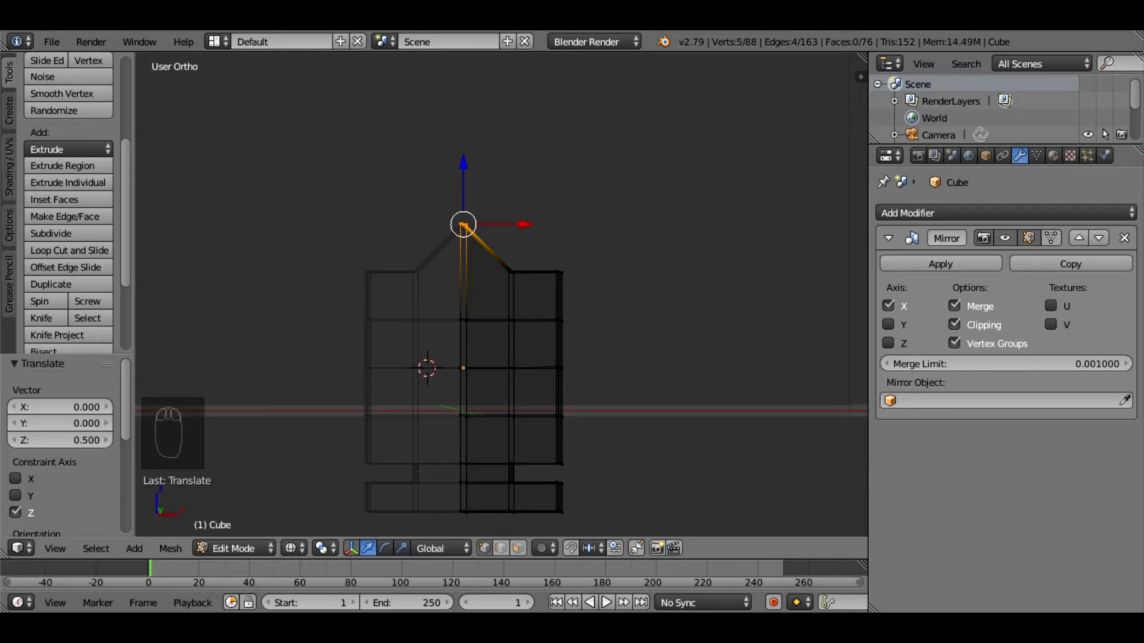
key("a")
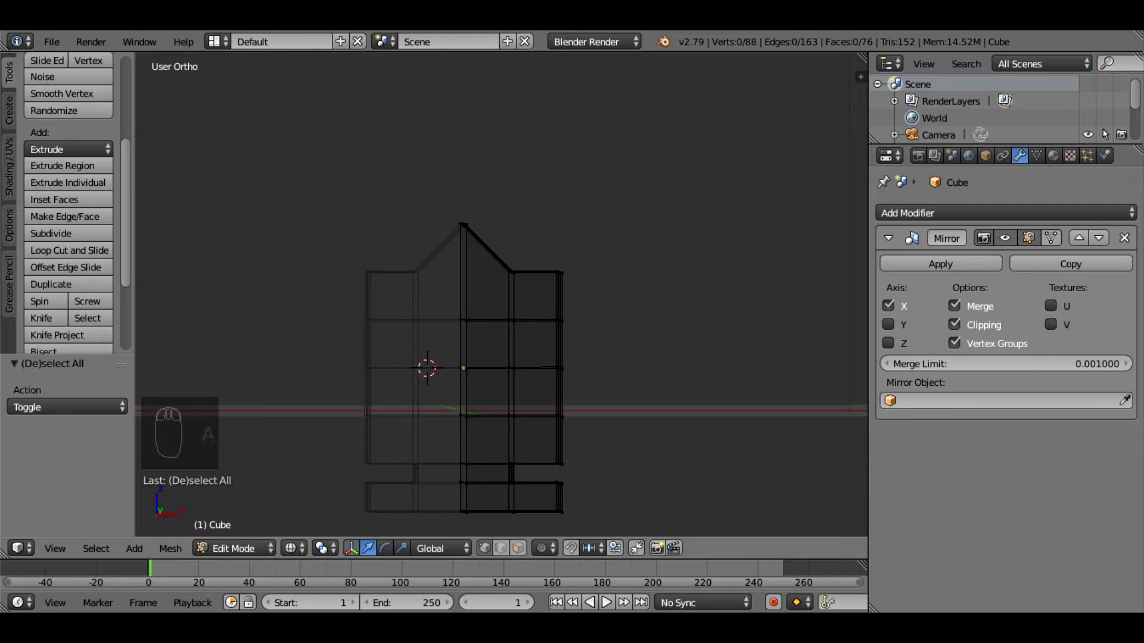
key("b")
left_click_drag(545, 400, 575, 431)
mouse_move(576, 431)
middle_mouse_down()
mouse_move(411, 438)
mouse_move(572, 428)
middle_mouse_up()
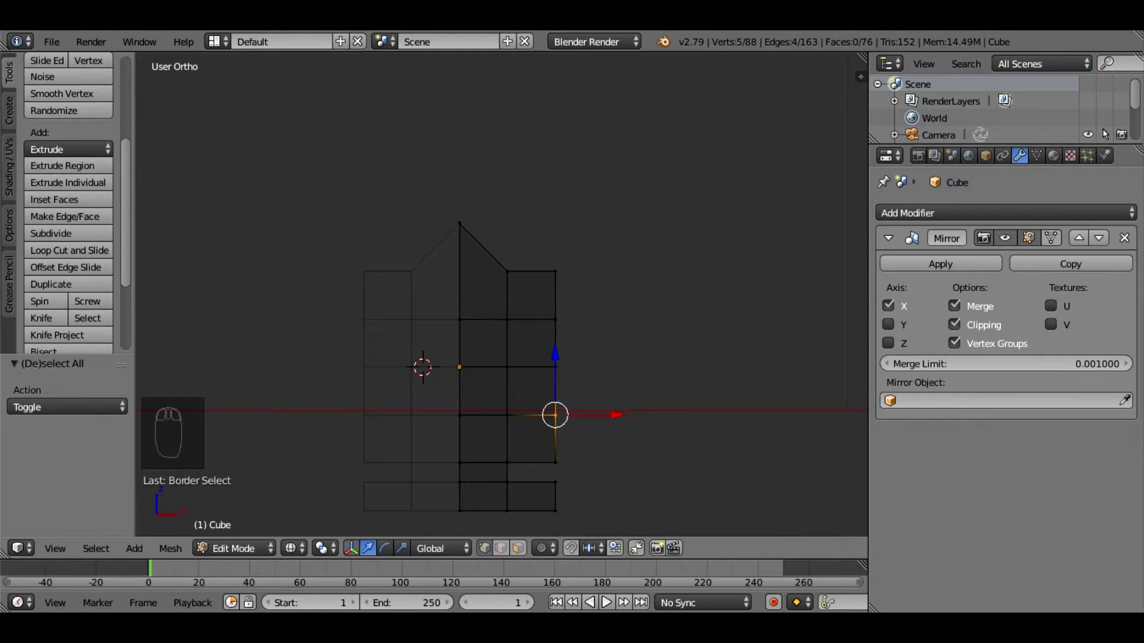
type("g.2")
left_click(574, 415)
Select the outer side vertices at the block's mid-height and move them 0.5 outward along X.
mouse_move(574, 415)
middle_mouse_down()
mouse_move(632, 388)
mouse_move(575, 415)
middle_mouse_up()
key("a")
key("b")
left_click_drag(587, 380, 536, 353)
mouse_move(536, 353)
middle_mouse_down()
mouse_move(438, 365)
mouse_move(533, 352)
middle_mouse_up()
type("g.5")
left_click(533, 353)
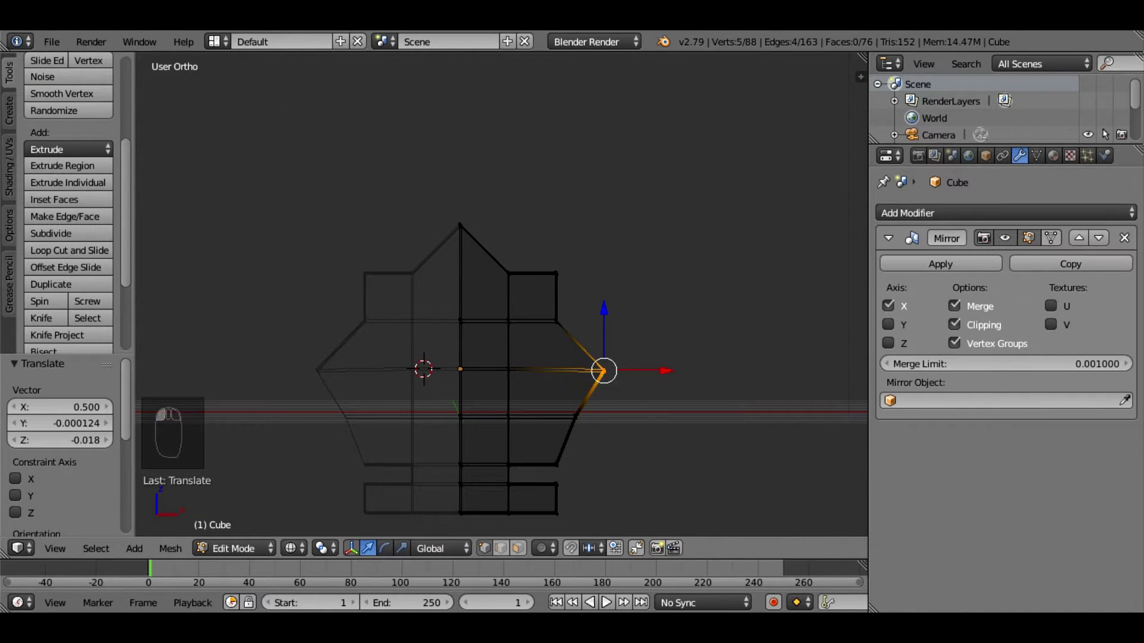
Select the outer side vertices one row below the block's top edge and move them 1 outward along X.
key("a")
key("b")
left_click_drag(577, 334, 549, 306)
middle_click_drag(549, 306, 501, 317)
middle_click_drag(596, 393, 581, 352)
type("g1")
left_click(587, 358)
key("KP_1")
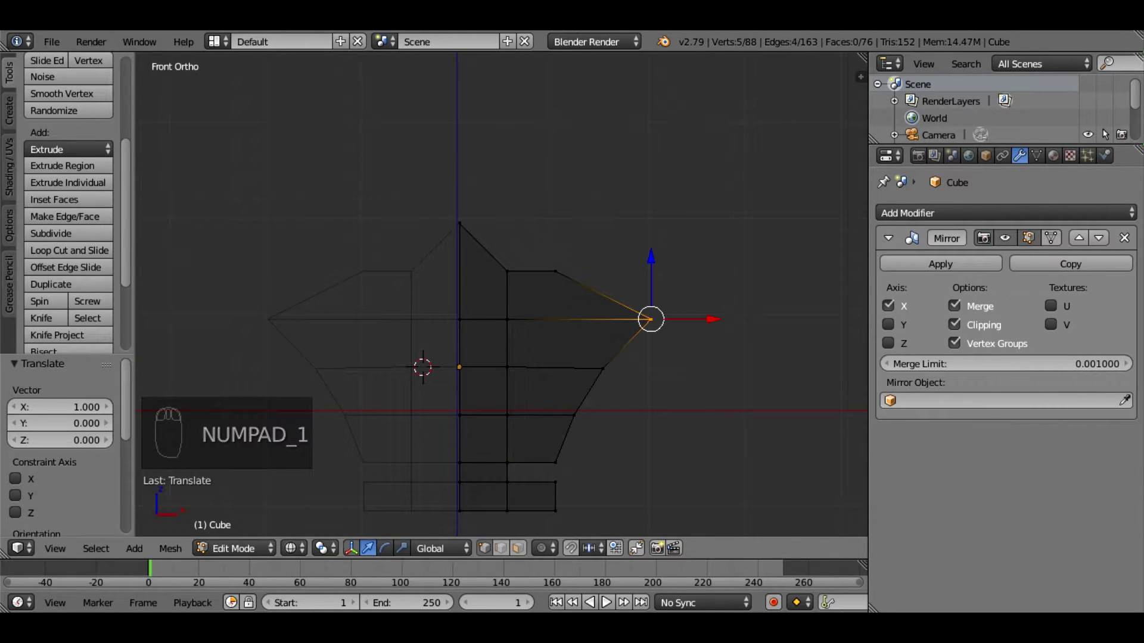
Add a horizontal edge loop just below the guard's widest row and scale it inward to about 0.65.
key("a")
key("ctrl+r")
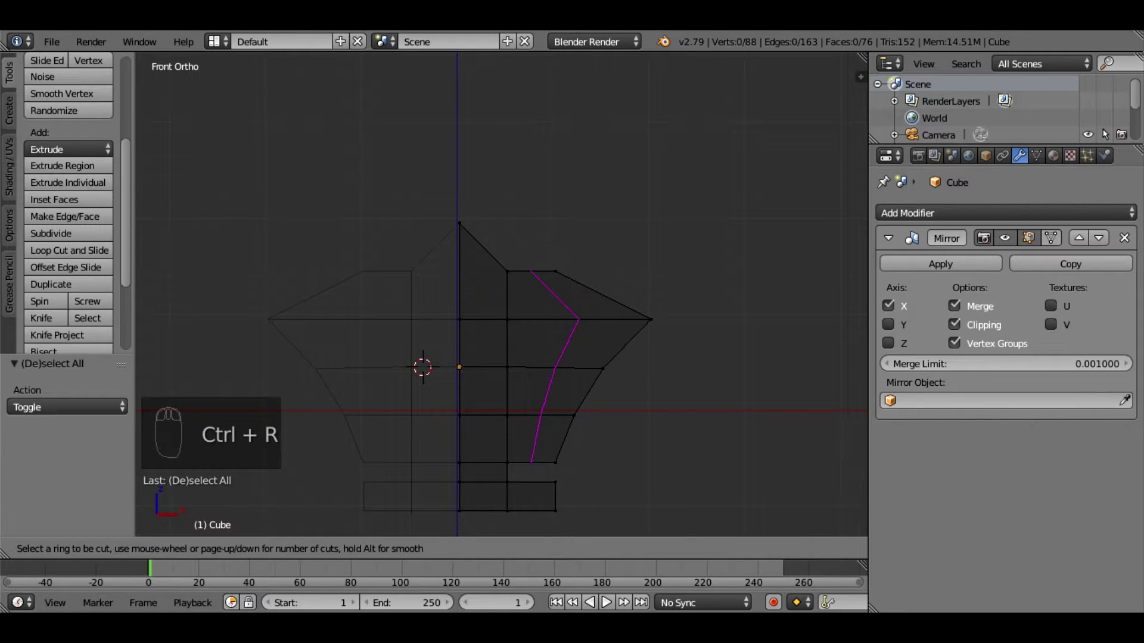
left_click(512, 343)
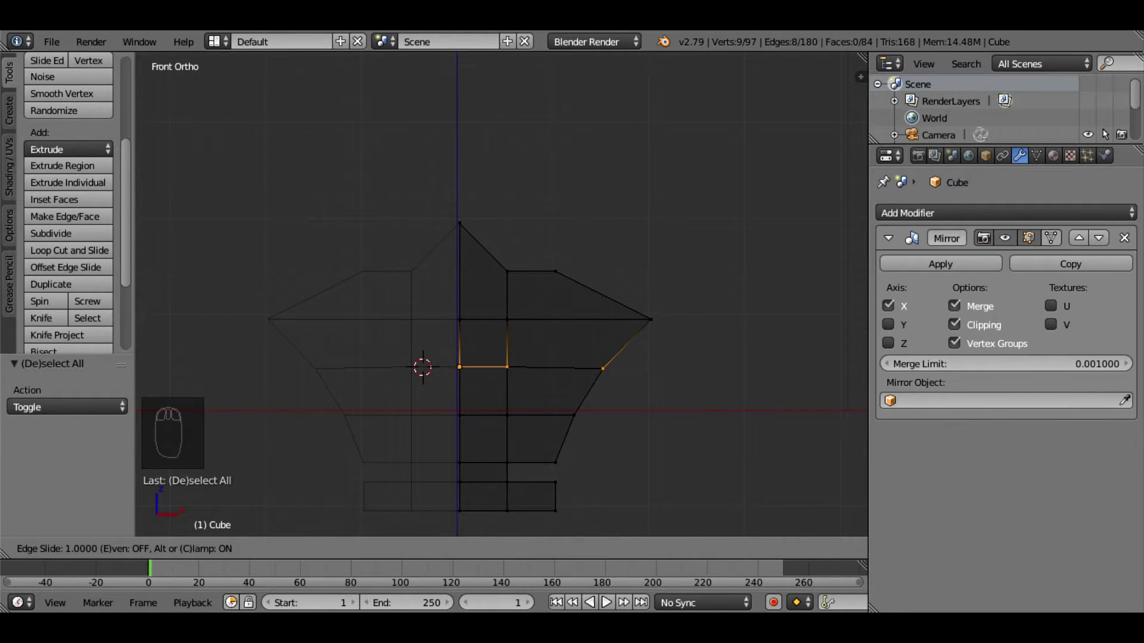
left_click(567, 332)
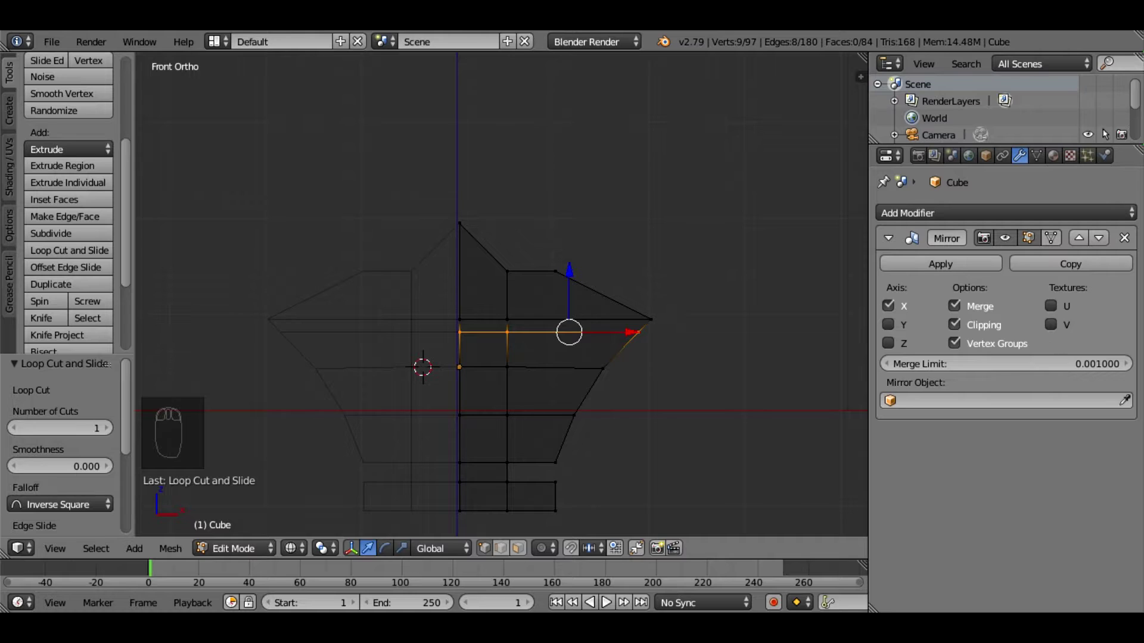
key("s")
left_click(518, 323)
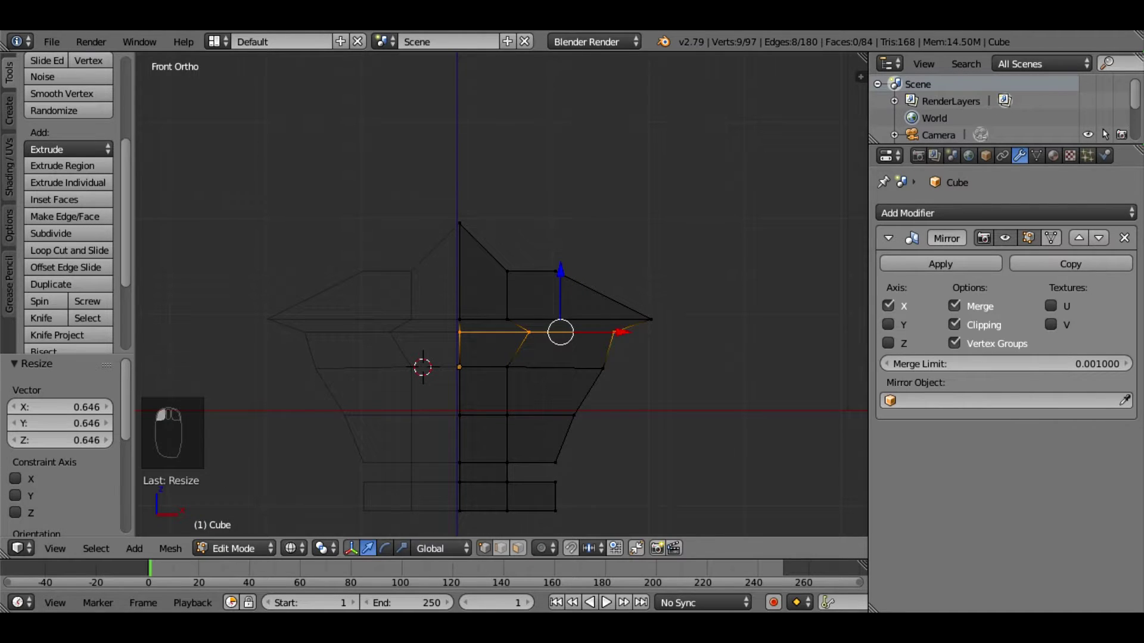
Add another edge loop midway between the new groove and the row below, scale it up about 1.34 and raise it about 0.05.
key("a")
key("ctrl+r")
left_click(513, 347)
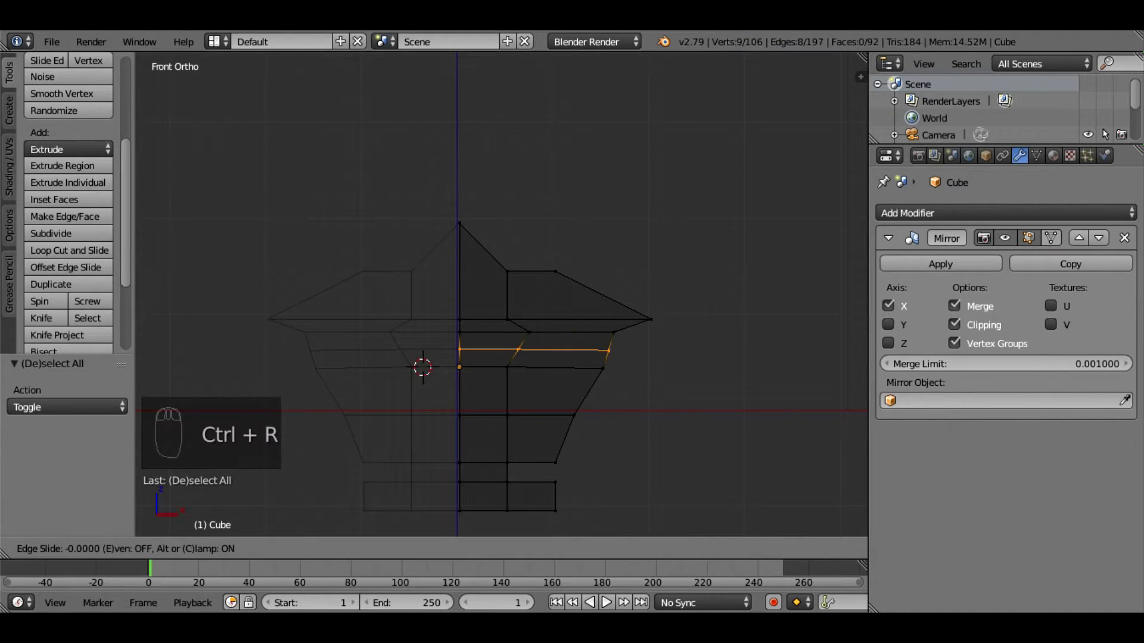
left_click(513, 348)
key("s")
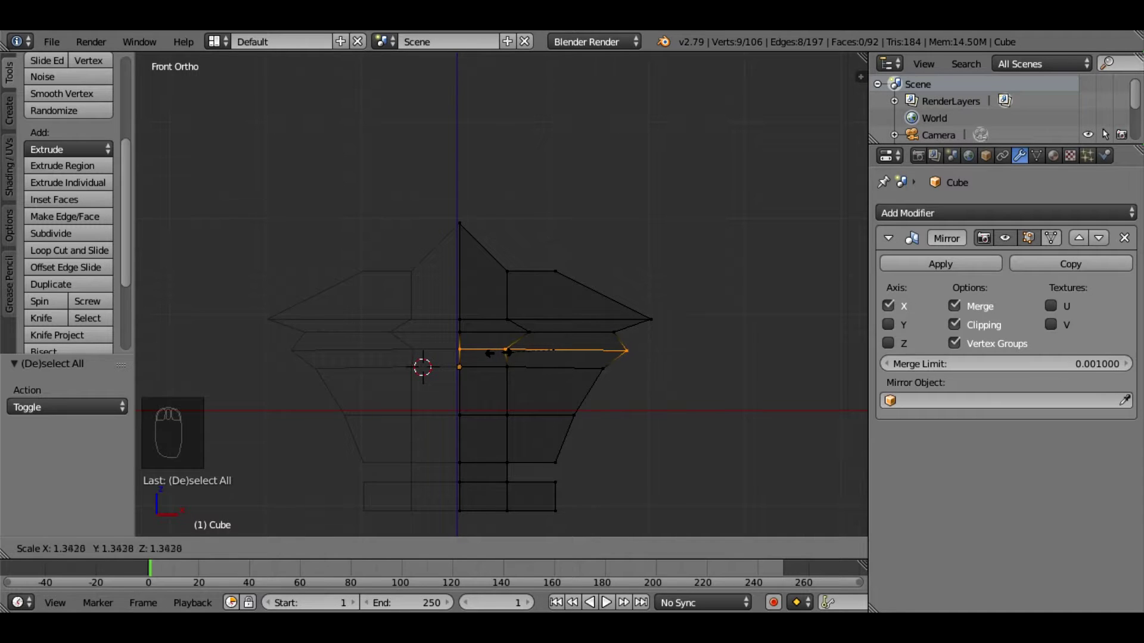
left_click(518, 349)
key("g")
left_click(518, 344)
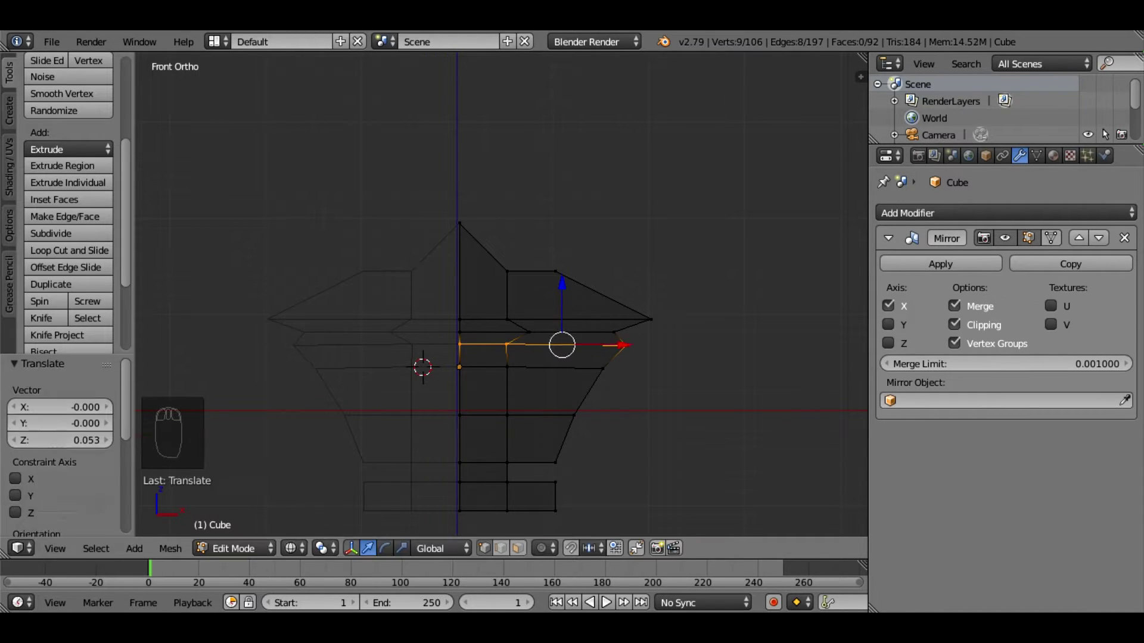
key("a")
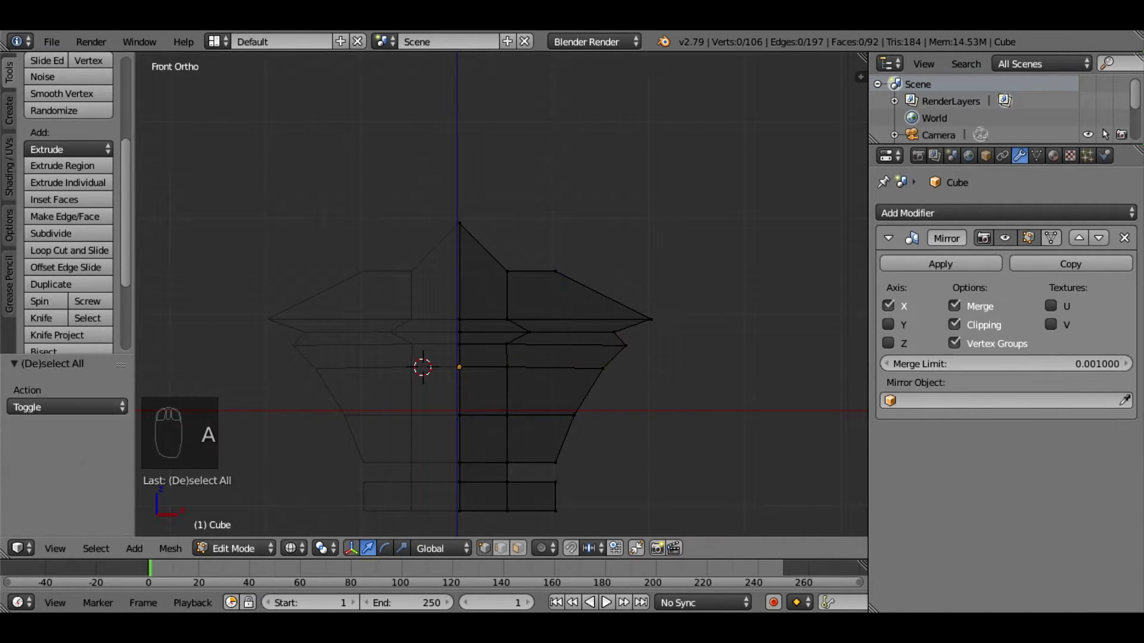
In face select mode, select the front and back top faces beside the central peak and extrude them about 0.89 upward.
middle_click_drag(518, 334, 472, 377)
left_click(518, 548)
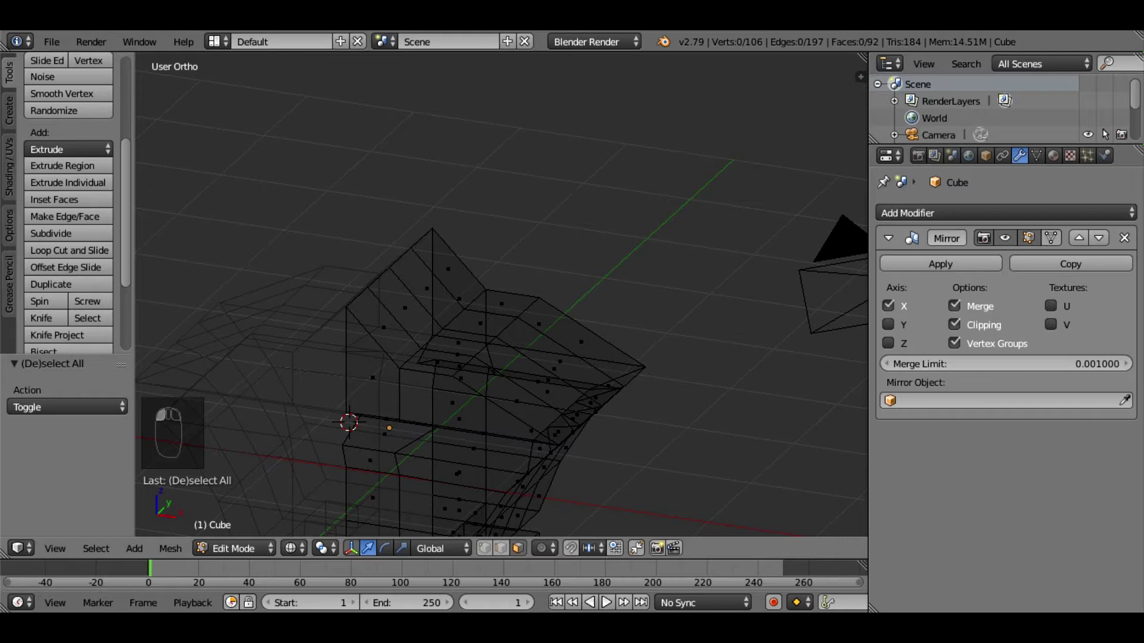
right_click(459, 366)
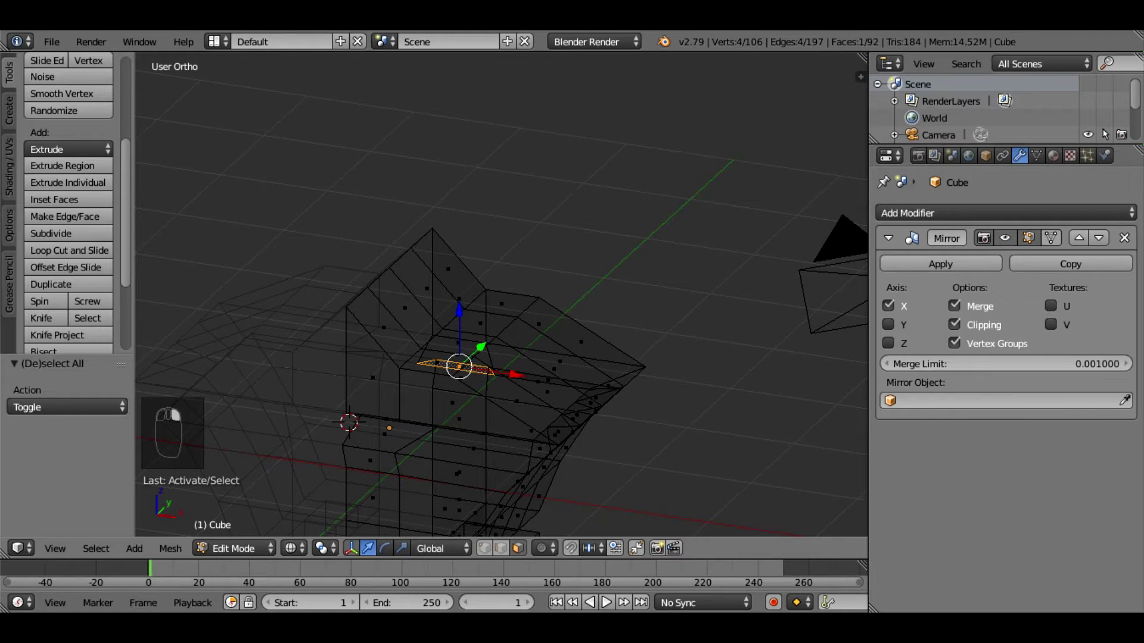
right_click(437, 362)
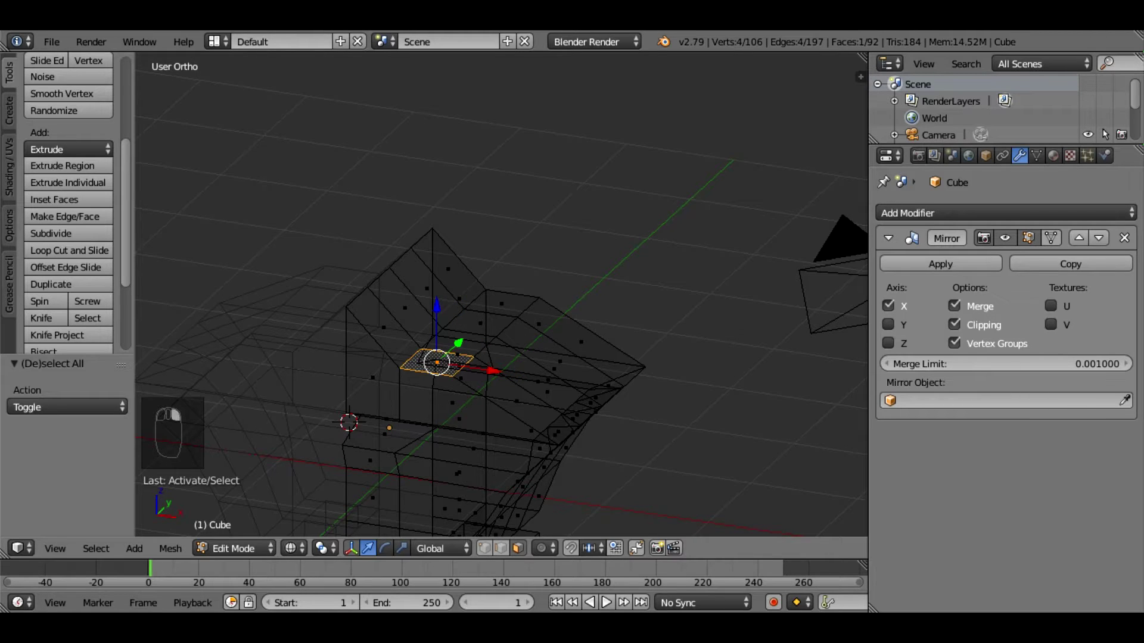
right_click(502, 304, "shift")
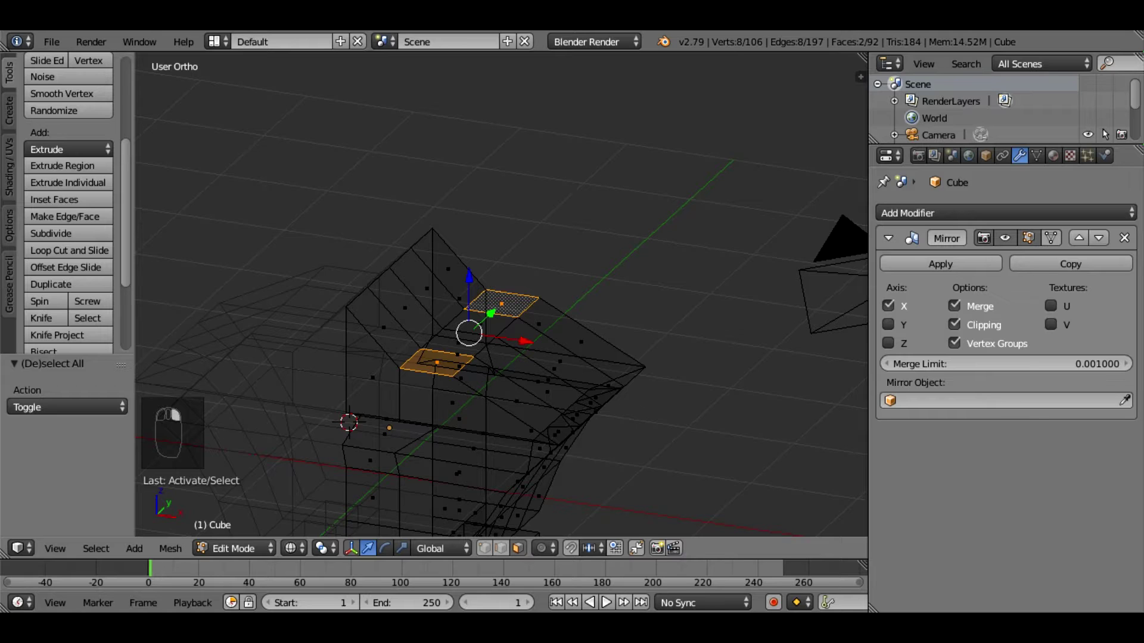
middle_click_drag(501, 305, 535, 256)
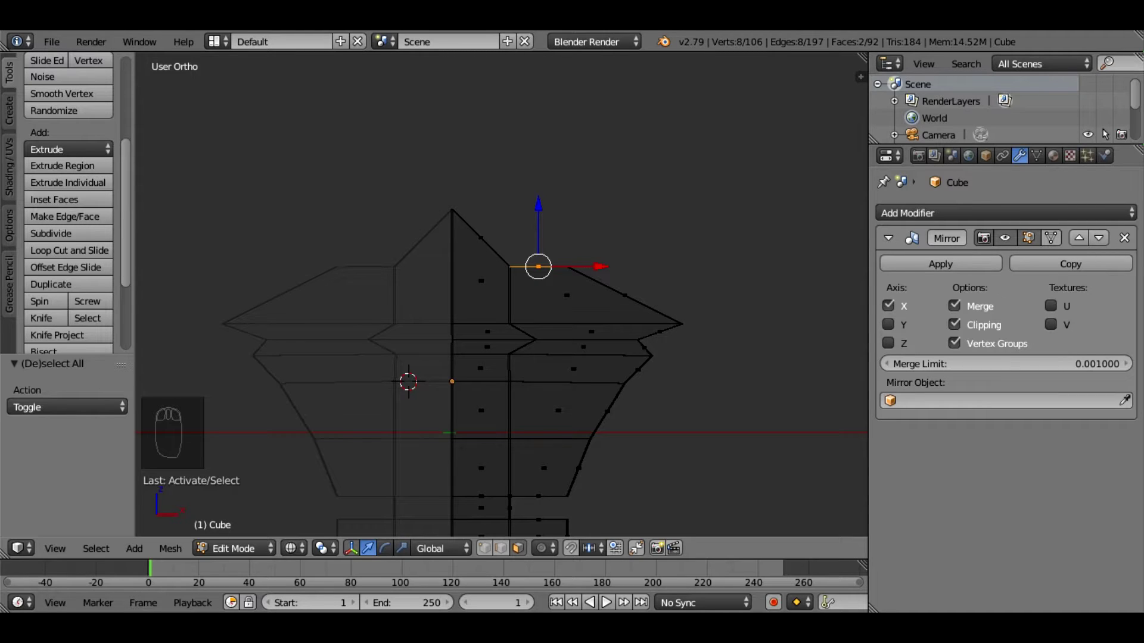
key("e")
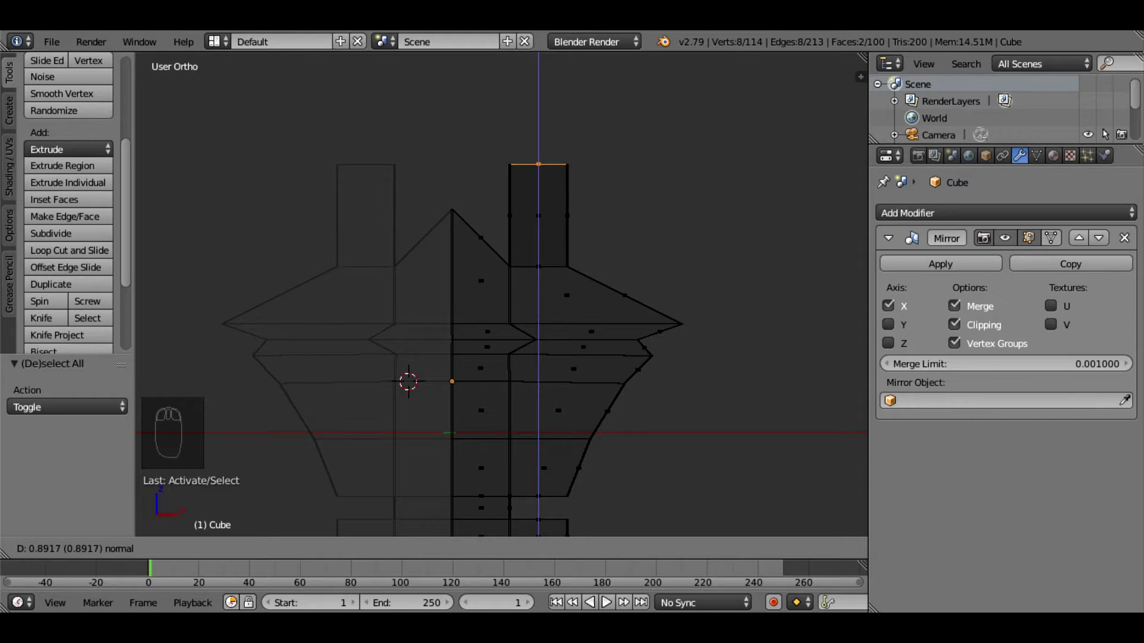
left_click(538, 164)
Extrude the two prong tops about 0.54 further up and shift them outward along X by about 0.18 plus another 0.125.
middle_click_drag(538, 179, 338, 187)
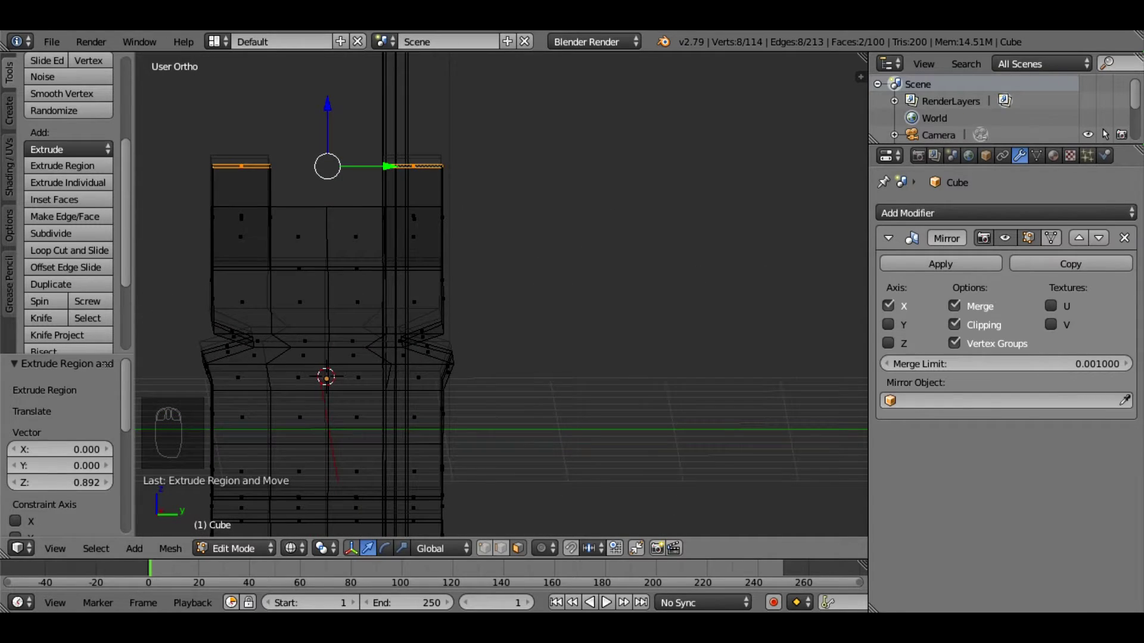
middle_click_drag(500, 298, 378, 249)
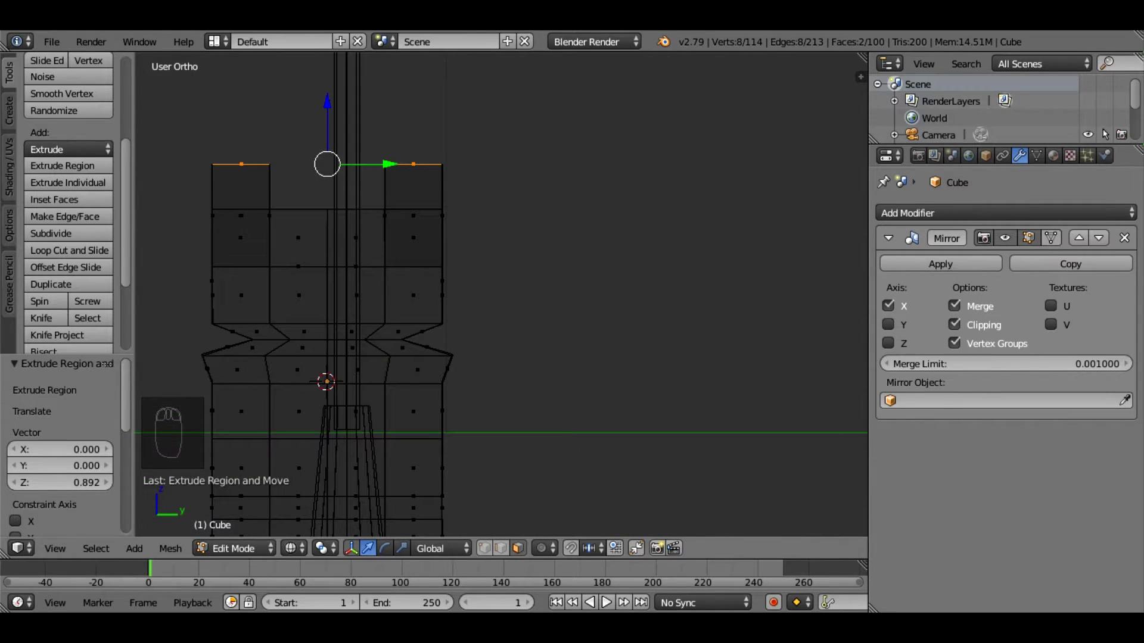
middle_click_drag(441, 298, 494, 287)
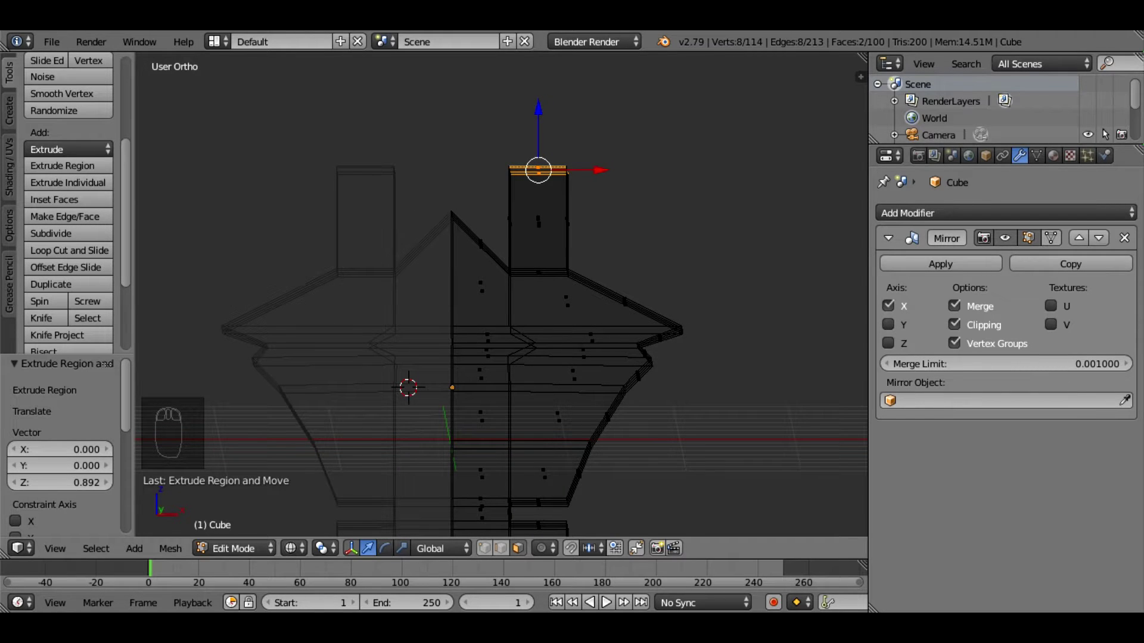
key("e")
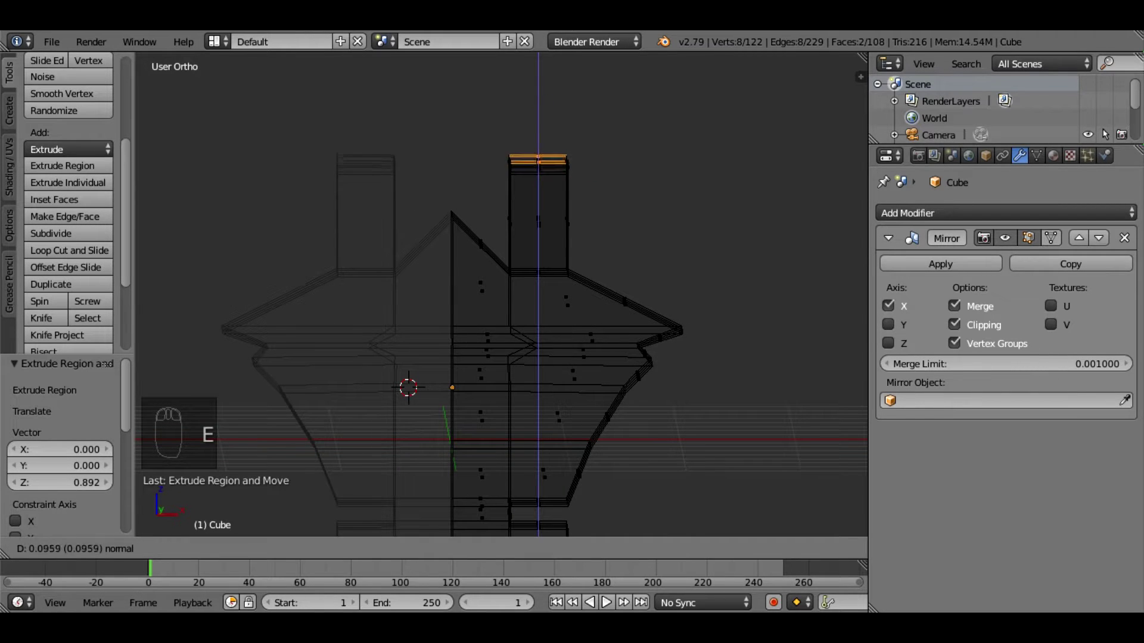
left_click(538, 109)
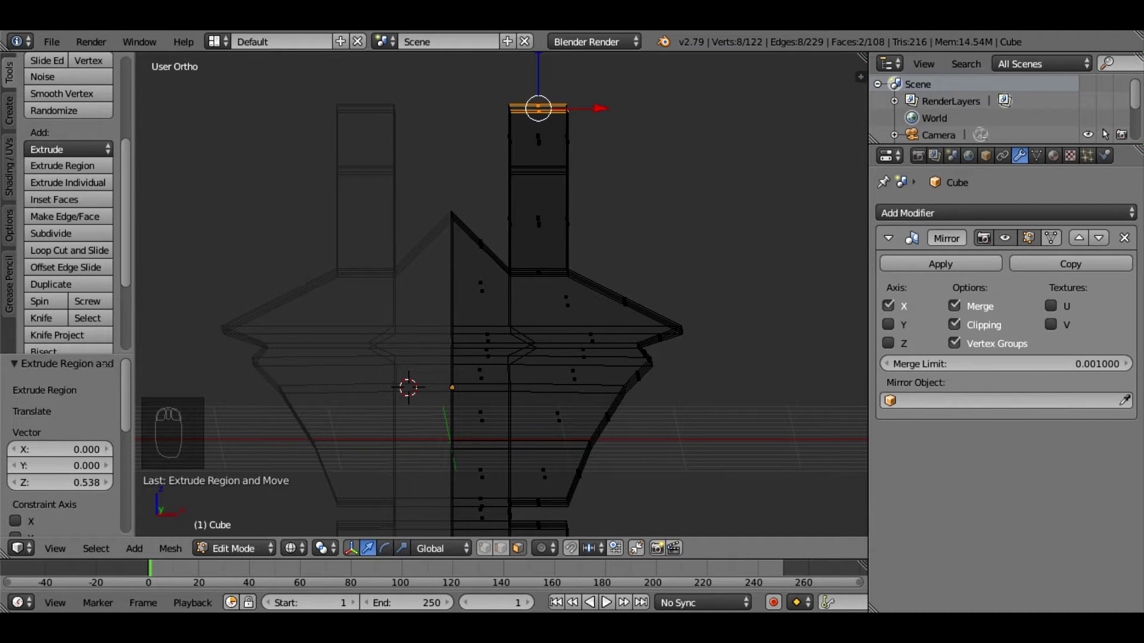
key("g")
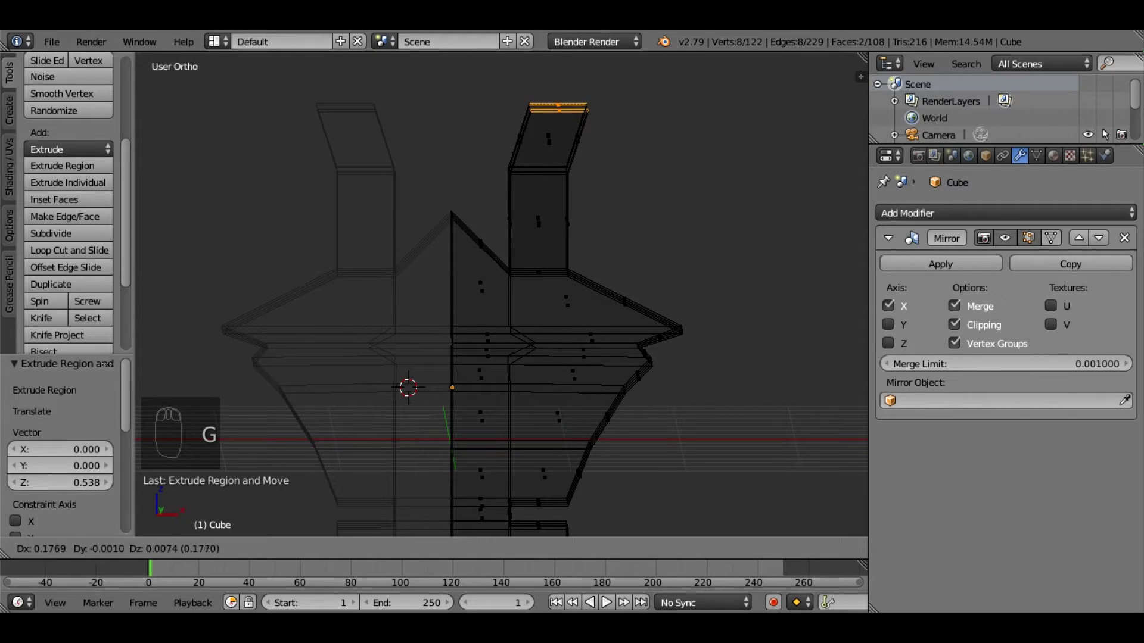
left_click(558, 106)
left_click(559, 106)
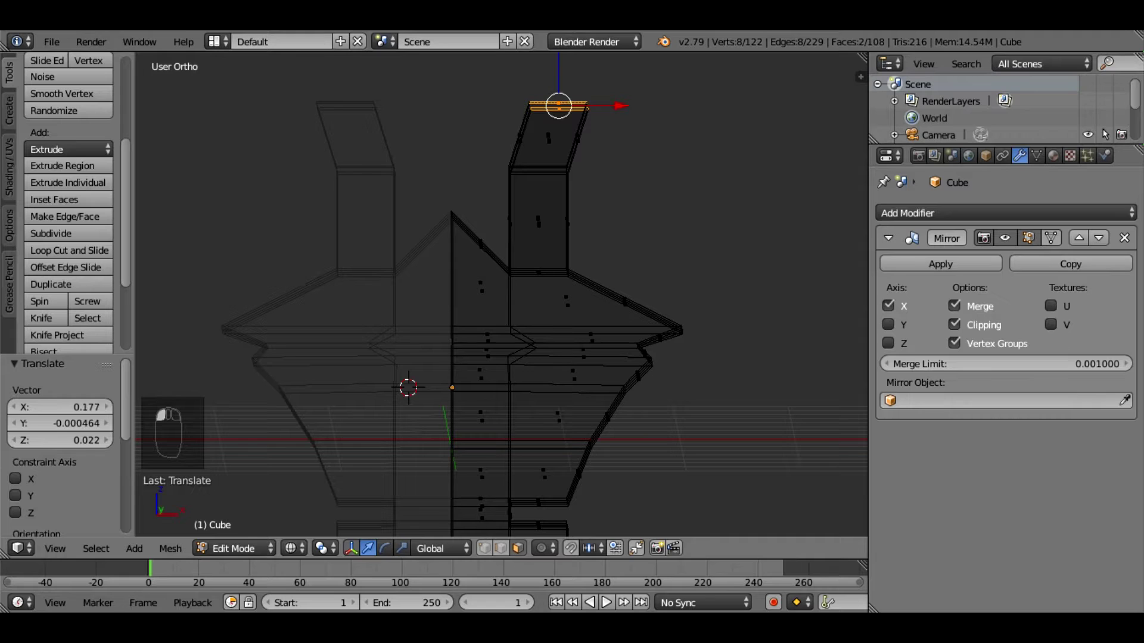
key("KP_3")
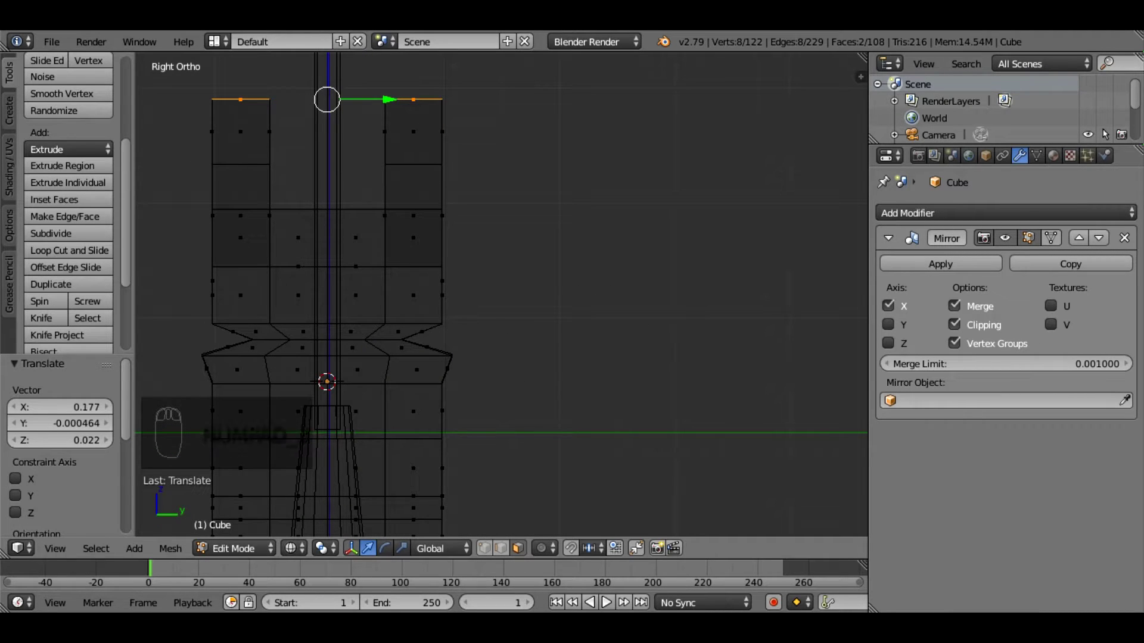
key("KP_1")
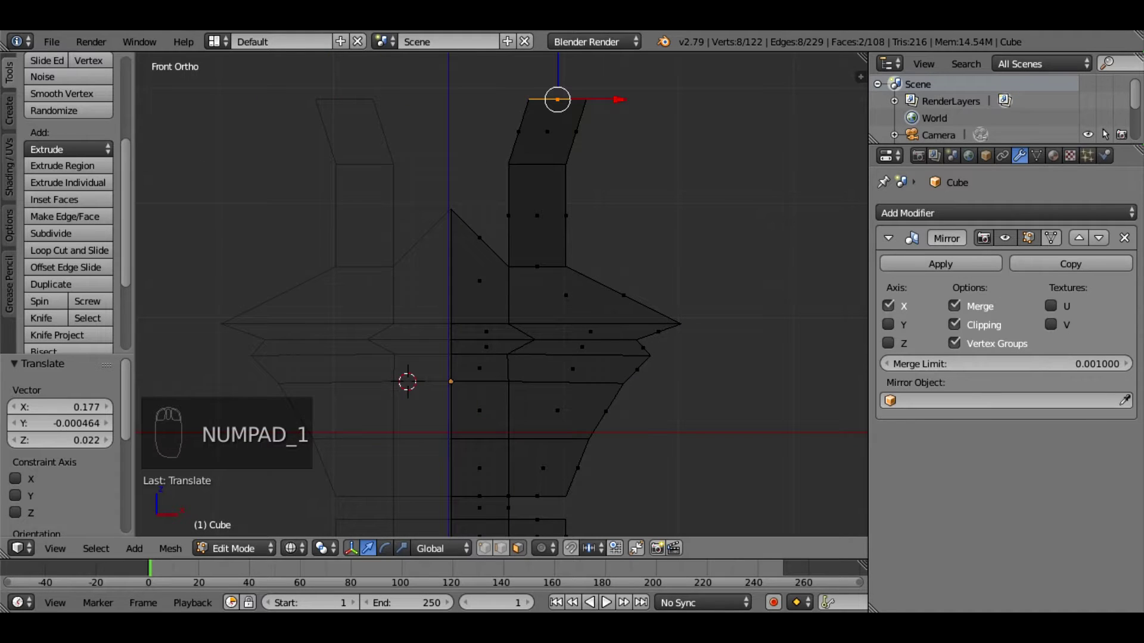
left_click_drag(620, 99, 634, 99)
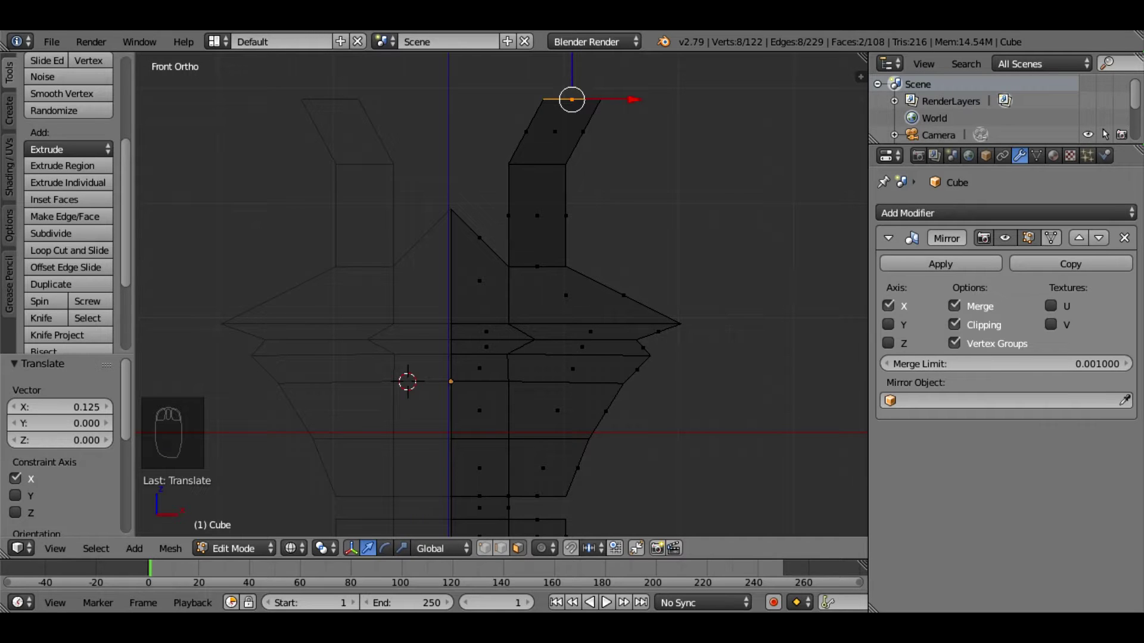
Extrude the prong tops about 0.44 upward again and move them about 0.24 outward along X.
middle_click_drag(554, 197, 520, 419, "shift")
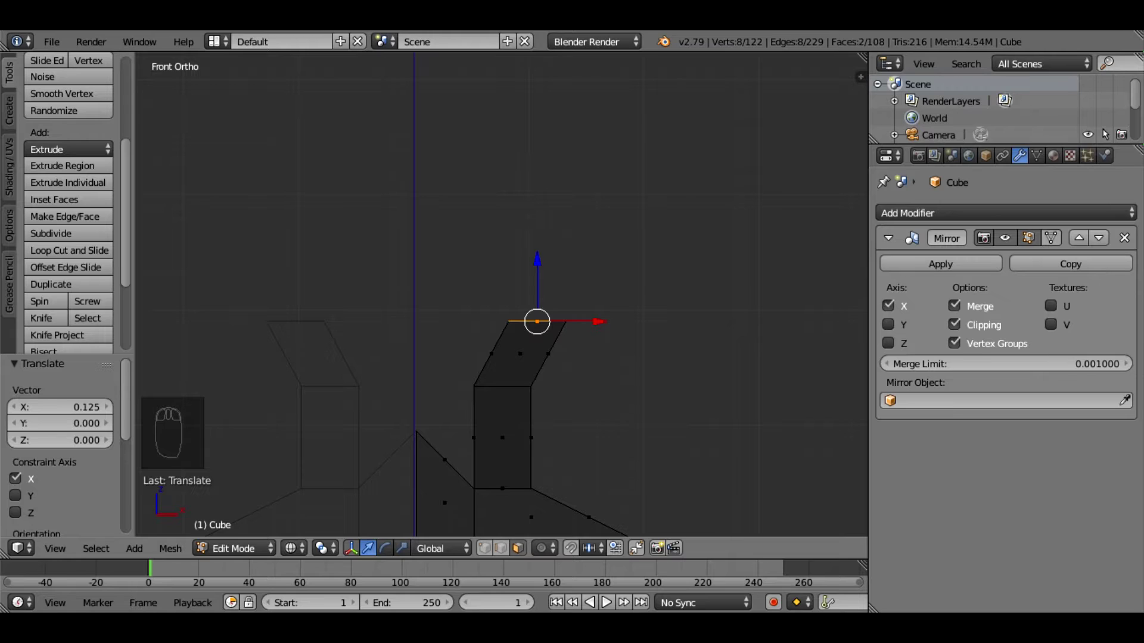
key("e")
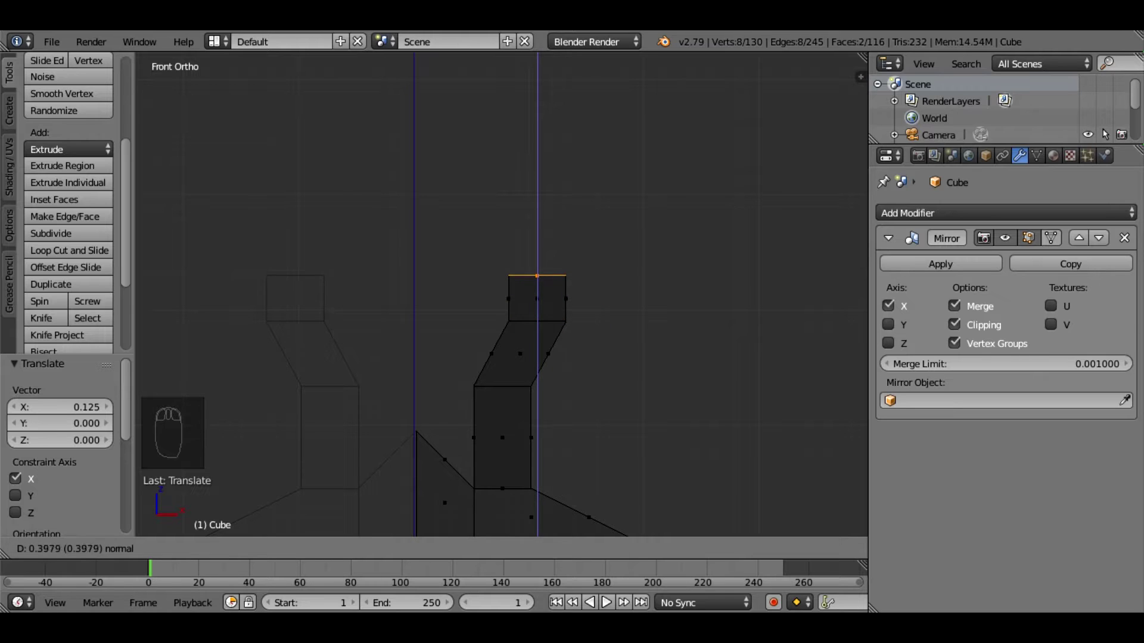
left_click(537, 271)
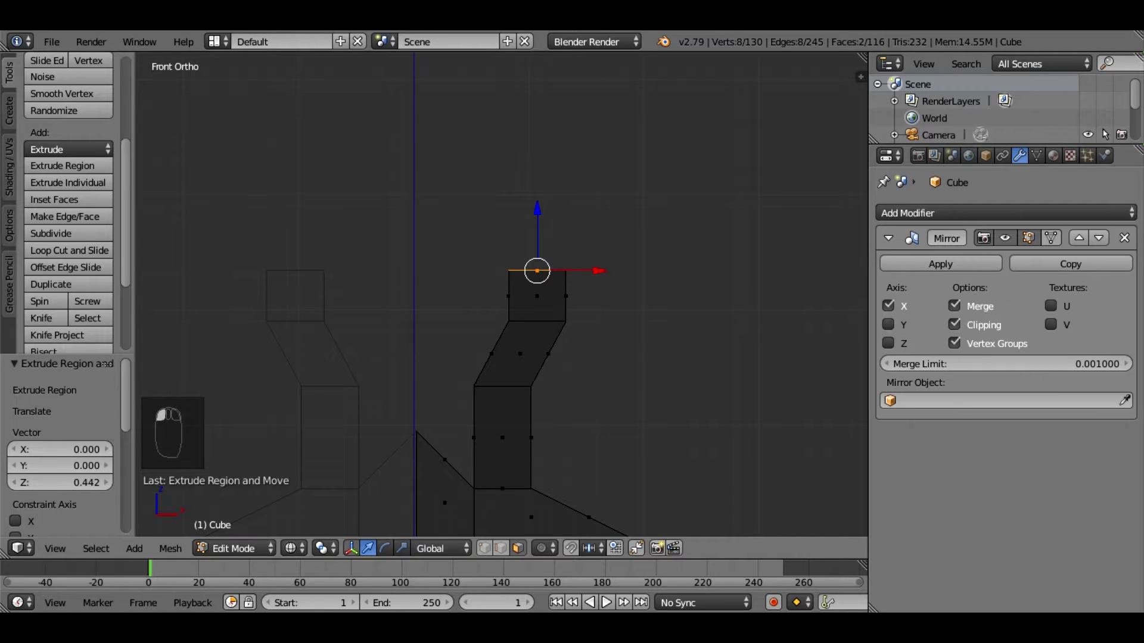
left_click_drag(598, 271, 623, 271)
middle_click_drag(623, 271, 268, 275)
middle_click_drag(524, 275, 494, 277)
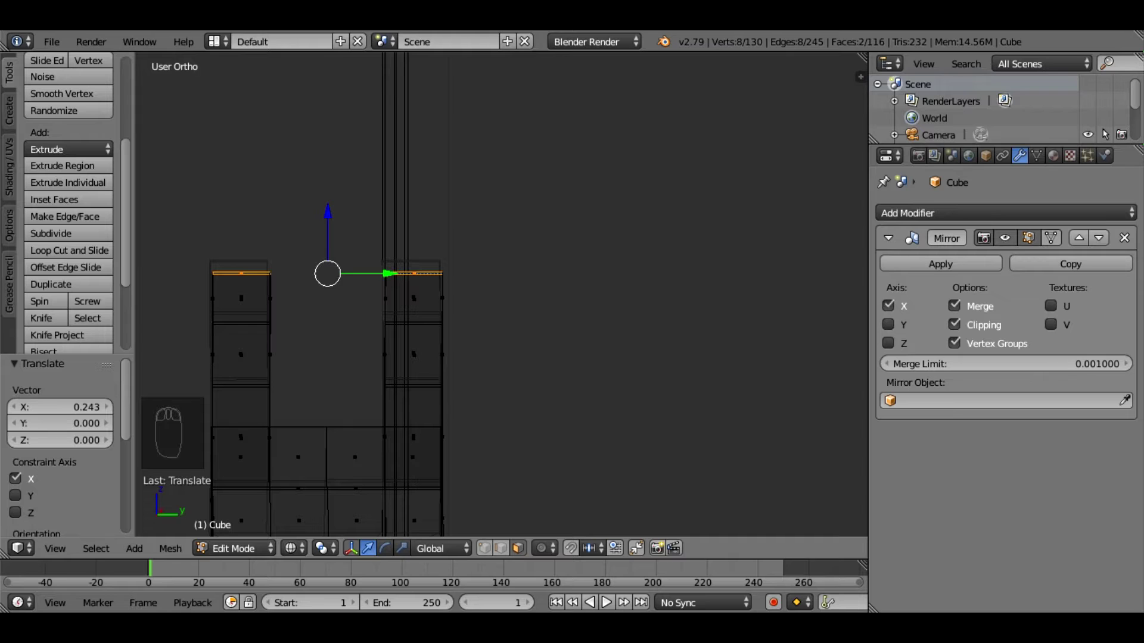
key("KP_1")
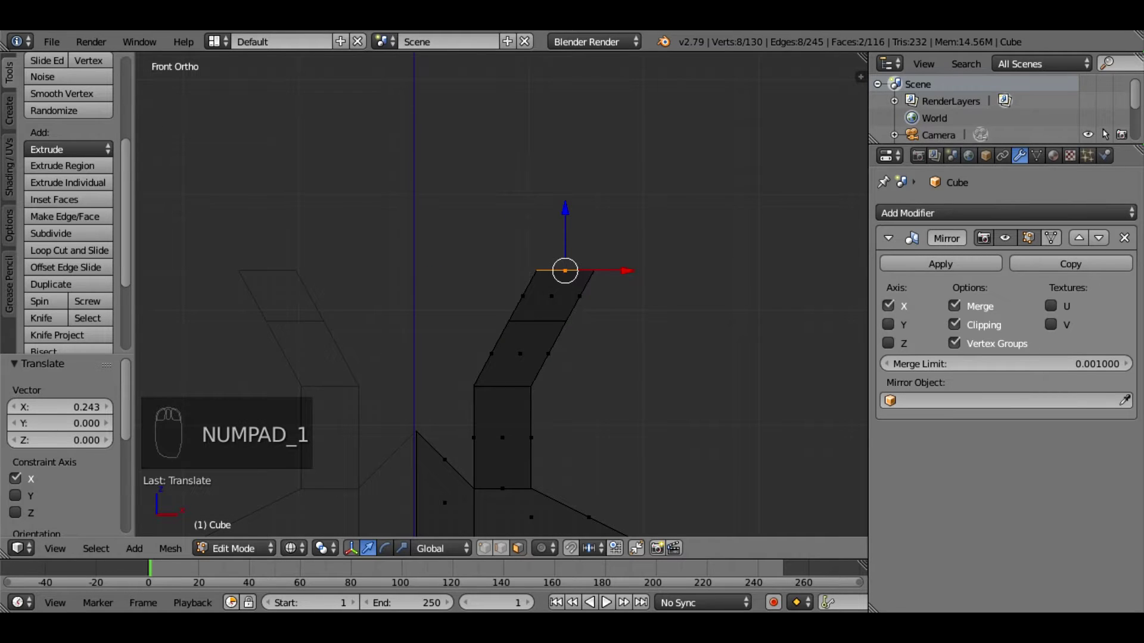
Select the outer side faces of both prongs' topmost segments and extrude them about 0.32 along their normal.
middle_click_drag(623, 271, 488, 276)
key("a")
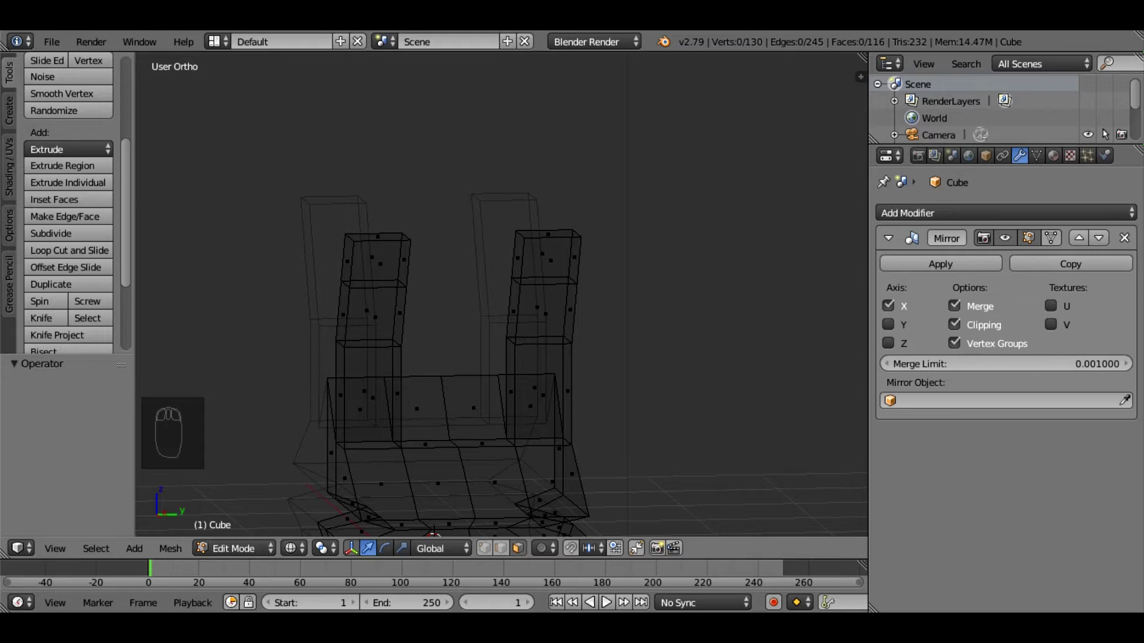
right_click(380, 264)
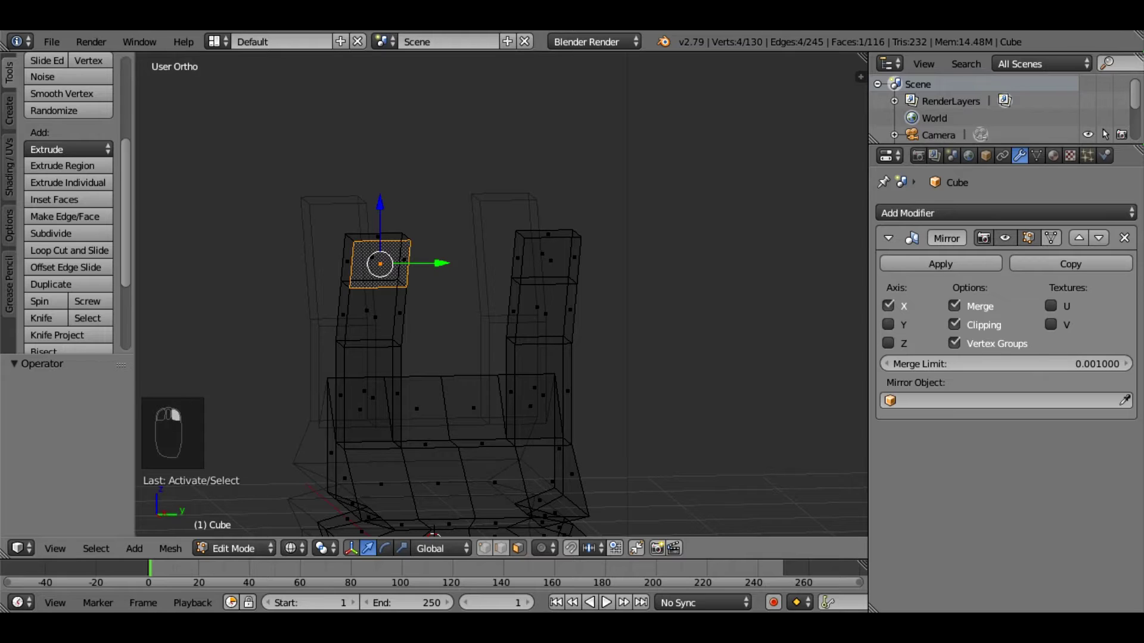
right_click(550, 261, "shift")
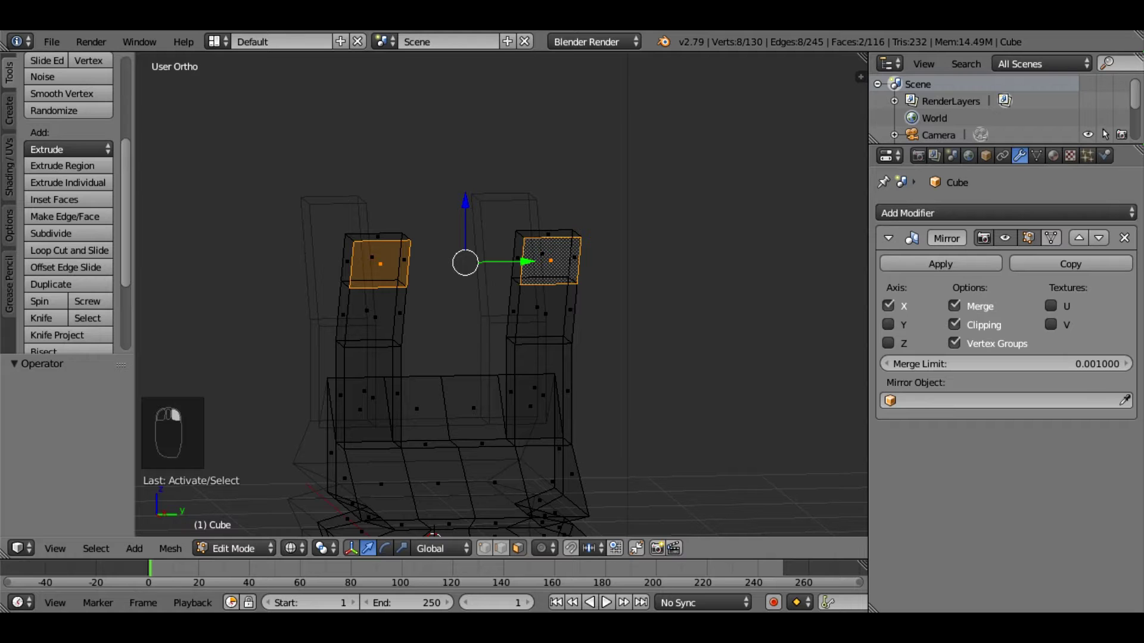
middle_click_drag(550, 262, 657, 266)
middle_click_drag(595, 286, 625, 284)
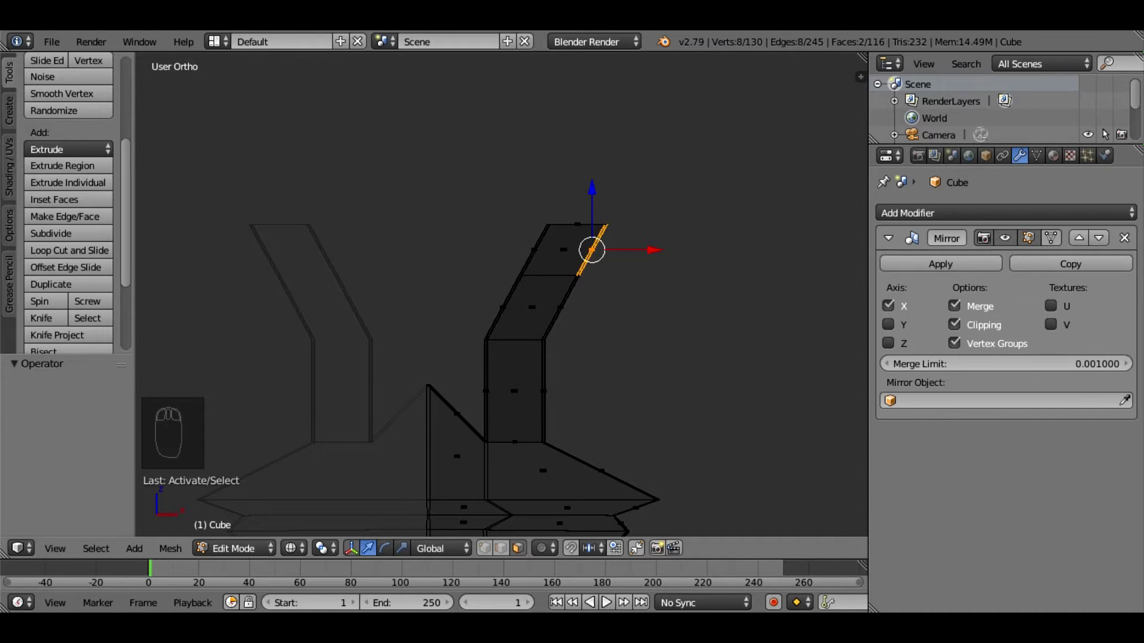
key("e")
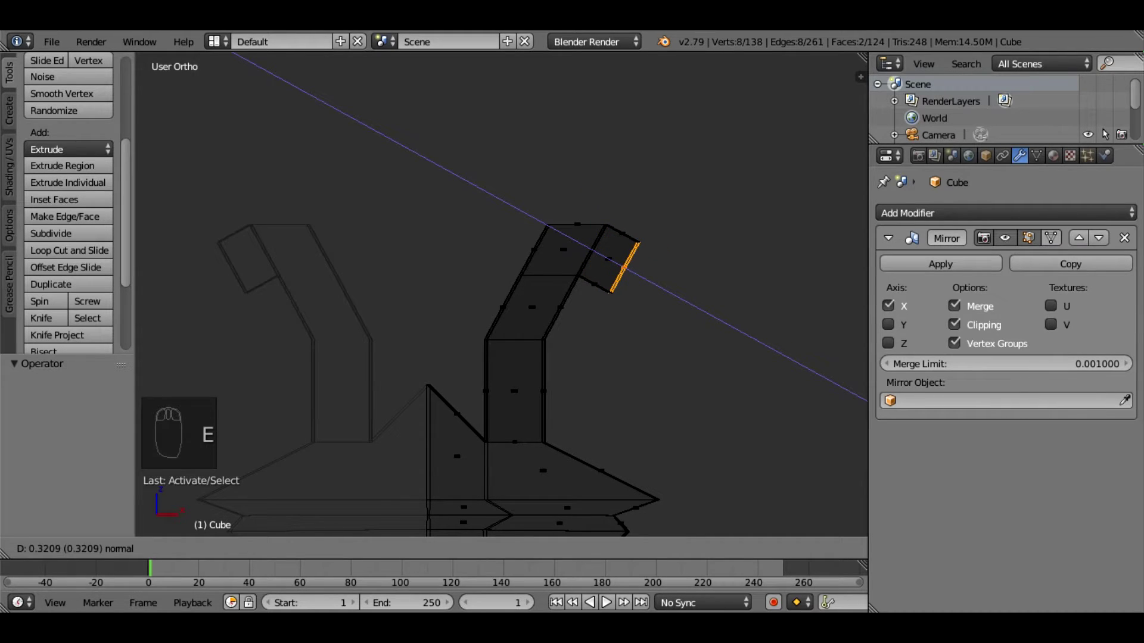
left_click(624, 268)
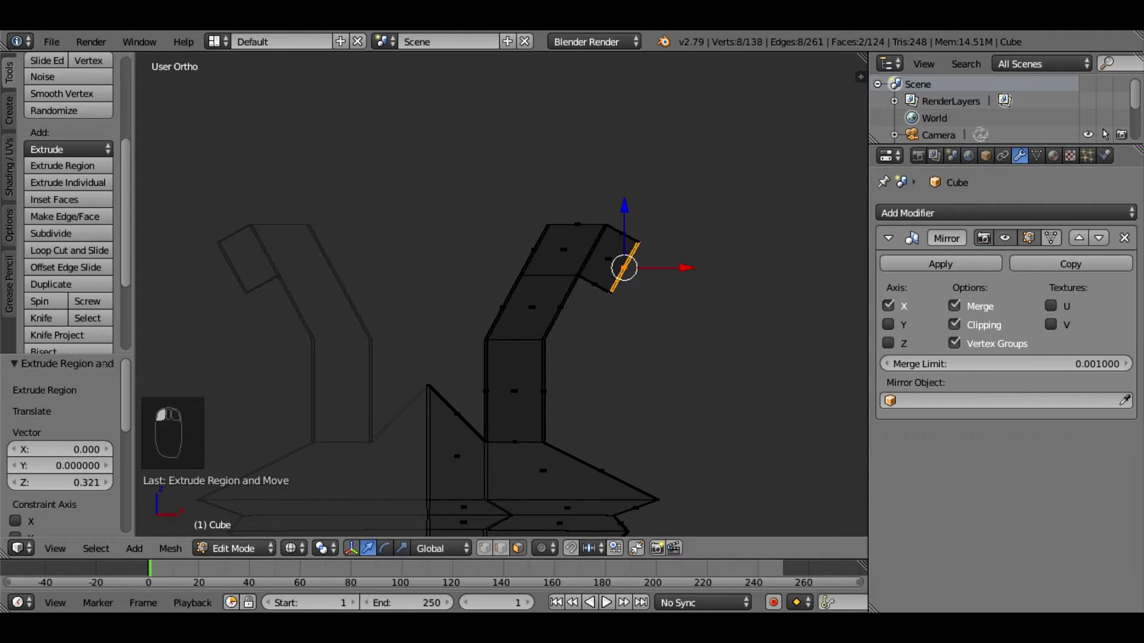
Extrude the end faces of both prong hooks about 0.26 along their normal and scale the new faces down into tips.
middle_click_drag(625, 268, 505, 262)
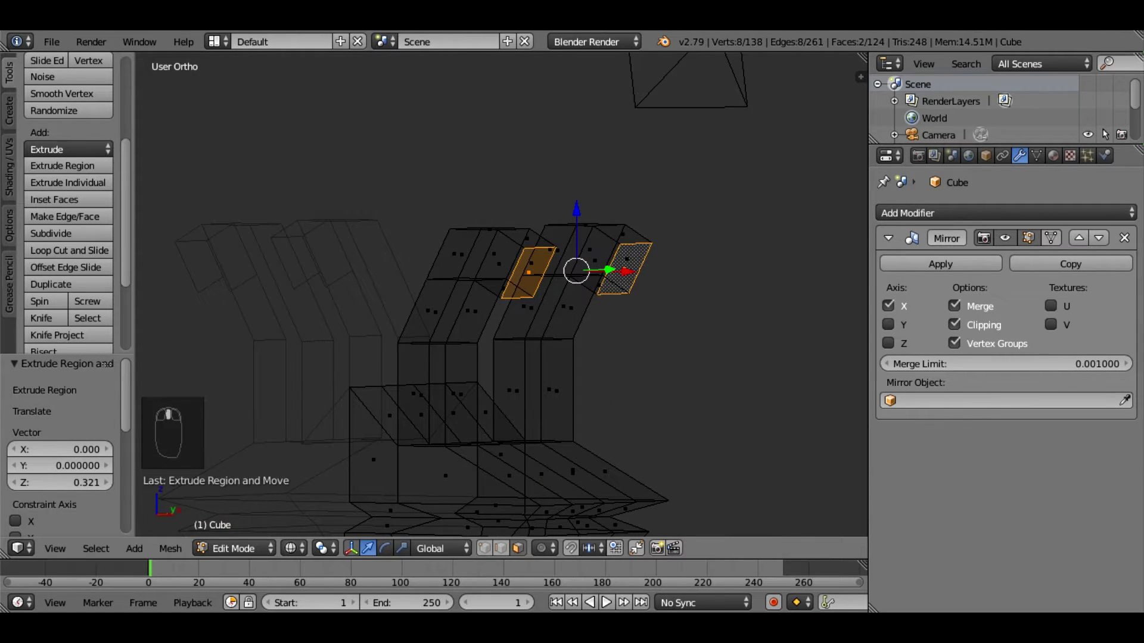
key("e")
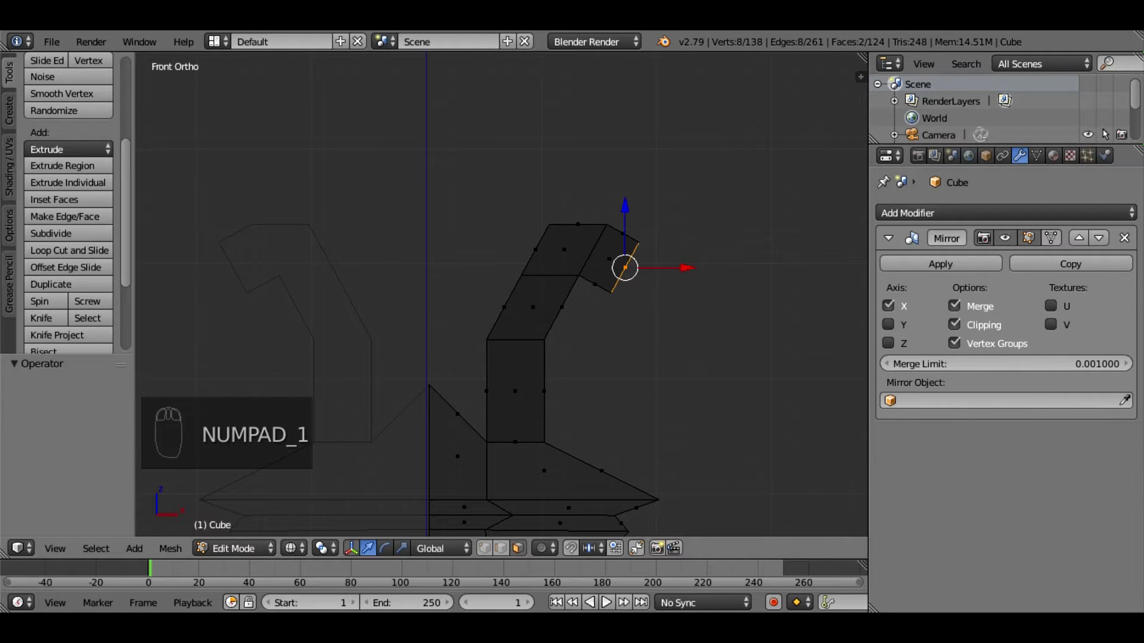
key("e")
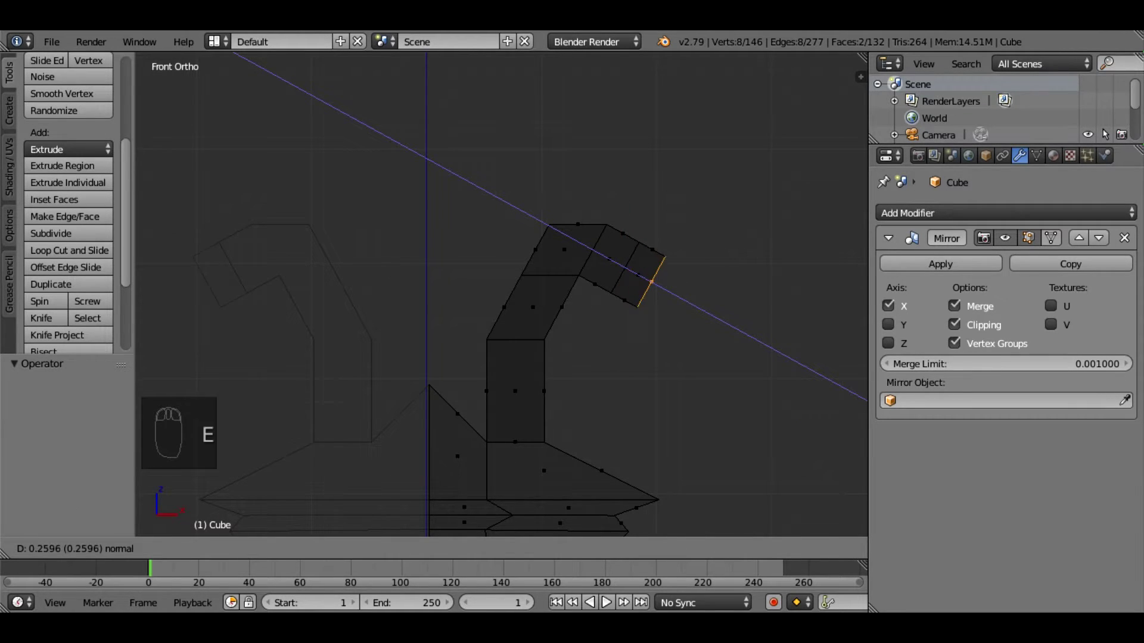
left_click(654, 281)
key("s")
left_click(654, 284)
Move the two prong tip faces apart along Y, one by 0.634 and the other by -0.686, to centre them on their prongs.
middle_click_drag(654, 284, 494, 301)
key("a")
right_click(467, 306)
left_click_drag(526, 306, 599, 306)
left_click(538, 306)
right_click(438, 306)
right_click(365, 306, "shift")
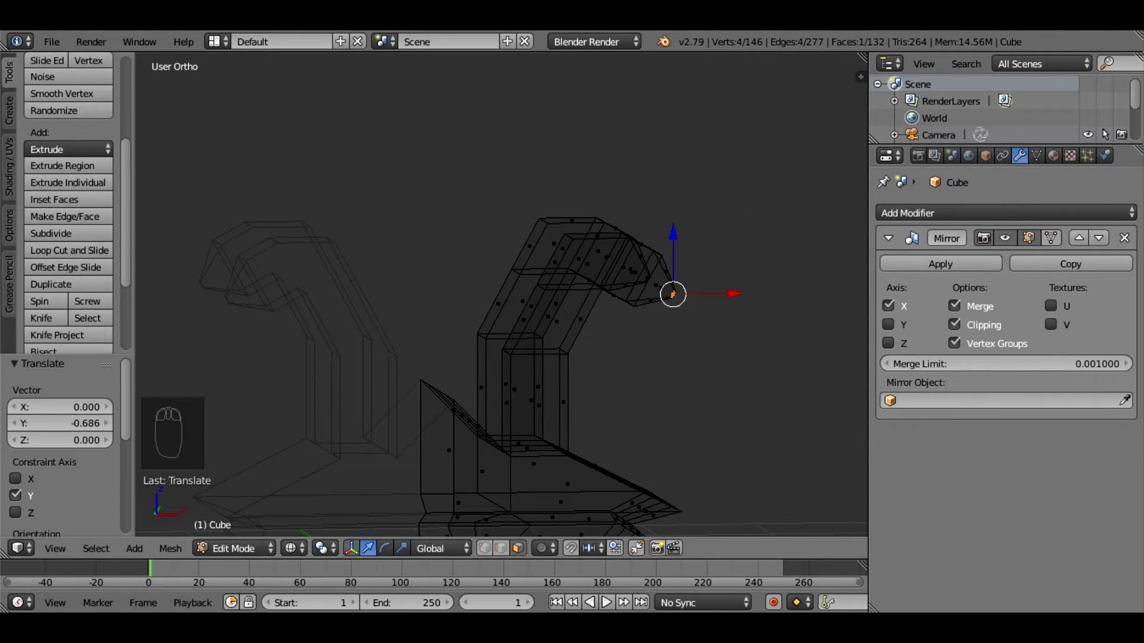
Switch the viewport to solid shading and add a Subdivision Surface modifier to the guard.
left_click(290, 548)
left_click(343, 485)
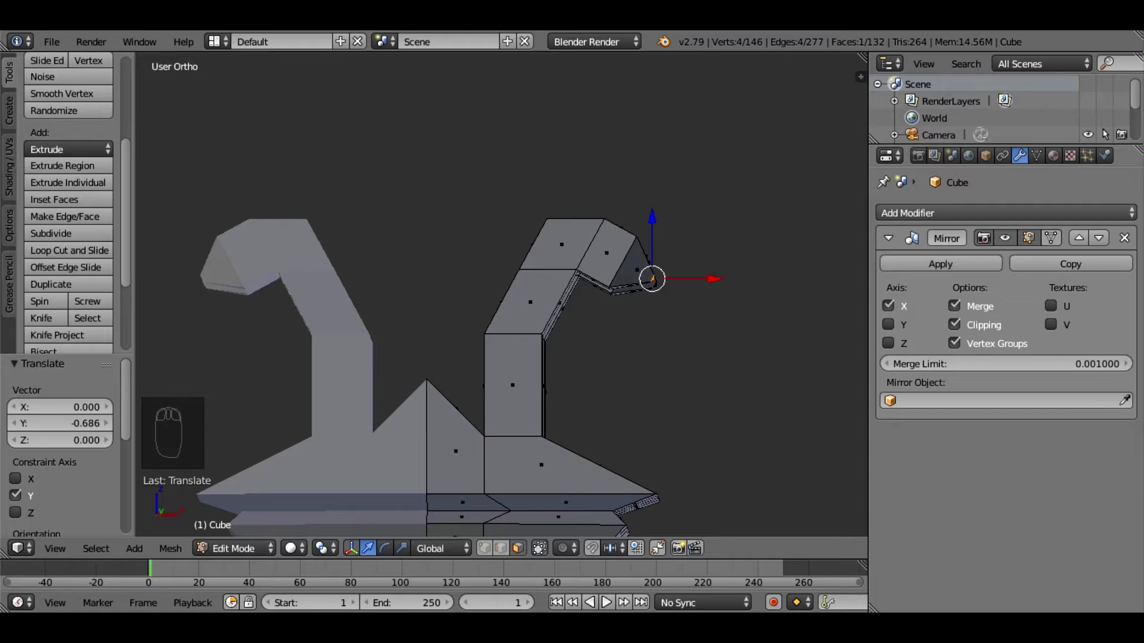
left_click(1007, 213)
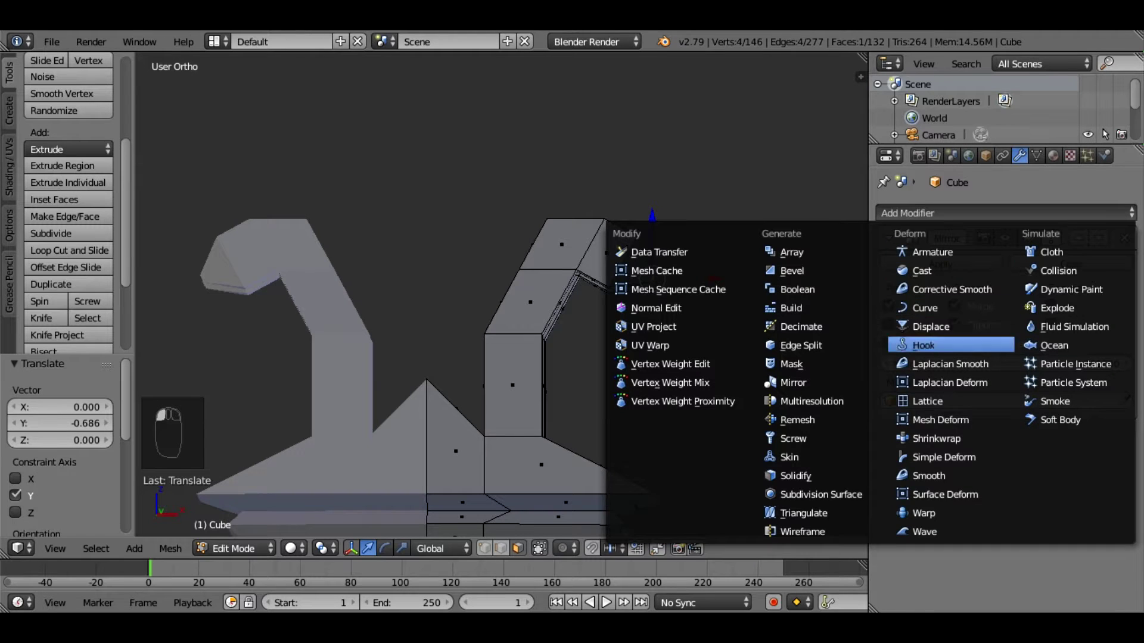
left_click(821, 495)
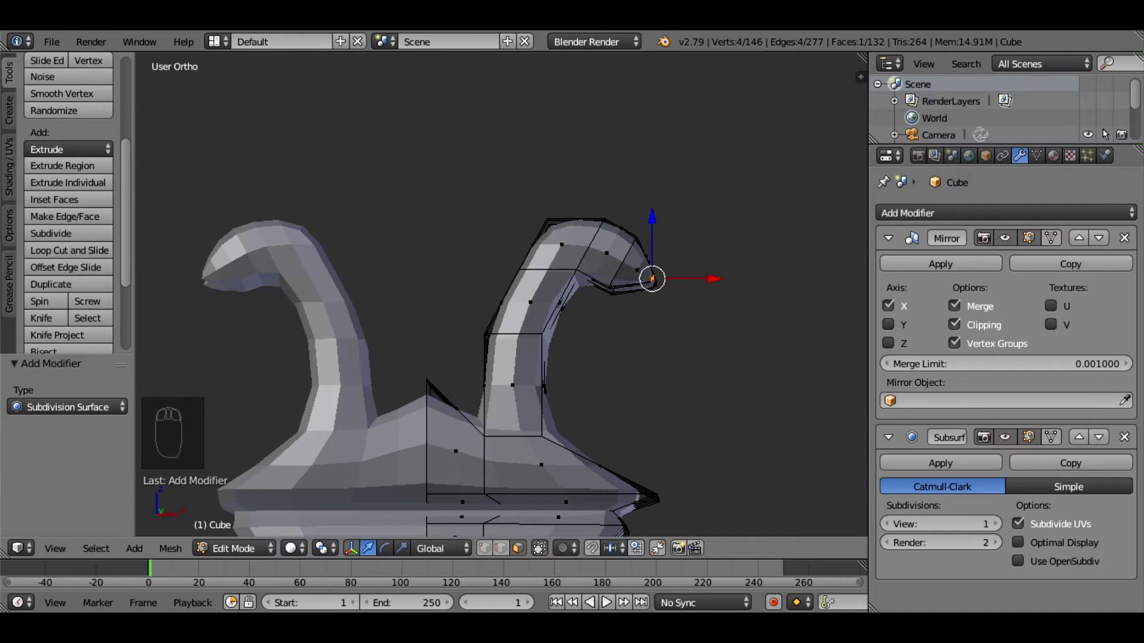
middle_click_drag(595, 345, 619, 374)
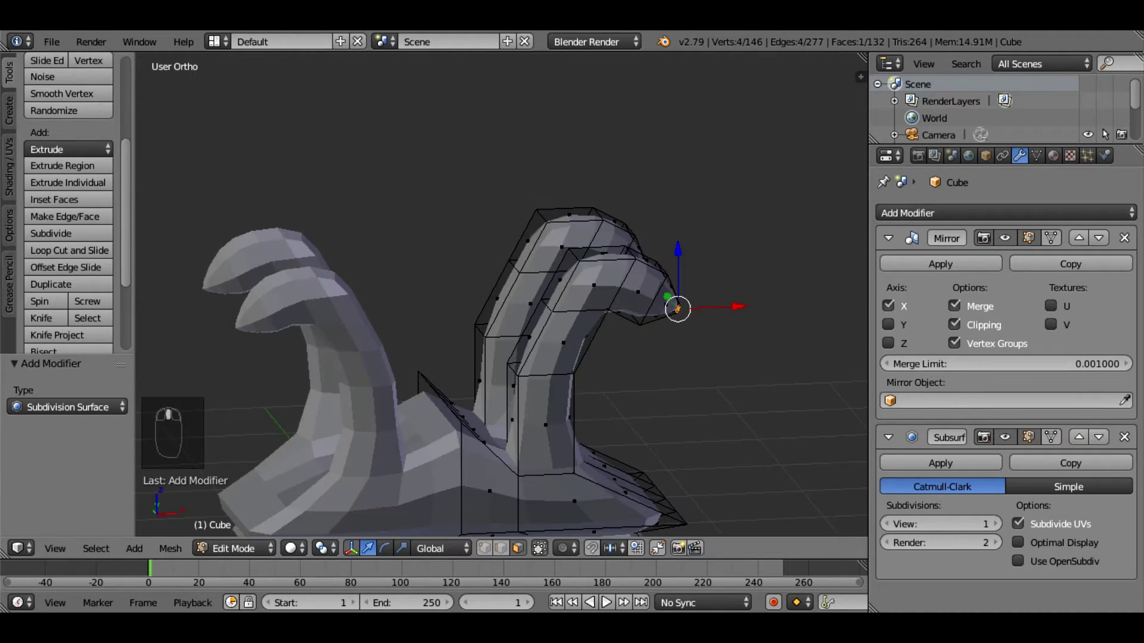
Select the top faces of both prongs and raise them 0.265 along Z.
key("a")
right_click(602, 254)
right_click(569, 215, "shift")
left_click_drag(585, 174, 585, 145)
middle_click_drag(583, 149, 535, 124)
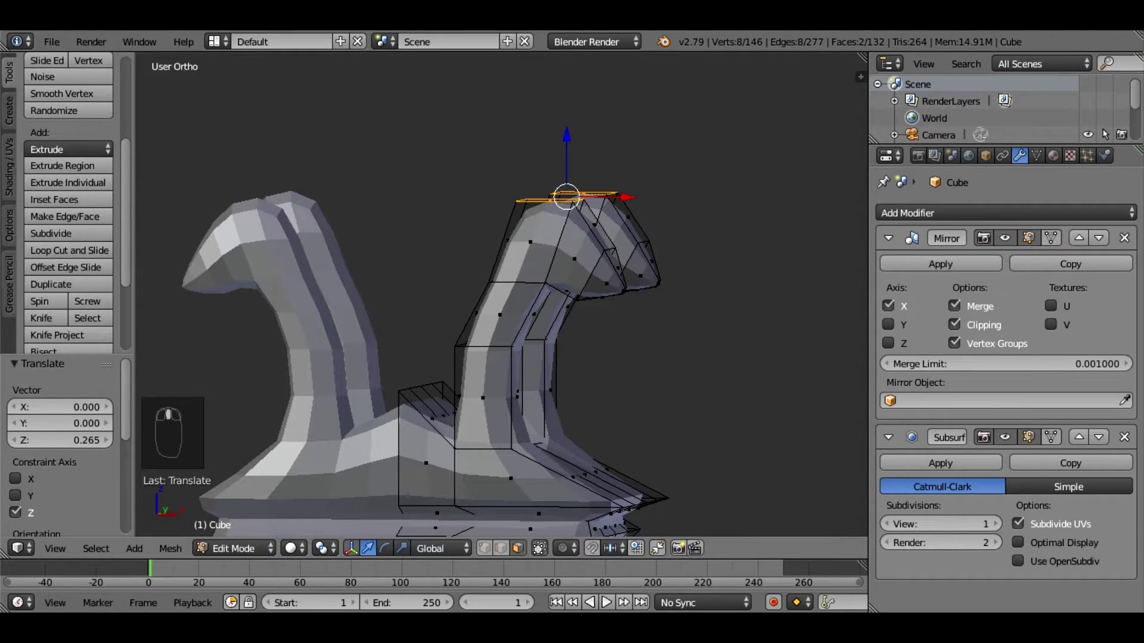
Select the six side faces around the top bend segments of both prongs and raise them along Z.
key("a")
right_click(530, 241)
middle_click_drag(531, 243, 626, 240)
right_click(637, 238, "shift")
right_click(526, 222, "shift")
right_click(487, 231, "shift")
middle_click_drag(488, 232, 595, 231)
right_click(545, 223)
right_click(411, 234, "shift")
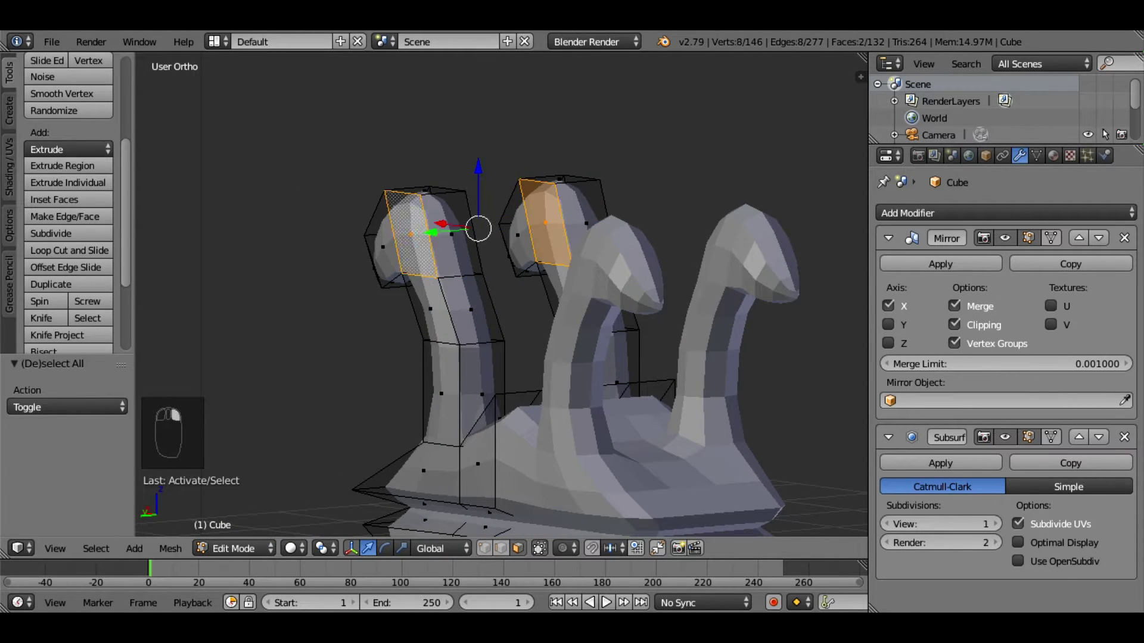
right_click(451, 234, "shift")
middle_click_drag(451, 234, 283, 256, "shift")
right_click(418, 245, "shift")
middle_click_drag(418, 245, 251, 268)
right_click(533, 191, "shift")
right_click(647, 232, "shift")
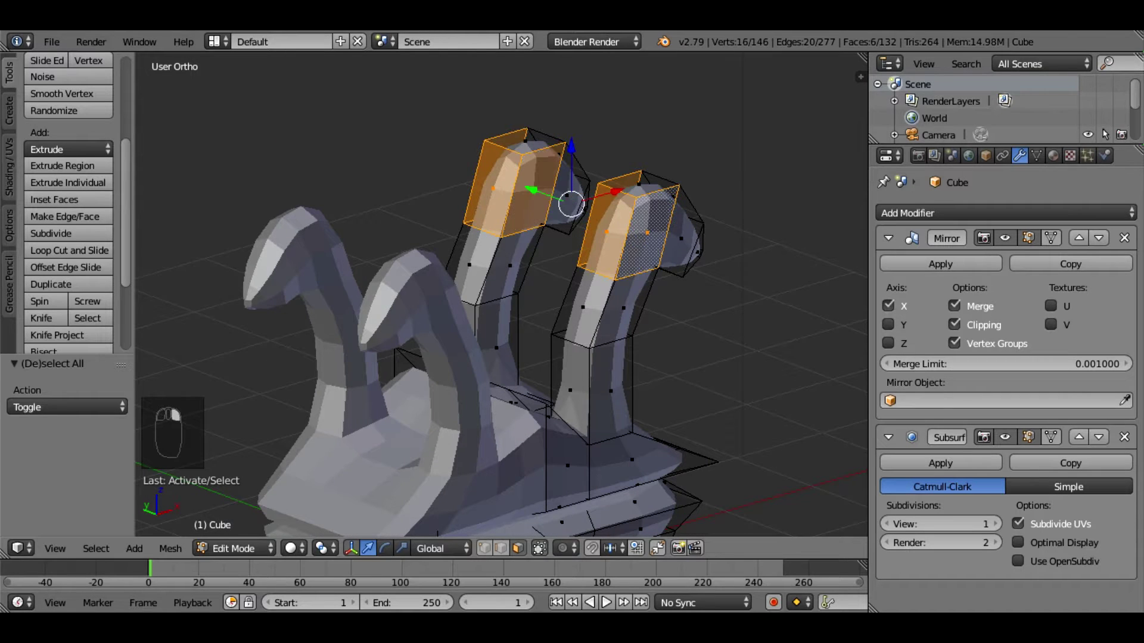
left_click_drag(571, 148, 571, 114)
middle_click_drag(571, 115, 516, 84)
In vertex select mode, box-select the centre-facing vertices at the prongs' lower bend and move them outward along X.
right_click(633, 317)
key("a")
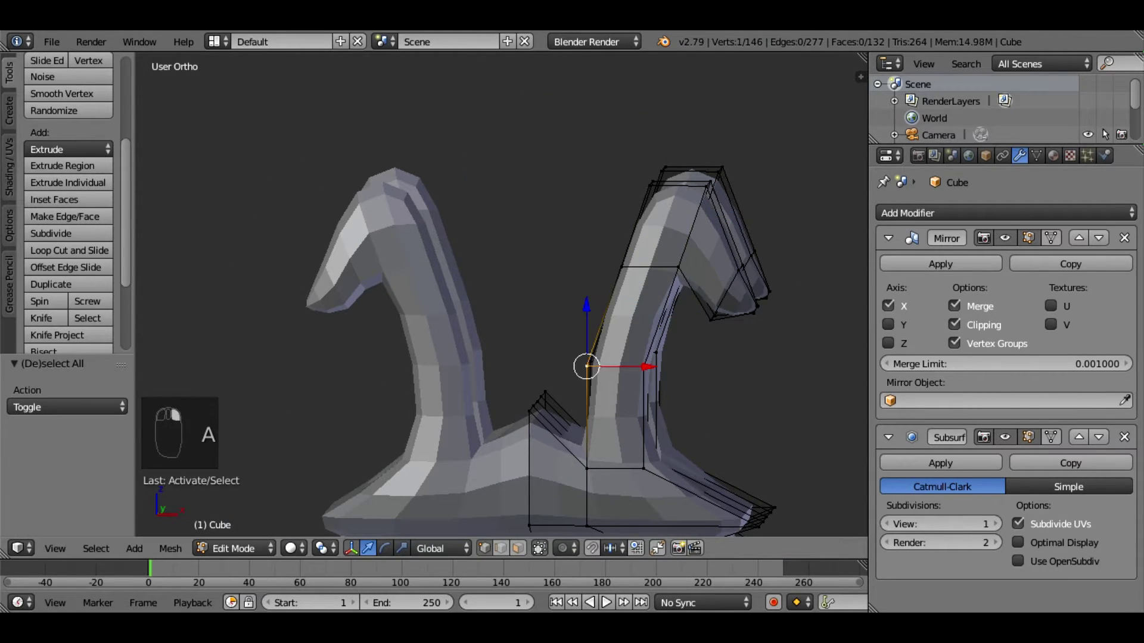
middle_click_drag(587, 366, 610, 372)
key("a")
key("b")
left_click_drag(536, 311, 608, 385)
left_click_drag(640, 347, 650, 348)
middle_click_drag(649, 348, 622, 328)
scroll(622, 328, "up", 1)
key("a")
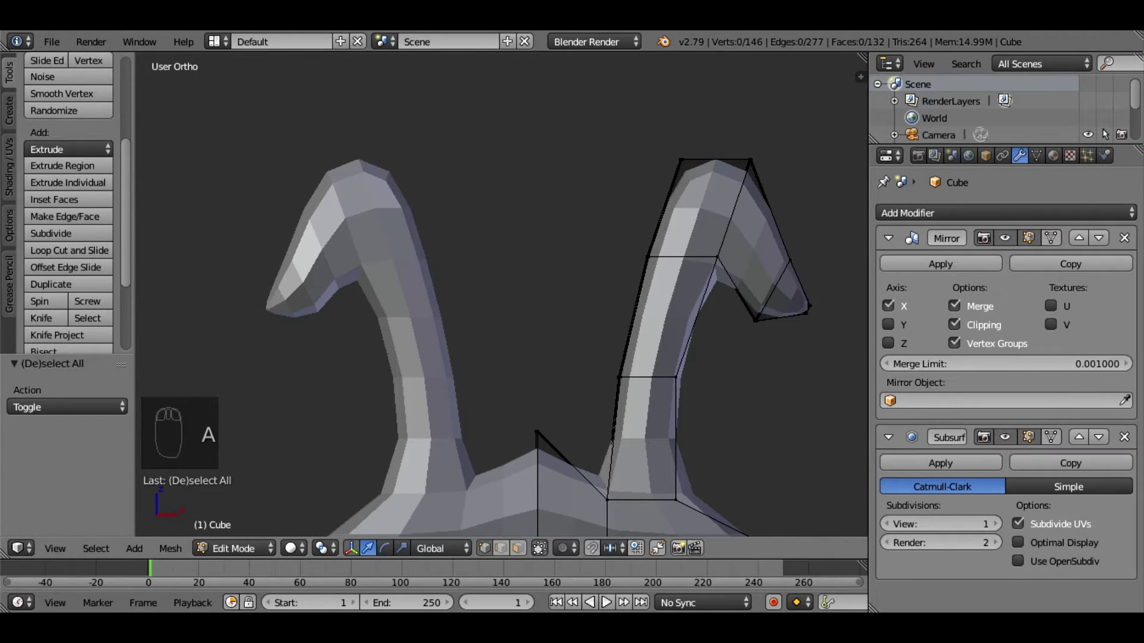
Select the four vertices in the inner corner beneath both prong hooks and raise them 0.178 along Z.
right_click(717, 257)
middle_click_drag(718, 257, 548, 260)
right_click(475, 265)
middle_click_drag(476, 265, 590, 269)
right_click(776, 270, "shift")
middle_click_drag(776, 269, 602, 266)
right_click(442, 264, "shift")
left_click_drag(370, 209, 369, 179)
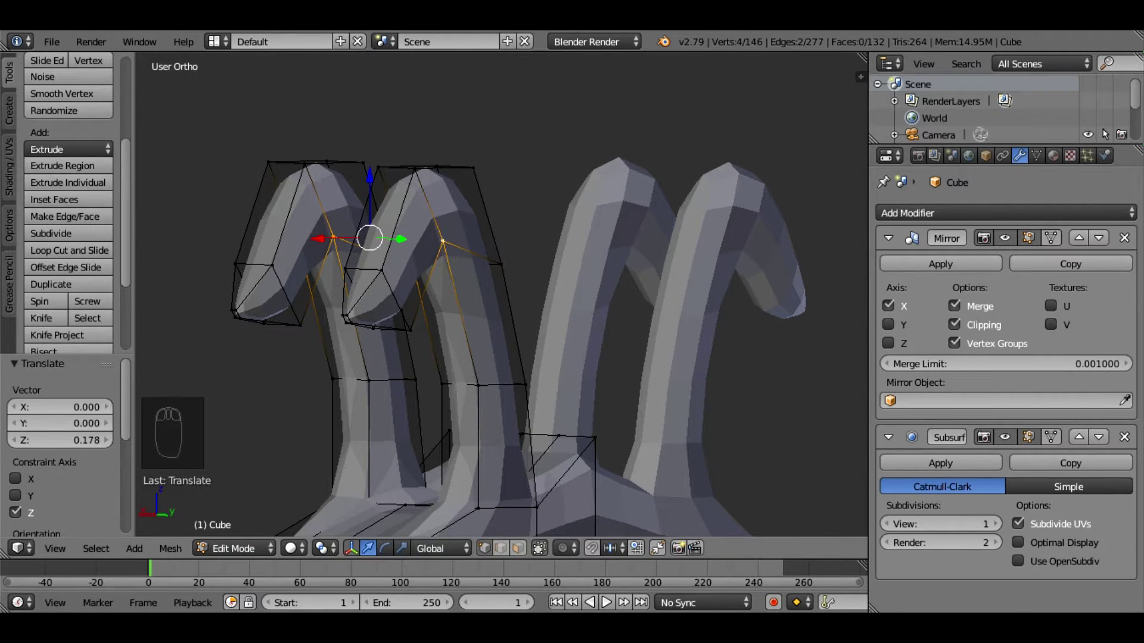
Select the four outer-facing vertices at the prongs' lower bend and move them outward along X.
key("a")
right_click(332, 381)
right_click(369, 381, "shift")
right_click(442, 384, "shift")
right_click(478, 385, "shift")
left_click_drag(351, 383, 336, 383)
middle_click_drag(357, 381, 650, 375)
left_click_drag(753, 358, 764, 358)
key("a")
Box-select the underside vertices near the hook tips and raise them along Z.
key("b")
left_click_drag(725, 273, 770, 345)
left_click_drag(744, 243, 745, 210)
middle_click_drag(744, 214, 459, 191)
middle_click_drag(691, 303, 798, 306)
key("a")
Set the Subdivision Surface modifier's viewport subdivisions to 2.
left_click(995, 524)
middle_click_drag(702, 358, 767, 253)
scroll(745, 357, "down", 2)
scroll(501, 294, "down", 1)
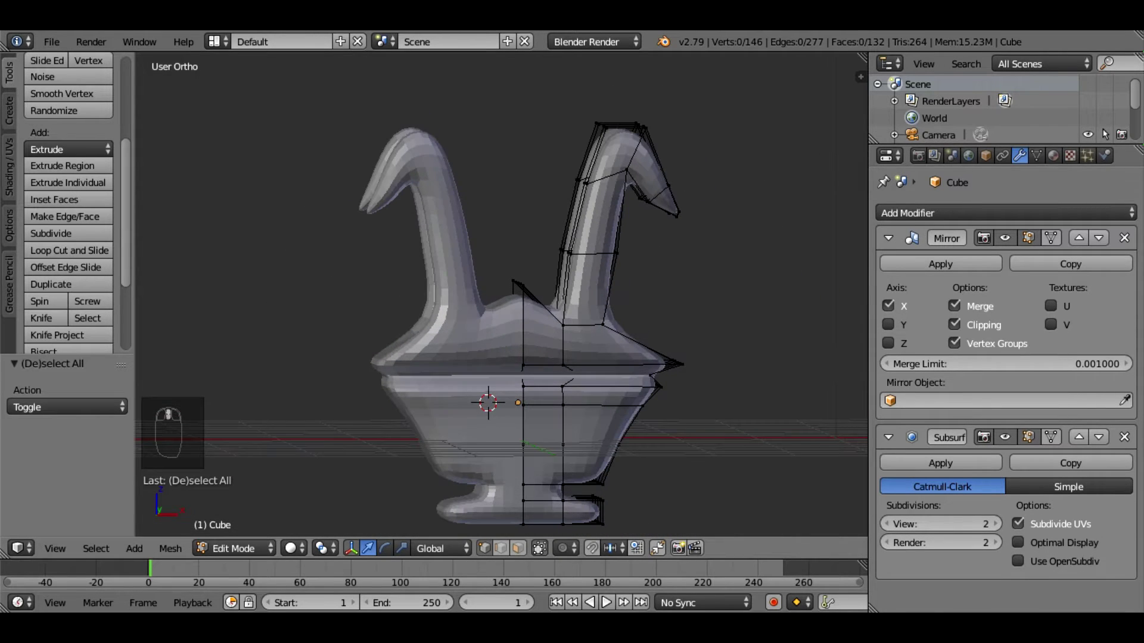
left_click_drag(642, 367, 656, 380)
key("b")
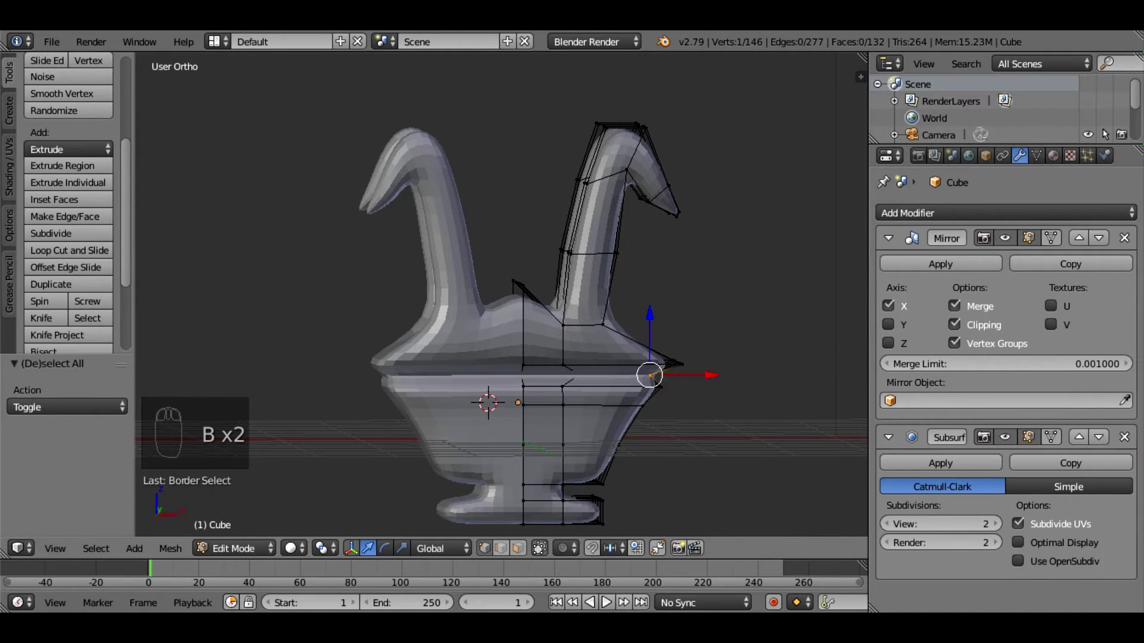
left_click(749, 453)
middle_click_drag(749, 453, 566, 447)
key("a")
Box-select the vertices along the groove's outer end, shift them -0.021 along Y and scale them up.
middle_click_drag(551, 394, 578, 399)
key("b")
left_click_drag(521, 372, 727, 376)
key("KP_1")
middle_click_drag(730, 370, 526, 386)
left_click_drag(613, 394, 610, 395)
key("s")
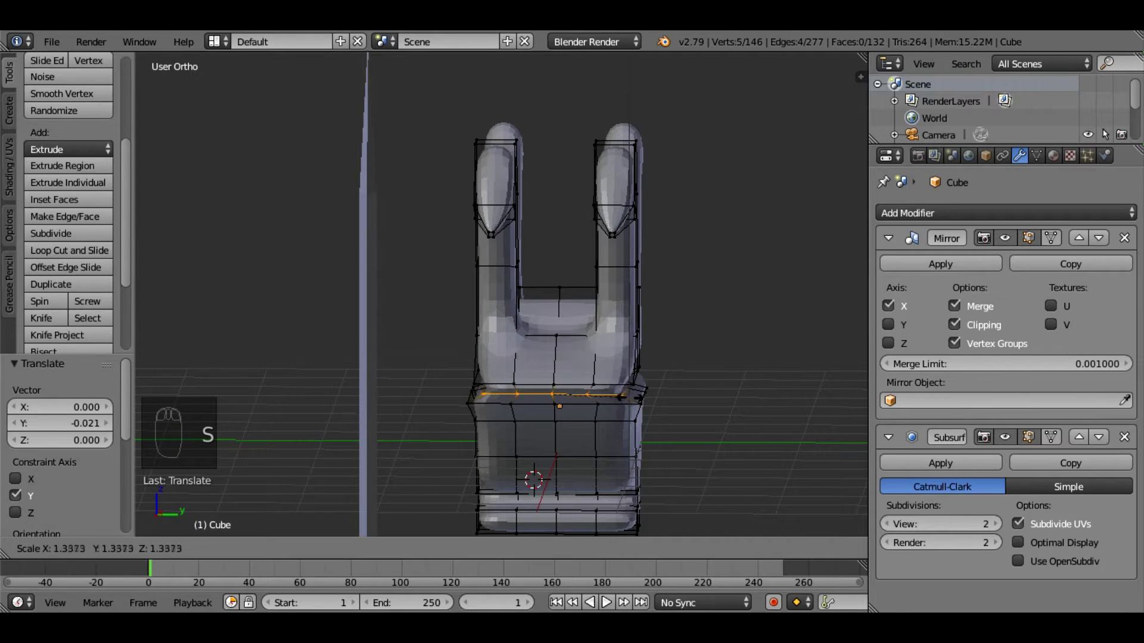
left_click(645, 402)
Move the selected groove vertices -0.054 along X and clear the selection.
middle_click_drag(645, 402, 780, 384)
scroll(763, 386, "up", 1)
left_click_drag(754, 387, 750, 388)
scroll(750, 388, "down", 3)
middle_click_drag(750, 388, 726, 376)
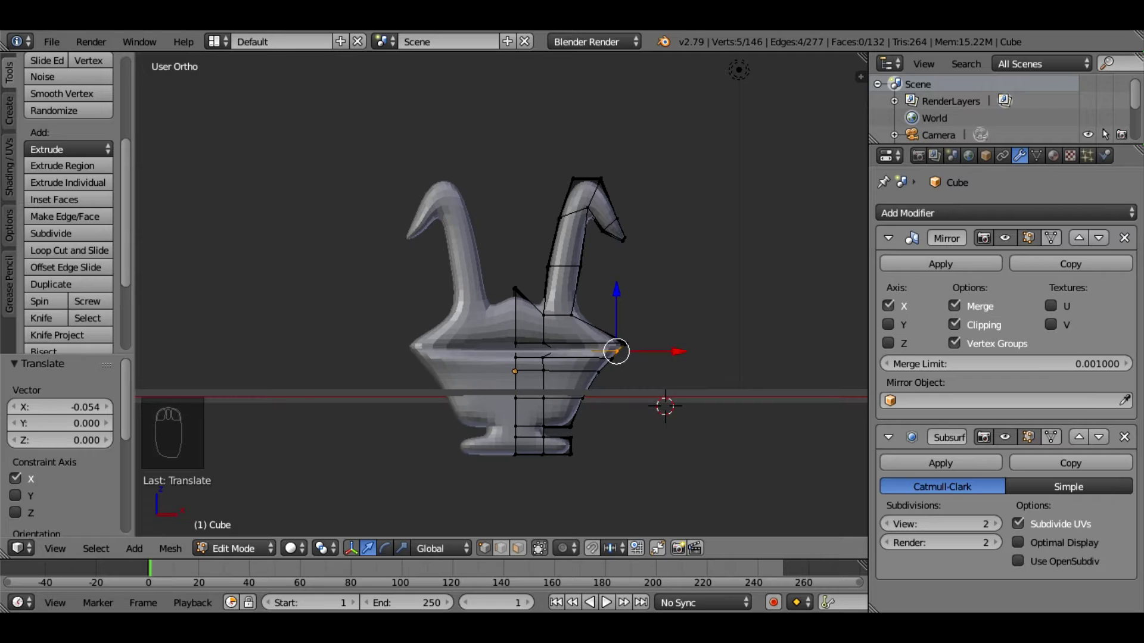
key("a")
Return to Object Mode and apply smooth shading to the guard.
left_click(234, 548)
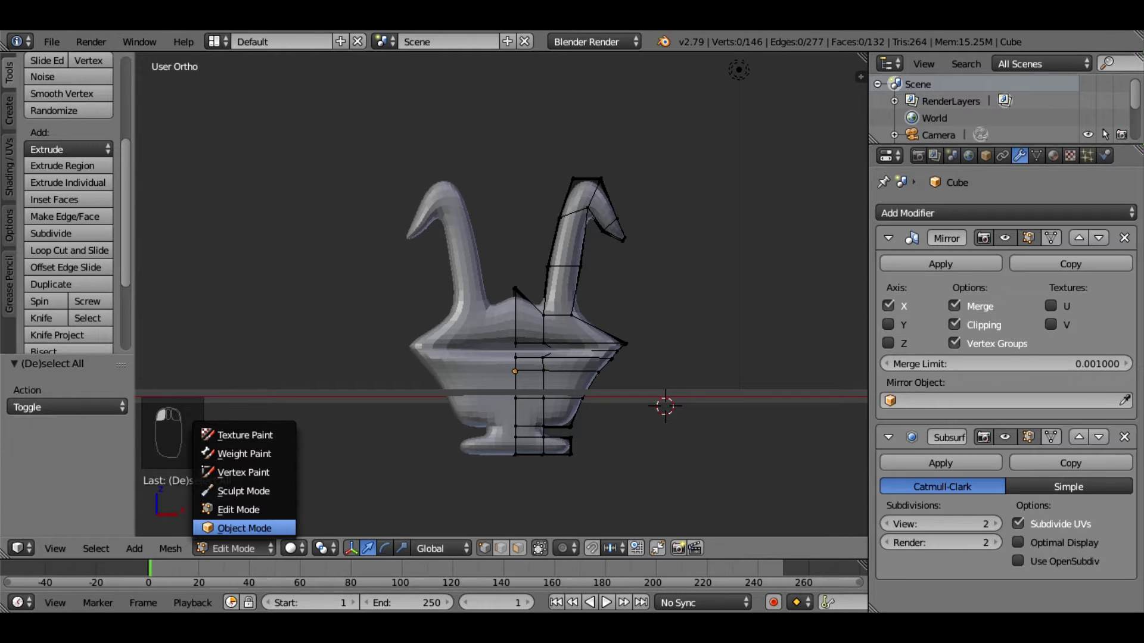
left_click(253, 529)
left_click(46, 145)
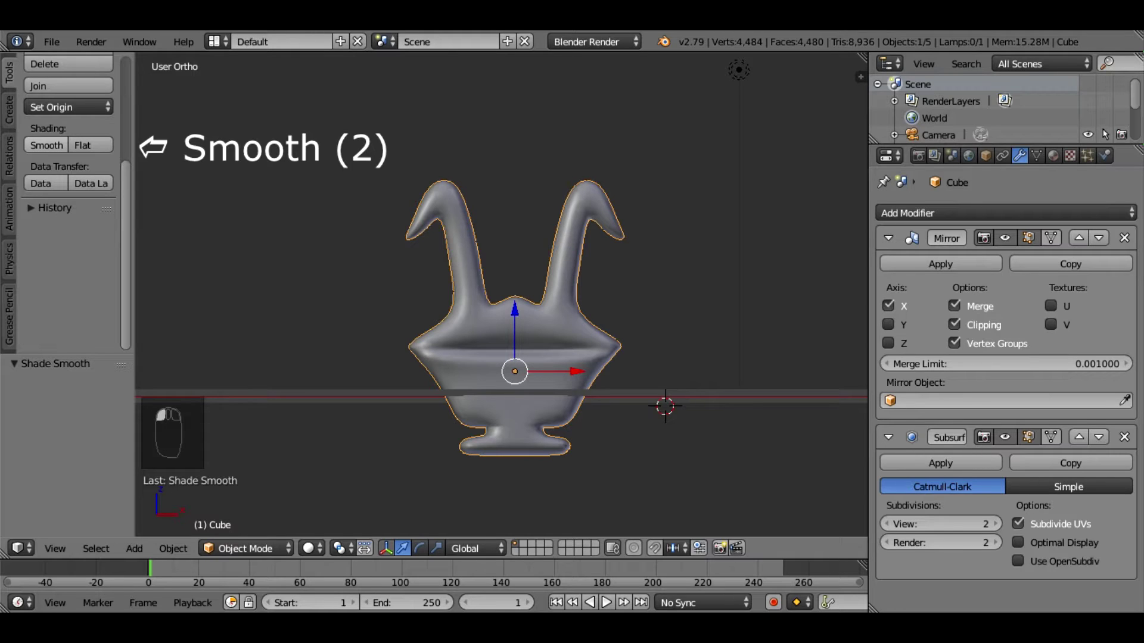
Move the guard about 61.1 along X onto the sword where the blade meets the handle.
mouse_move(357, 286)
middle_mouse_down()
mouse_move(447, 324)
mouse_move(608, 349)
mouse_move(727, 322)
middle_mouse_up()
mouse_move(572, 262)
middle_mouse_down()
mouse_move(429, 328)
mouse_move(363, 292)
mouse_move(322, 239)
mouse_move(390, 227)
middle_mouse_up()
middle_click_drag(506, 286, 382, 325)
scroll(506, 274, "down", 11)
left_click_drag(440, 356, 894, 358)
middle_click_drag(822, 357, 503, 362, "shift")
scroll(503, 362, "up", 2)
scroll(512, 298, "up", 6)
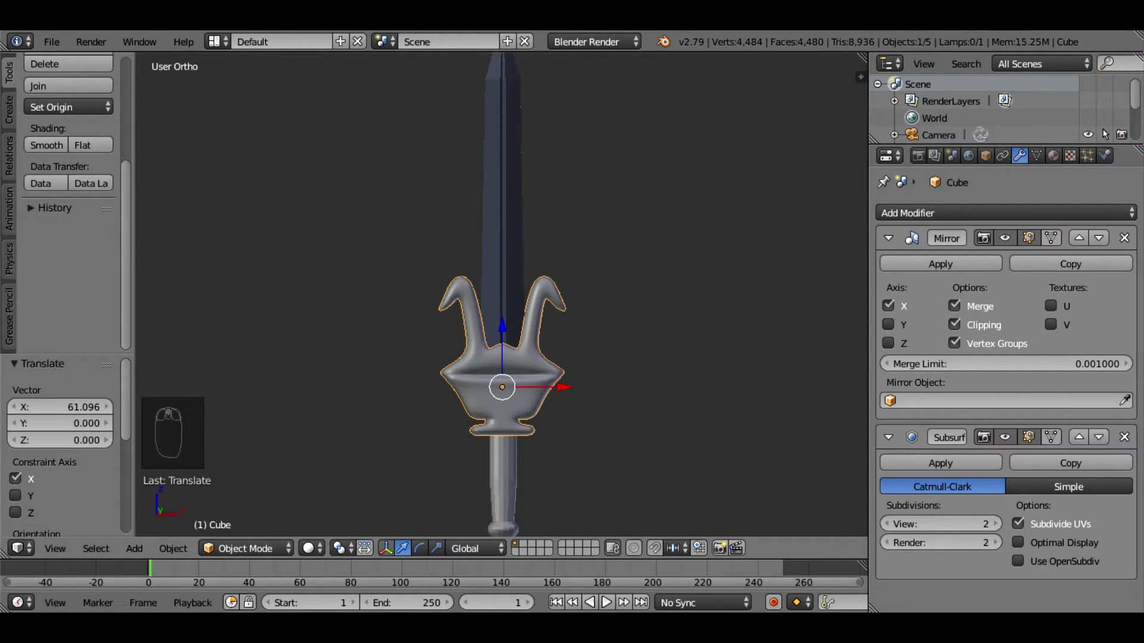
Scale the guard to about 0.58 along X.
key("s")
key("x")
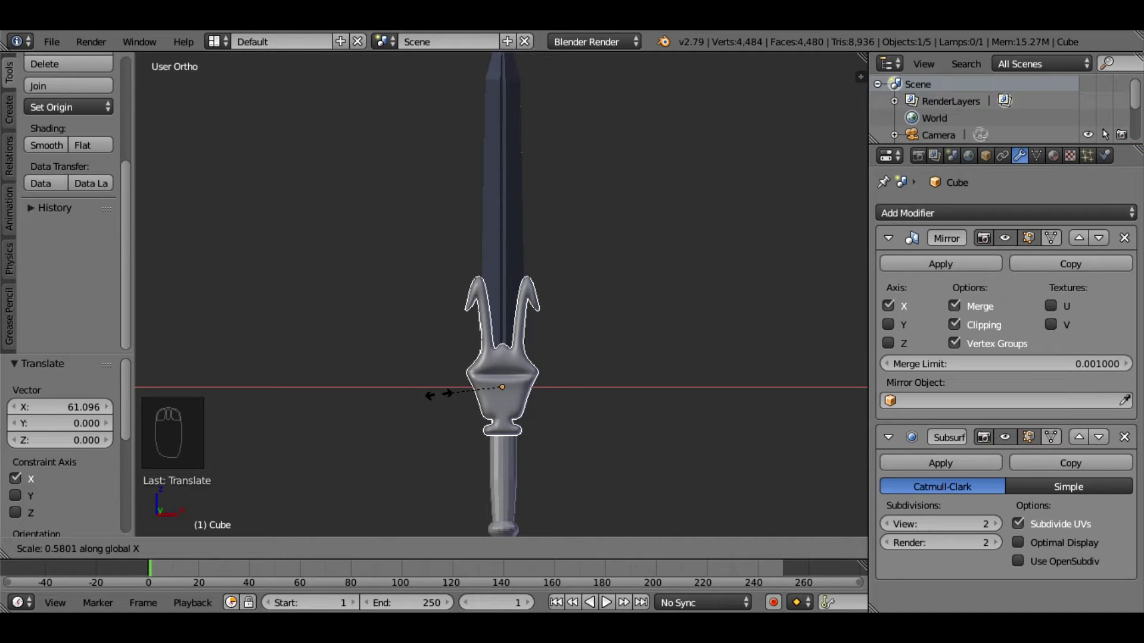
key("Return")
In wireframe right view, select the guard's whole mesh in Edit Mode and scale it to 0.287 along Y.
key("z")
key("a")
middle_click_drag(501, 297, 464, 292)
key("KP_3")
key("s")
key("Tab")
key("a")
key("a")
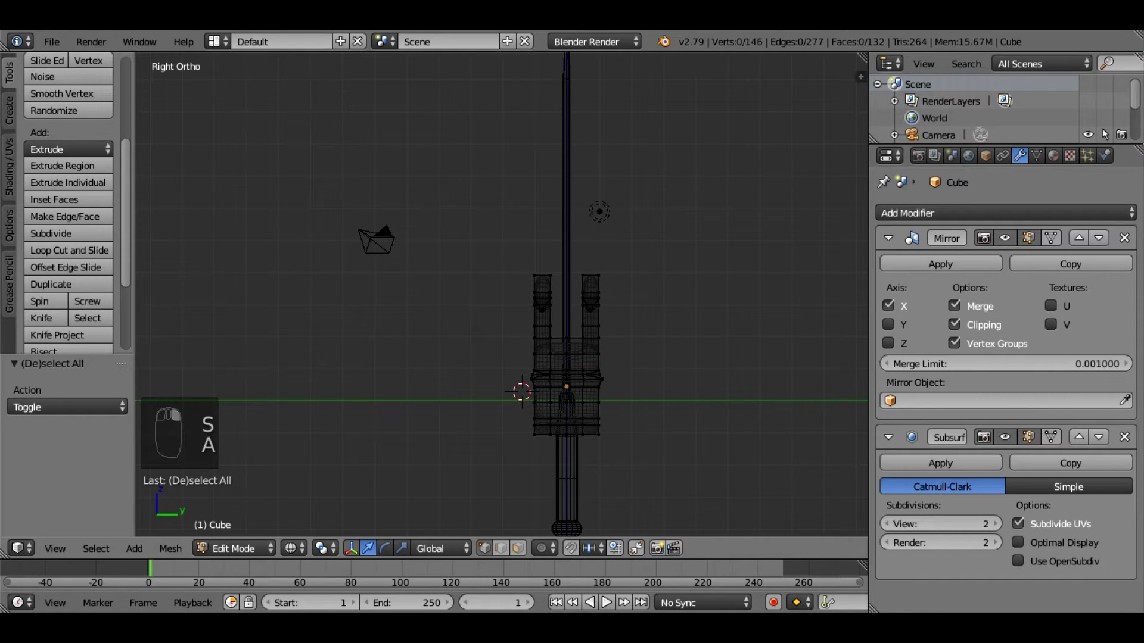
key("a")
key("s")
key("y")
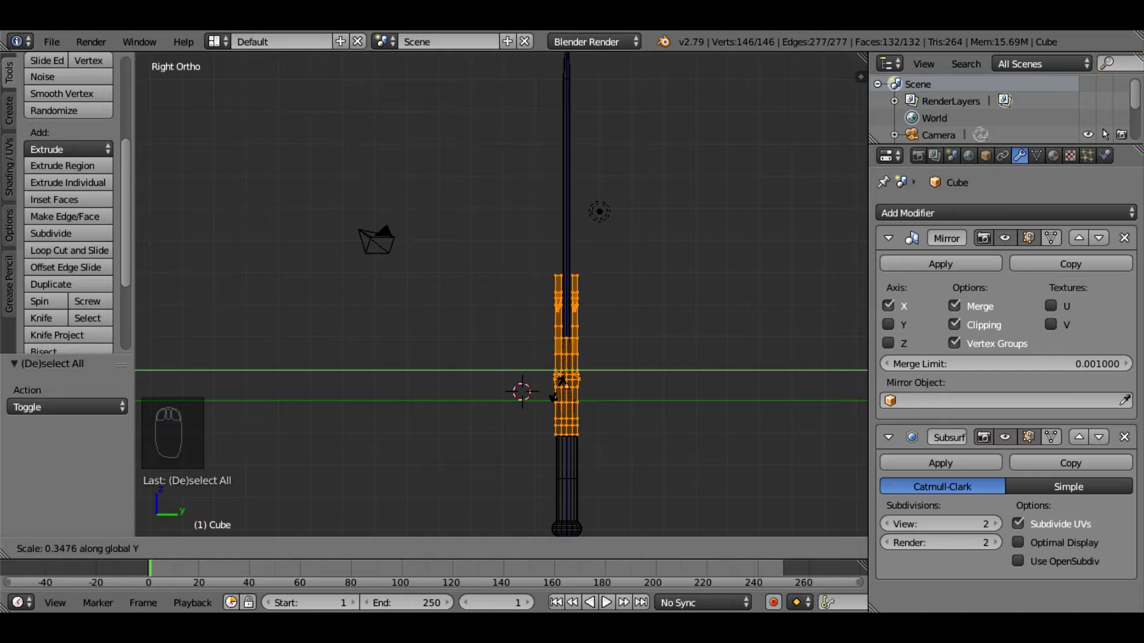
left_click(558, 386)
Try scaling the whole guard mesh by 1.781 along X in front view.
key("KP_1")
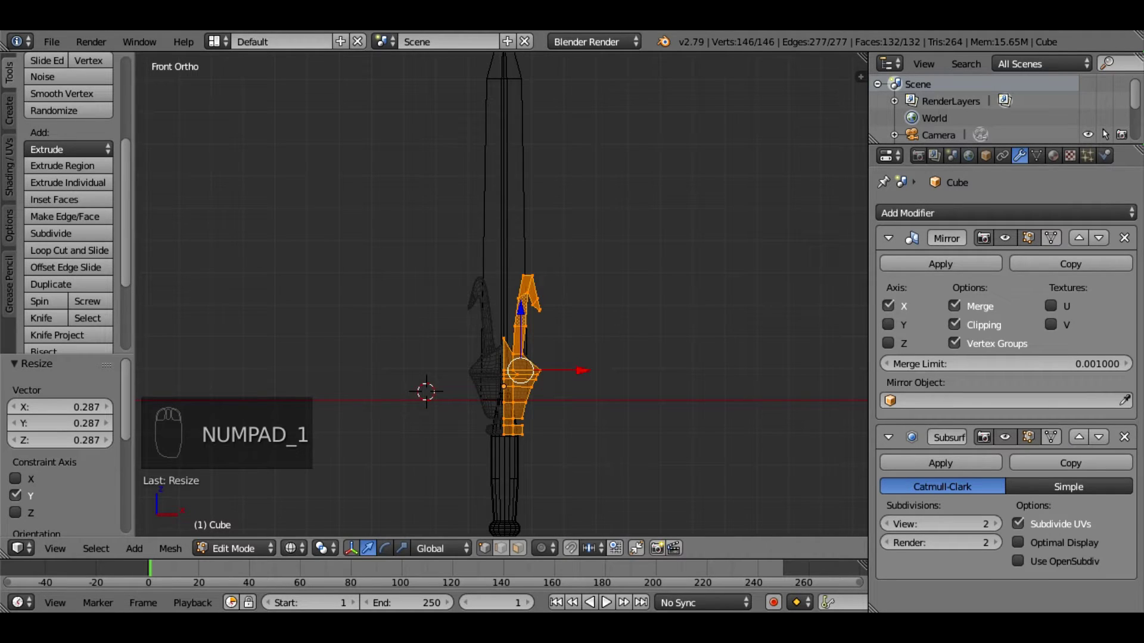
key("s")
key("x")
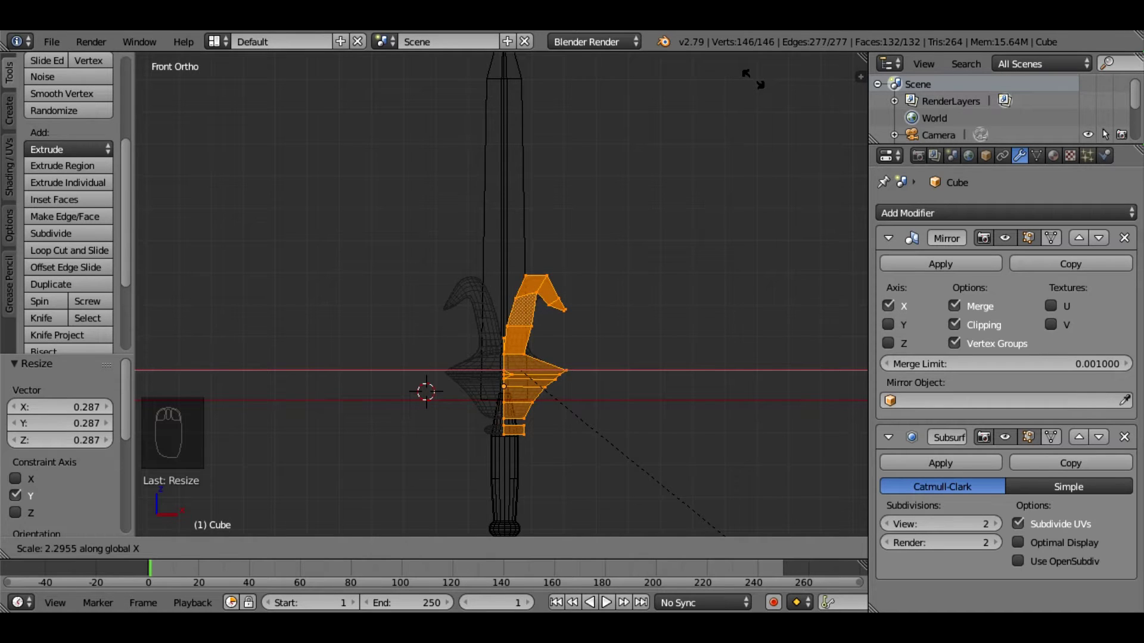
left_click(706, 510)
middle_click_drag(584, 503, 825, 515)
key("KP_1")
scroll(501, 295, "up", 3)
scroll(501, 295, "down", 2)
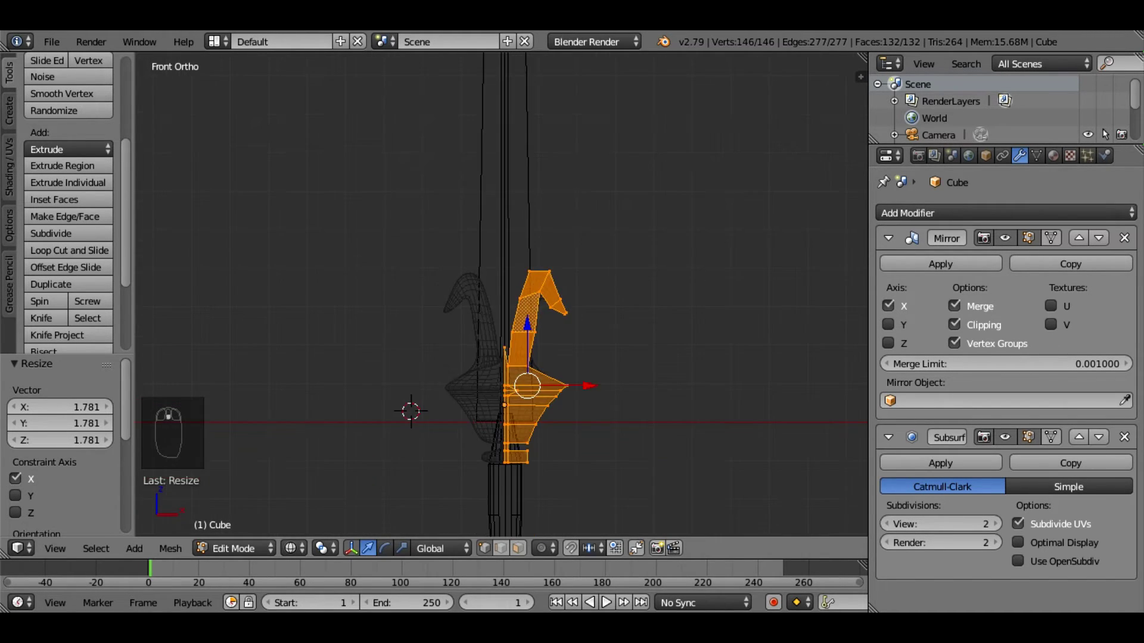
key("ctrl+z")
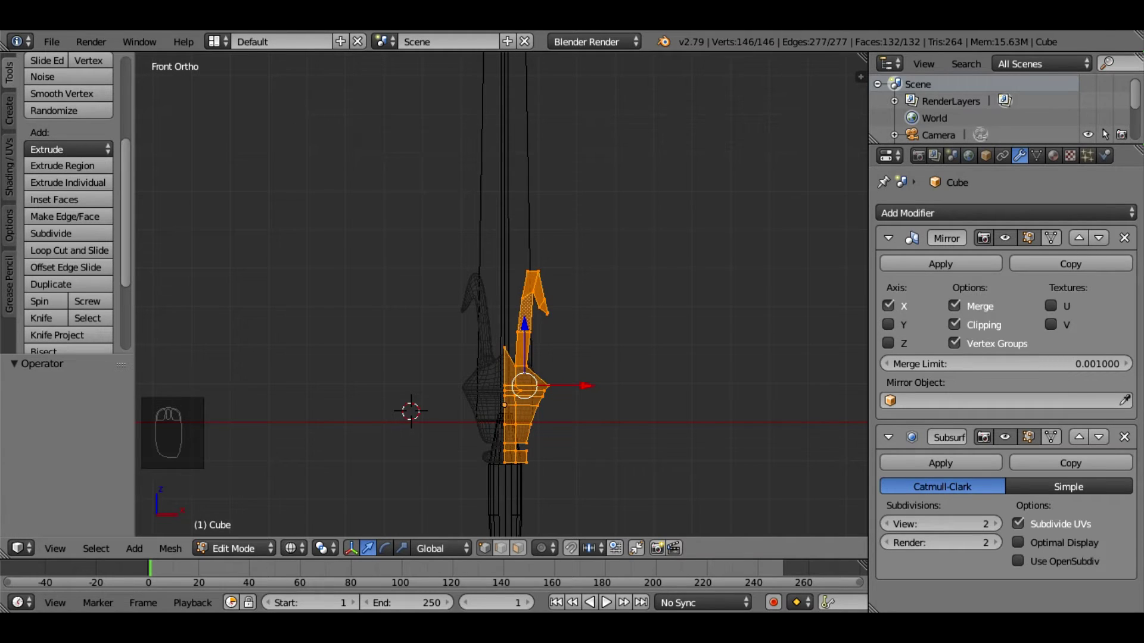
key("a")
key("b")
left_click_drag(510, 436, 582, 446)
middle_click_drag(582, 446, 253, 440)
key("a")
Select the entire guard mesh and scale it to 0.931 along Y to bring the prongs closer to the blade.
scroll(435, 439, "up", 5)
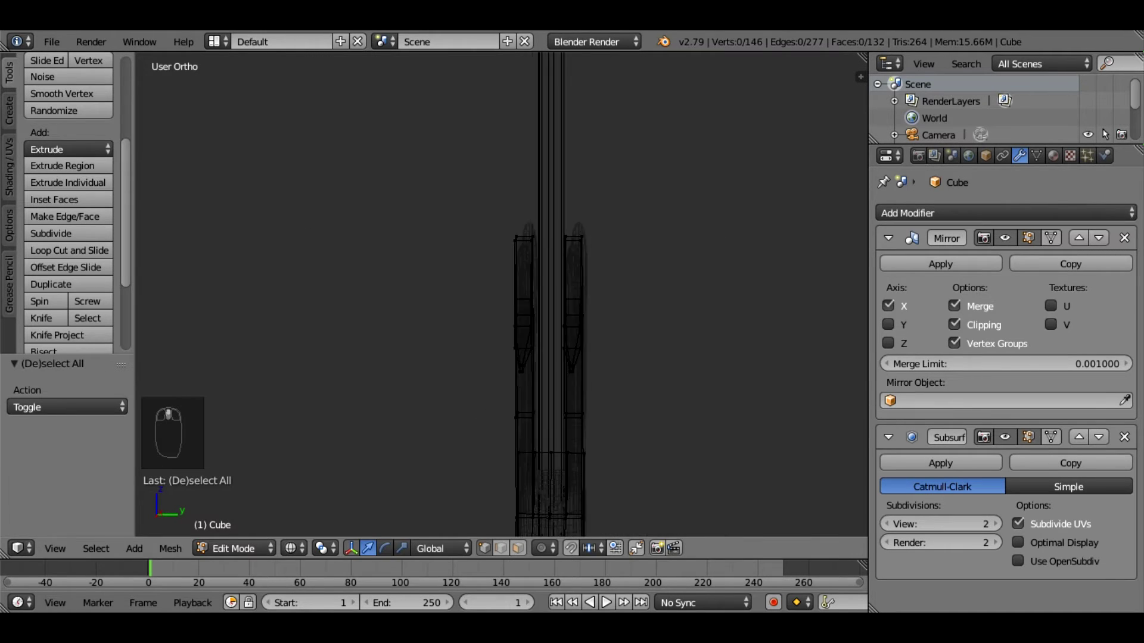
scroll(254, 439, "up", 2)
middle_click_drag(566, 438, 551, 438)
right_click(613, 331)
key("a")
key("a")
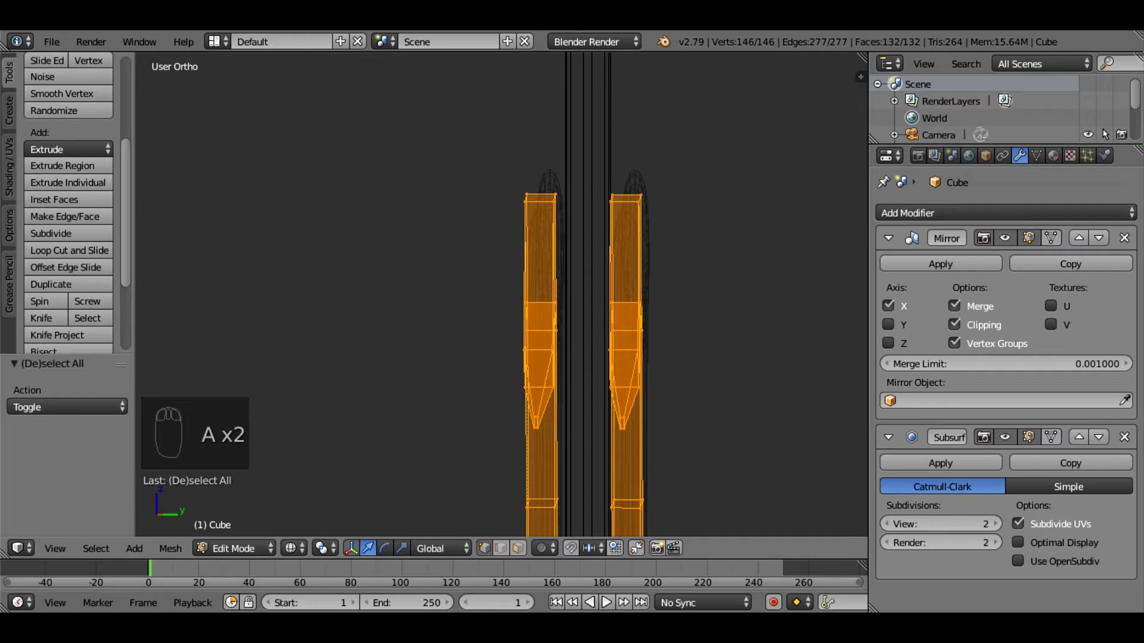
key("s")
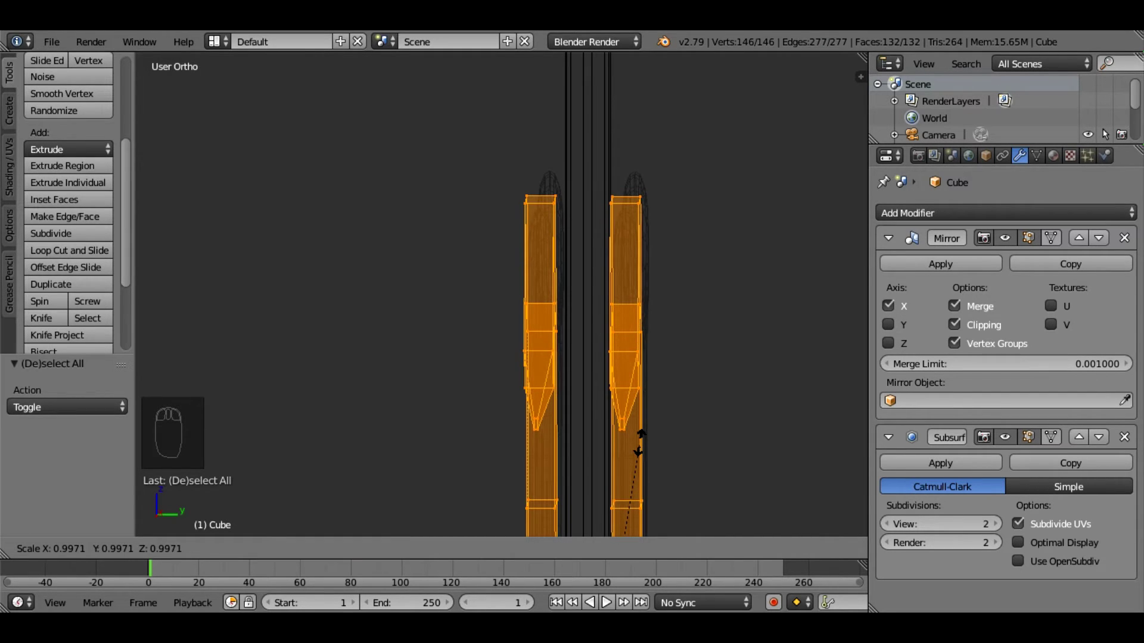
key("y")
left_click(608, 460)
Shift the guard mesh 0.018 along Y to centre it around the blade and check the fit in right view.
scroll(608, 460, "down", 4)
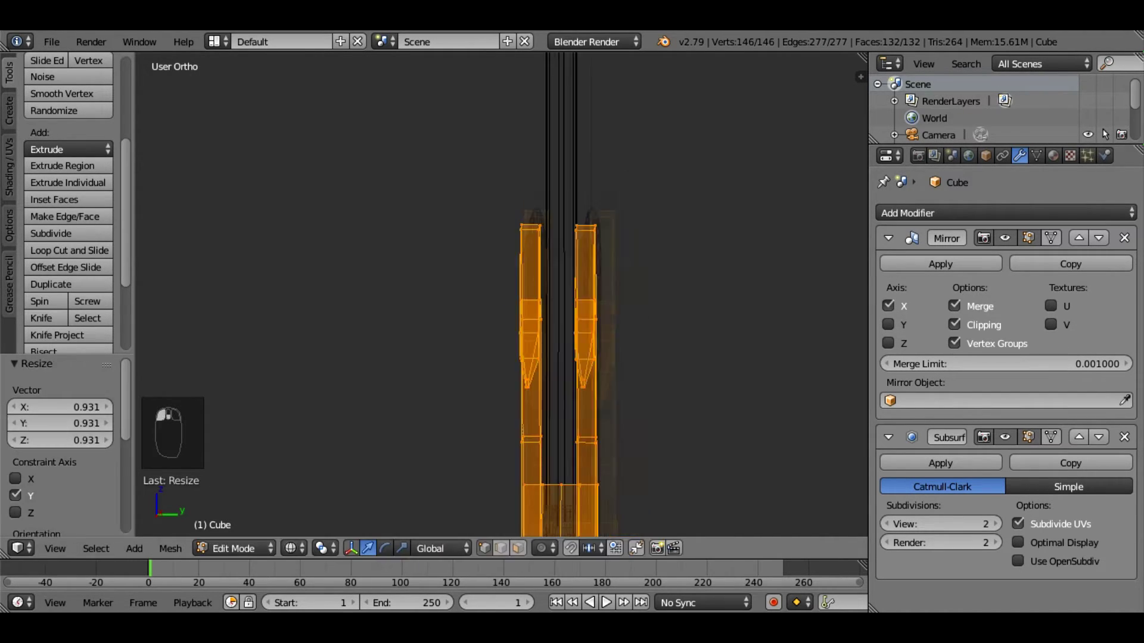
left_click_drag(603, 528, 605, 528)
scroll(606, 528, "up", 4)
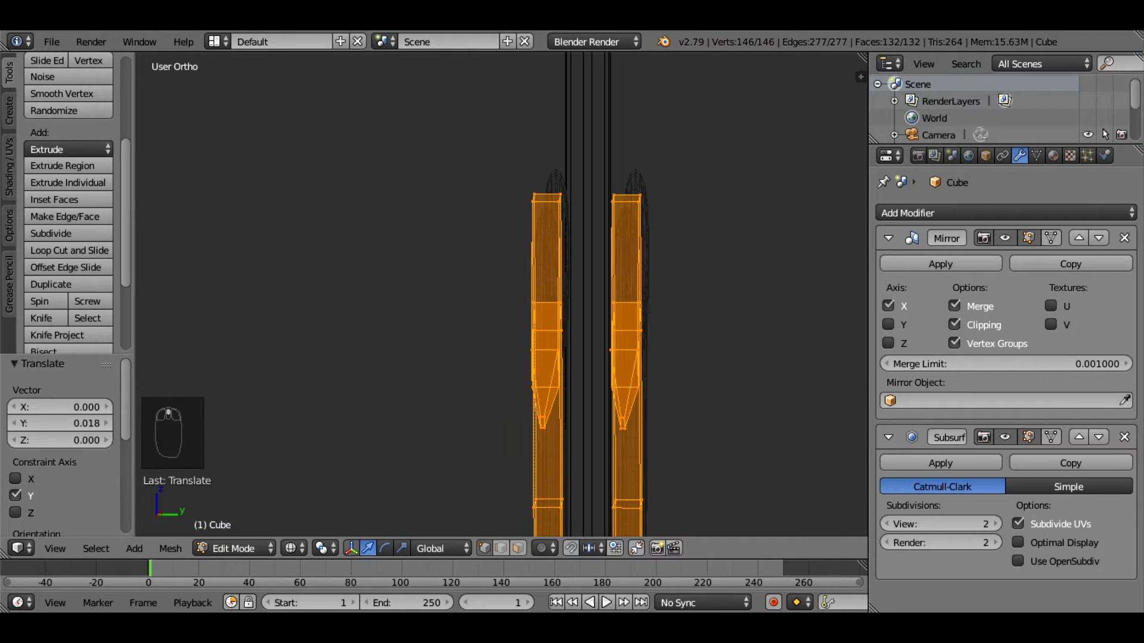
scroll(501, 295, "down", 8)
middle_click_drag(507, 351, 494, 244, "shift")
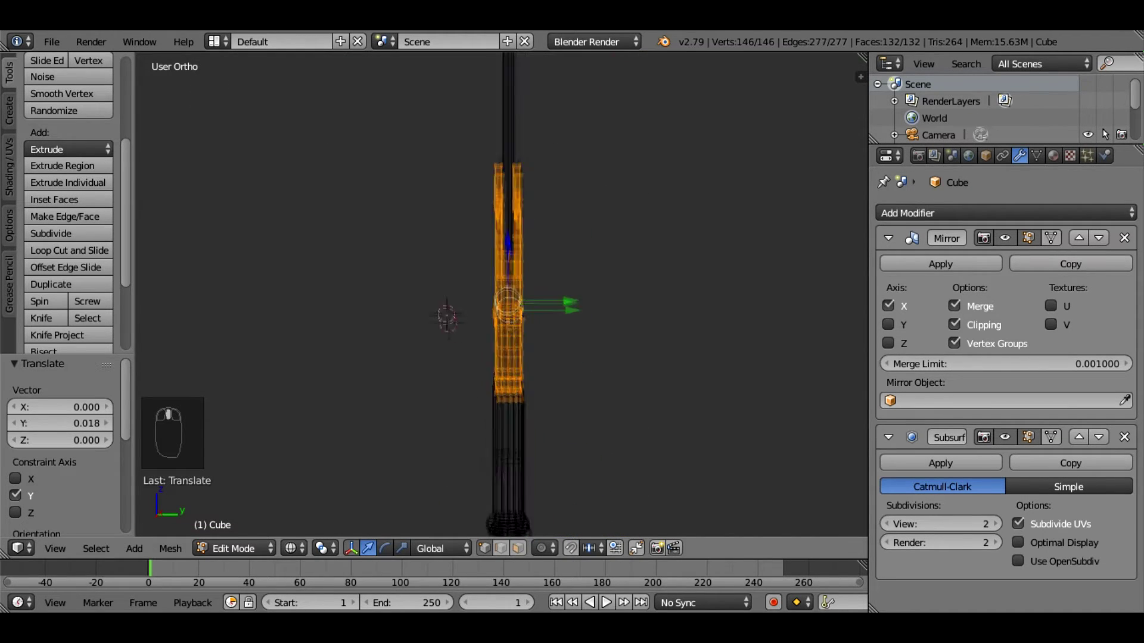
scroll(501, 295, "up", 4)
key("KP_3")
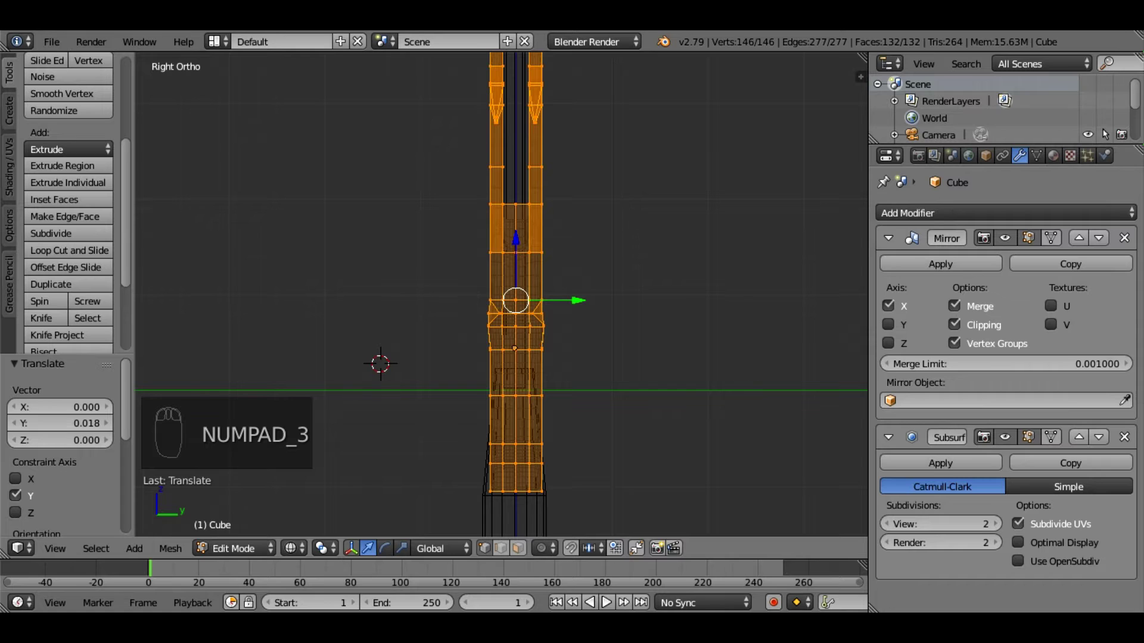
Scale up the bottom vertex rings of the guard's collar in right view, the upper ring by 1.138.
key("a")
key("b")
left_click_drag(468, 473, 556, 474)
key("s")
left_click(587, 501)
key("a")
key("s")
left_click(573, 478)
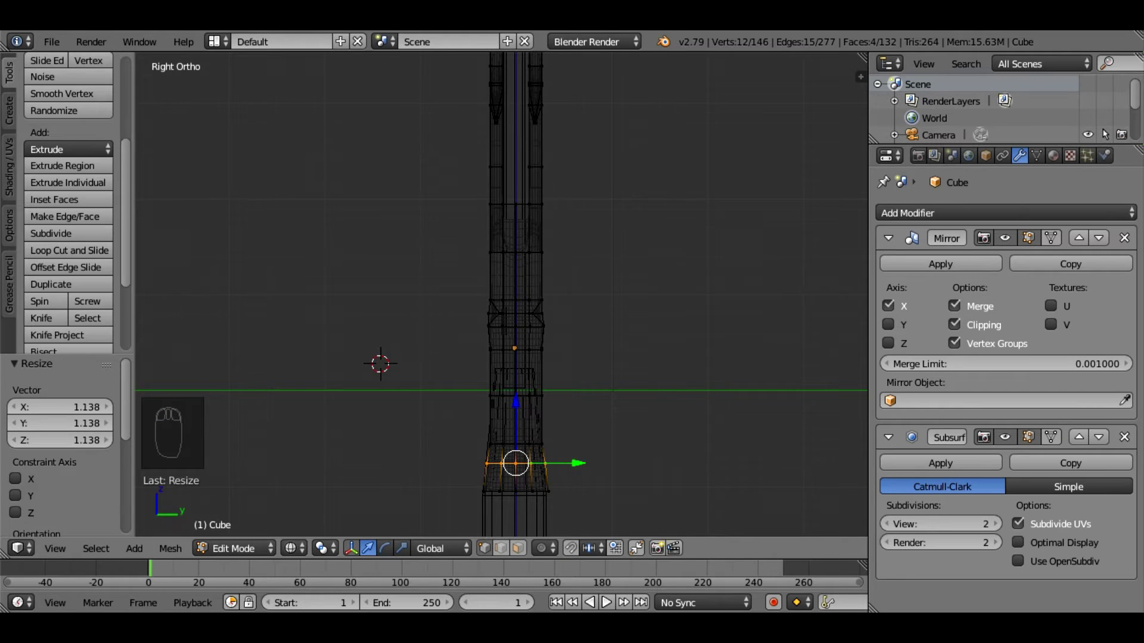
Select the vertex ring just above the guard's collar and scale it to adjust the taper.
key("a")
key("b")
left_click_drag(461, 439, 561, 454)
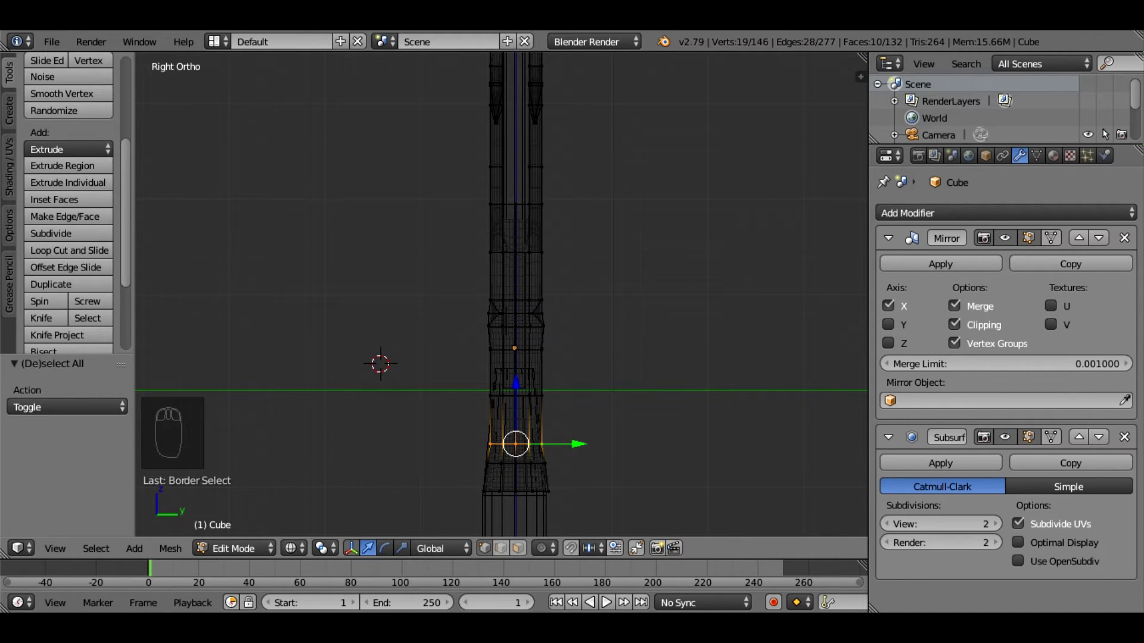
key("s")
left_click(566, 456)
middle_click_drag(566, 456, 447, 456)
key("a")
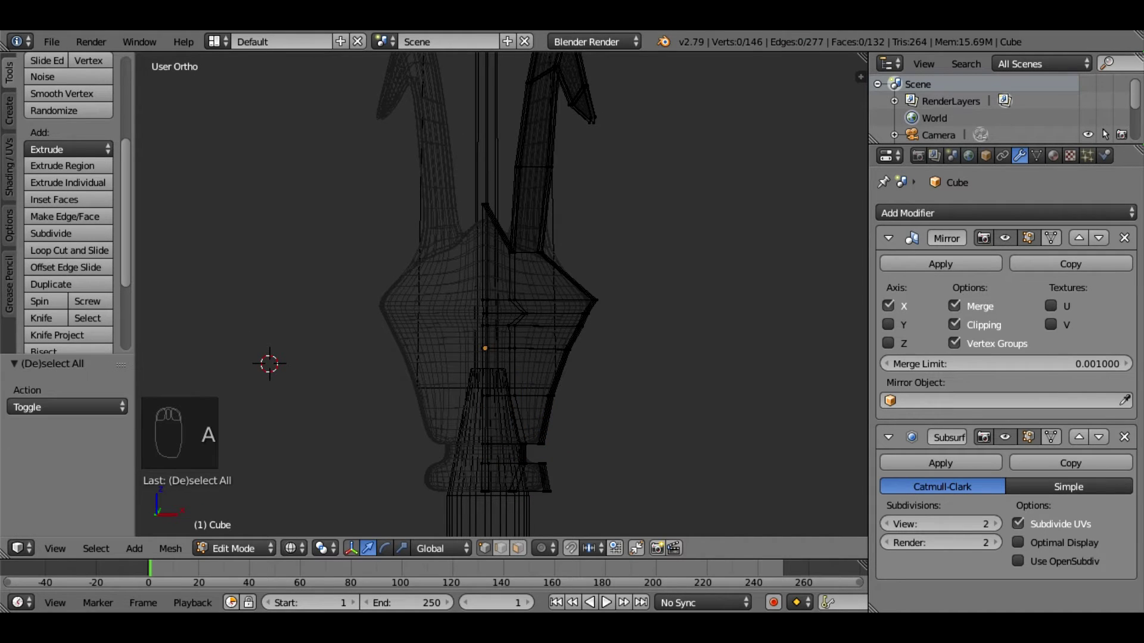
In front view, box-select the vertices on the guard's lower outer side and move them 0.053 along X.
key("KP_3")
key("KP_1")
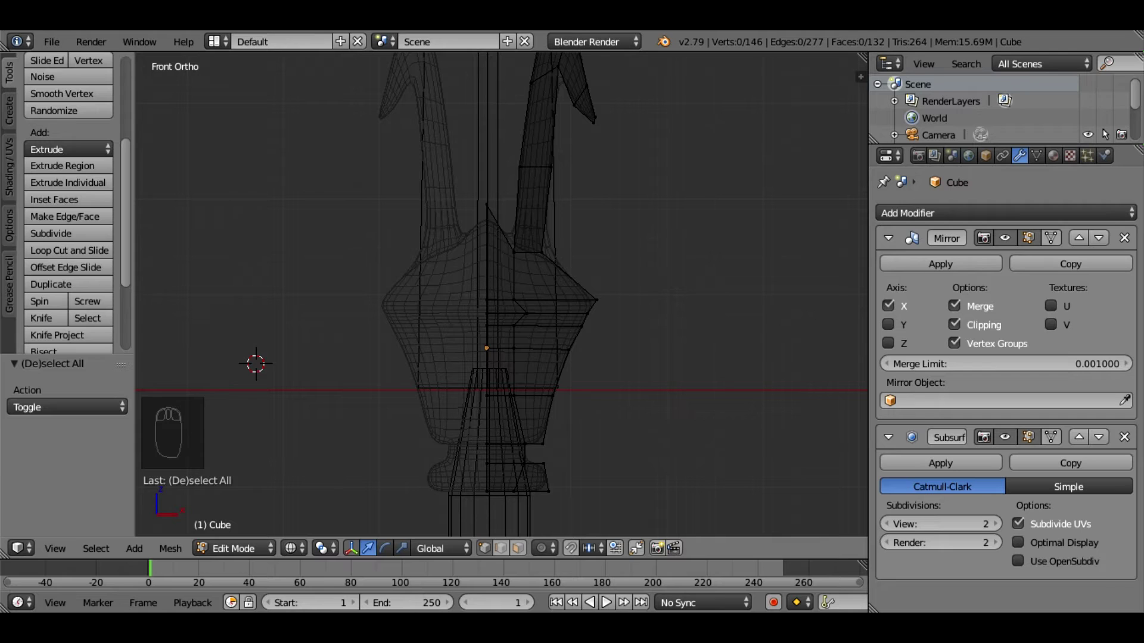
key("b")
mouse_move(584, 405)
middle_mouse_down()
mouse_move(462, 449)
mouse_move(585, 411)
middle_mouse_up()
left_click_drag(614, 393, 620, 393)
middle_click_drag(617, 407, 637, 395)
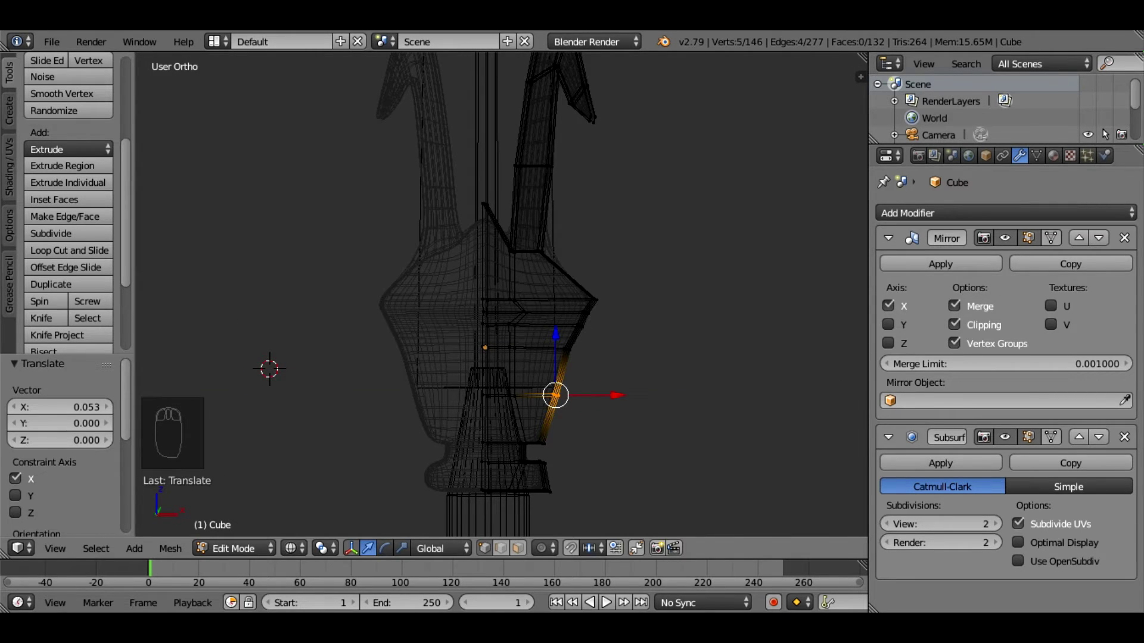
Box-select the vertices at the base of the guard's prong and move them 0.187 along X.
key("a")
key("b")
left_click_drag(524, 241, 612, 251)
middle_click_drag(613, 286, 590, 375)
scroll(590, 292, "down", 9)
scroll(590, 376, "up", 2)
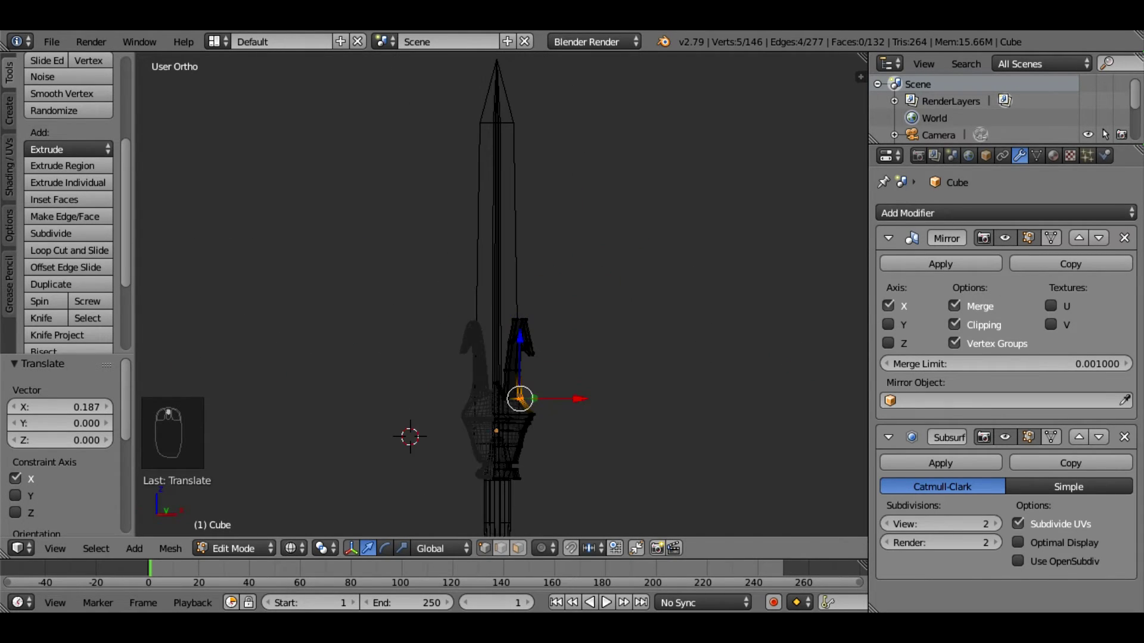
key("a")
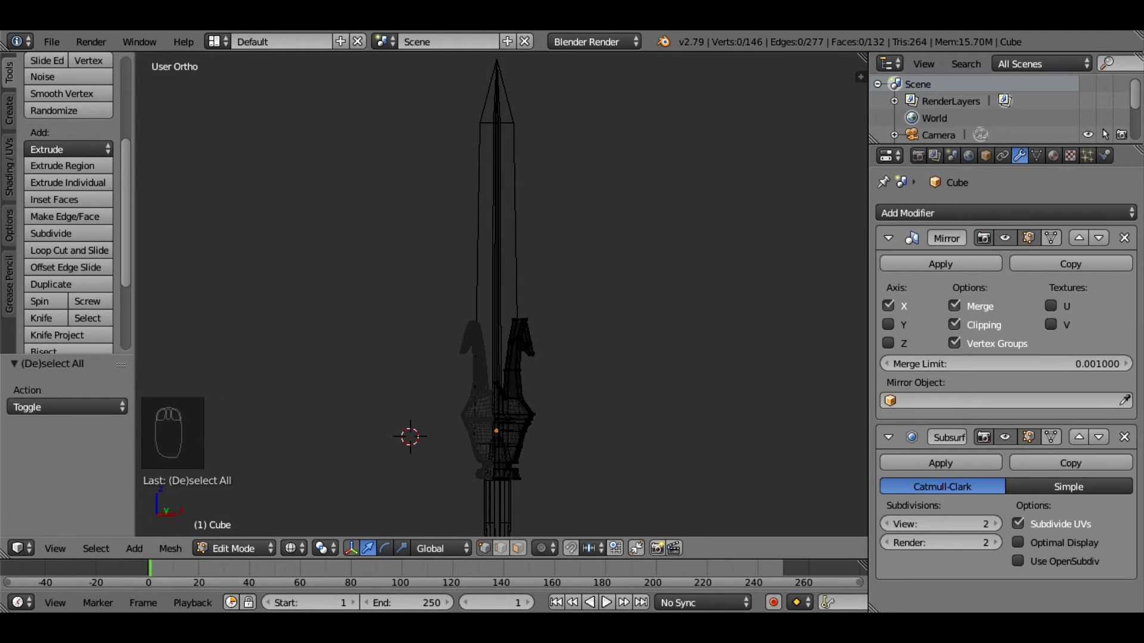
Return to Object Mode, select the blade and raise it 1.056 along Z.
key("a")
key("a")
key("a")
key("a")
scroll(500, 298, "down", 2)
left_click(233, 548)
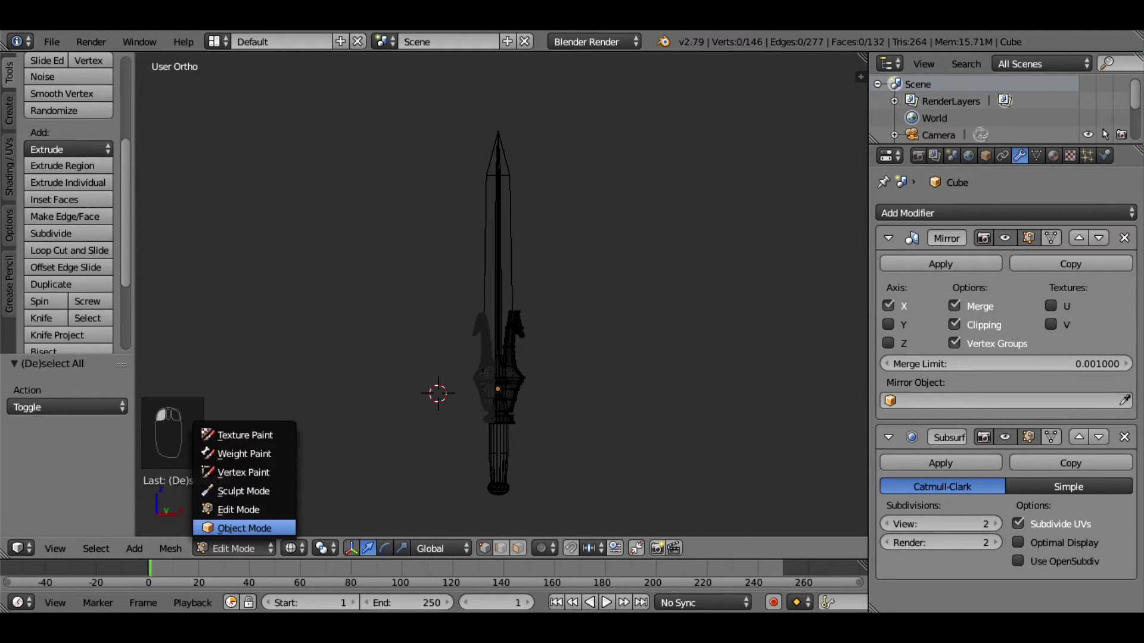
left_click(245, 529)
right_click(498, 250)
scroll(501, 293, "up", 3)
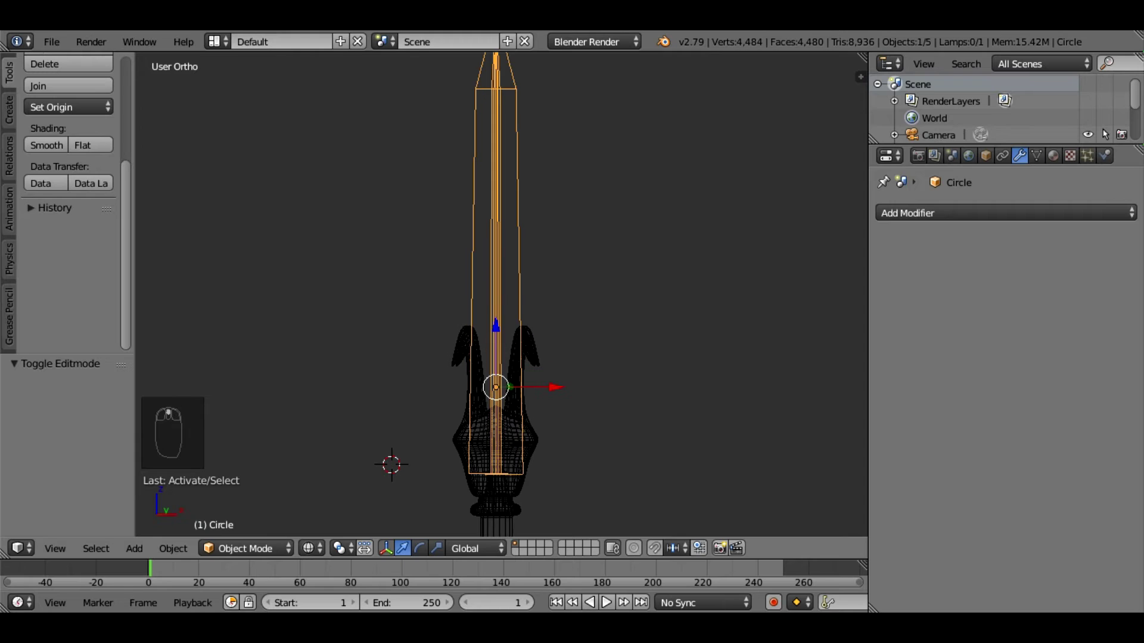
key("g")
key("z")
key("Return")
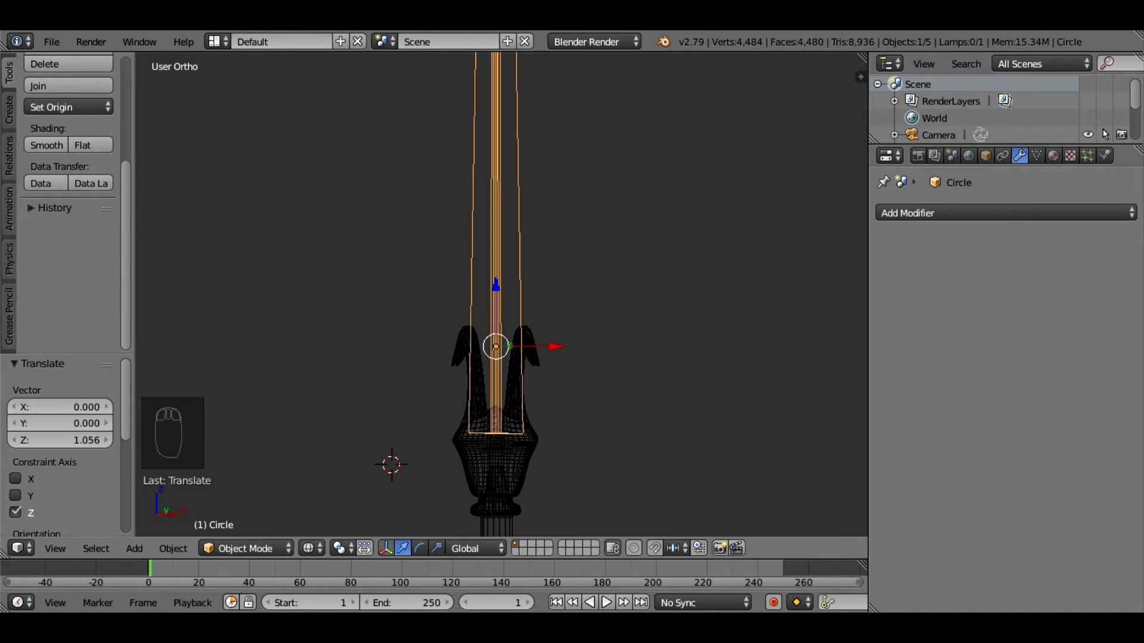
Narrow the blade by scaling it to 0.921 along X.
key("s")
key("x")
key("Return")
scroll(501, 293, "down", 4)
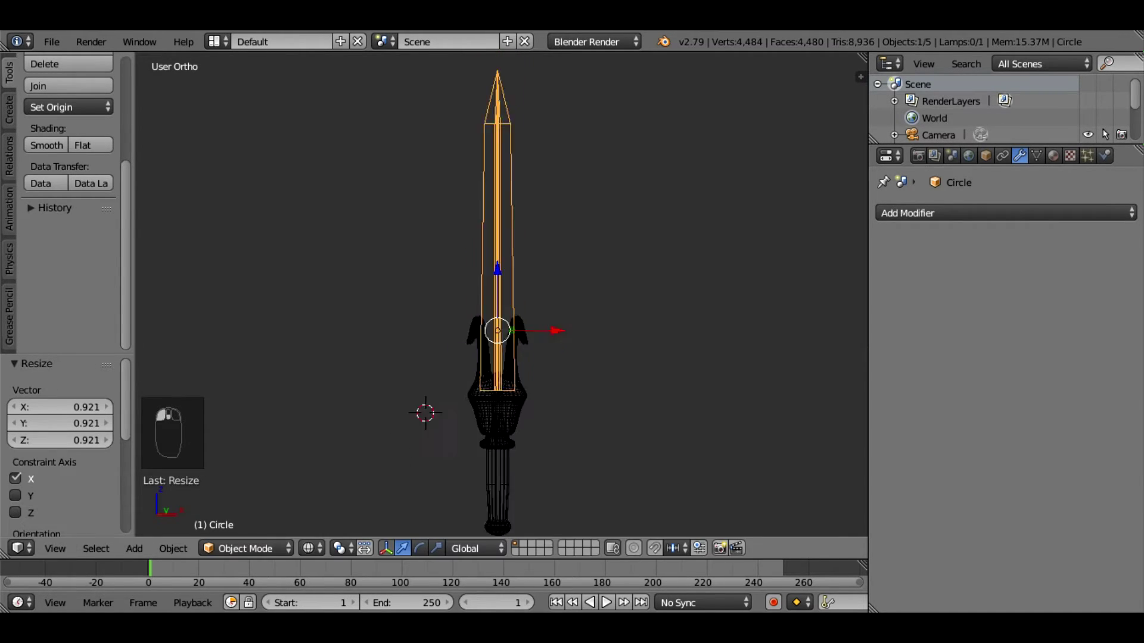
Deselect everything, switch the viewport to solid shading and inspect the sword from several angles.
key("a")
middle_click_drag(298, 322, 613, 324)
left_click(311, 548)
left_click(333, 471)
middle_click_drag(370, 381, 816, 388)
scroll(502, 294, "up", 1)
In front view, select the handle and move it -0.875 along Z.
key("KP_1")
scroll(501, 294, "down", 2)
scroll(501, 294, "up", 2)
right_click(497, 468)
left_click_drag(498, 428, 497, 454)
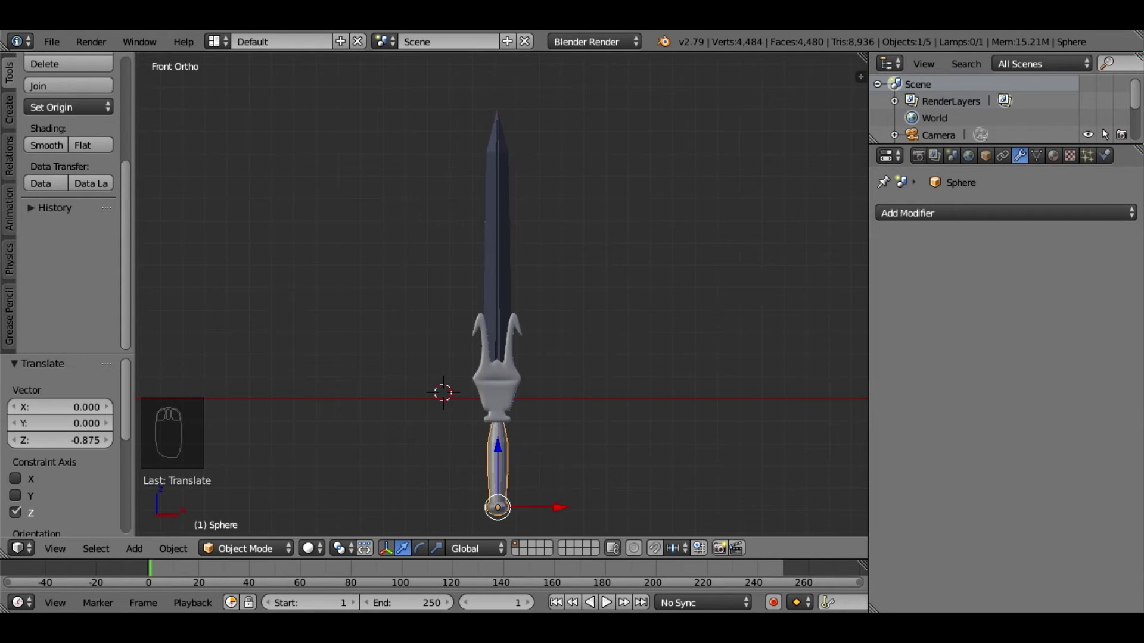
key("a")
Lengthen the blade by scaling it 1.217 along Z.
right_click(497, 253)
key("s")
key("z")
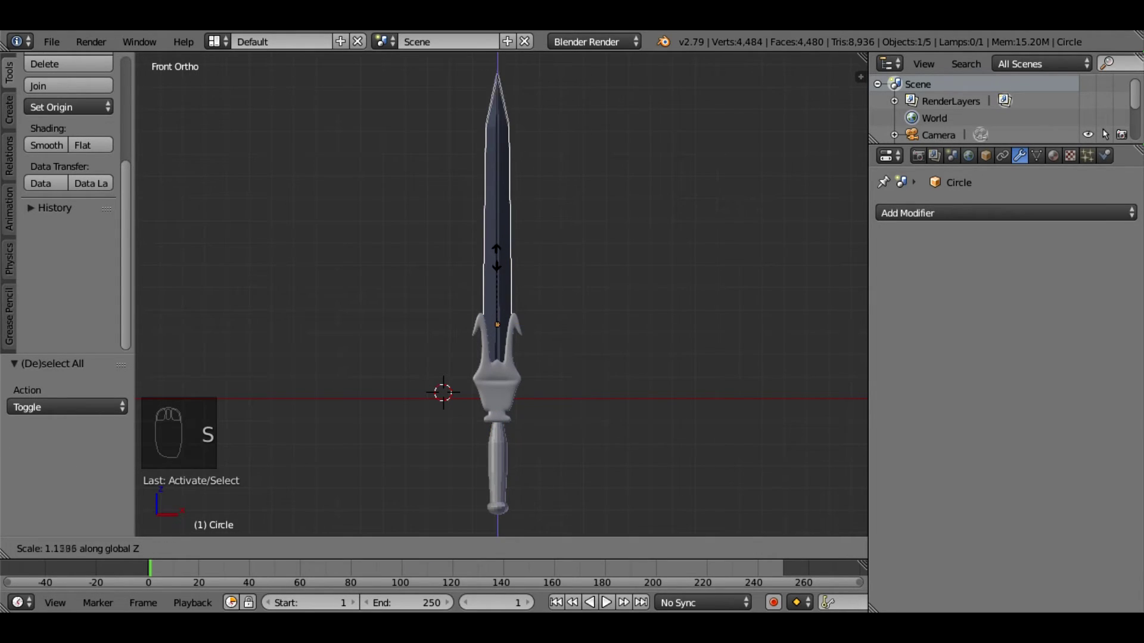
left_click(496, 253)
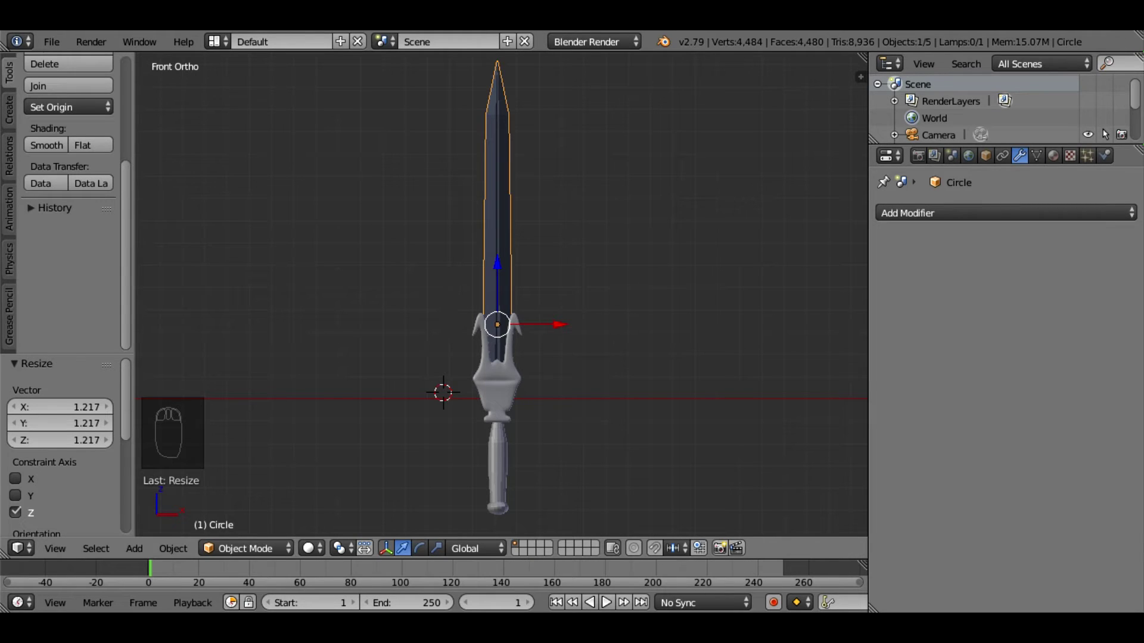
Select the blade, guard and handle together and move them -23.731 along X towards the world origin.
right_click(497, 387)
right_click(497, 464, "shift")
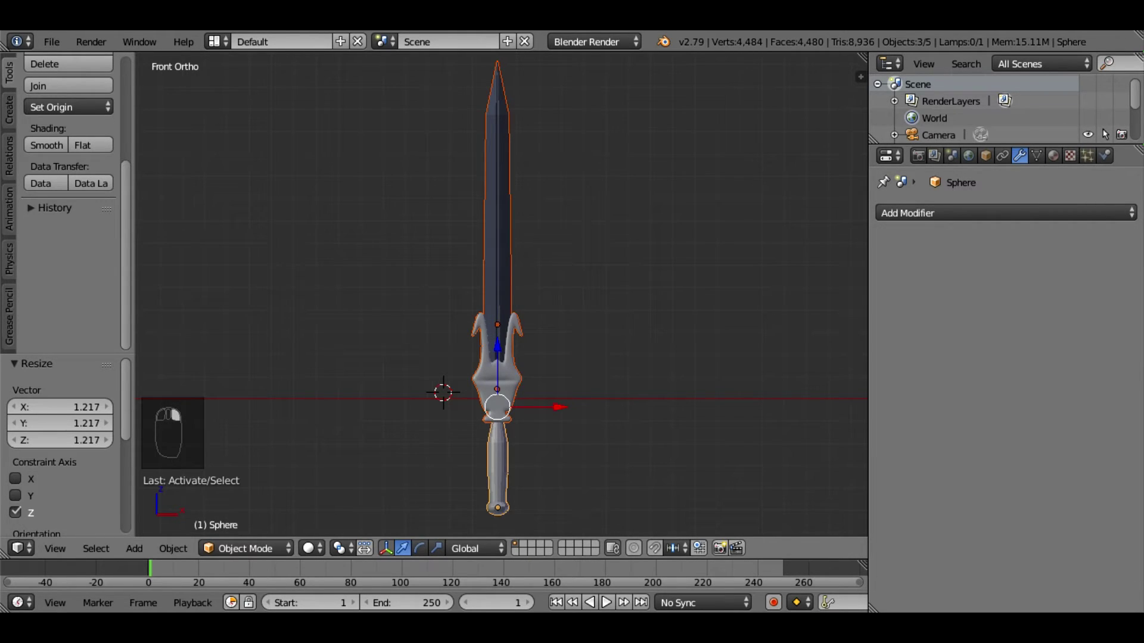
scroll(501, 294, "down", 3)
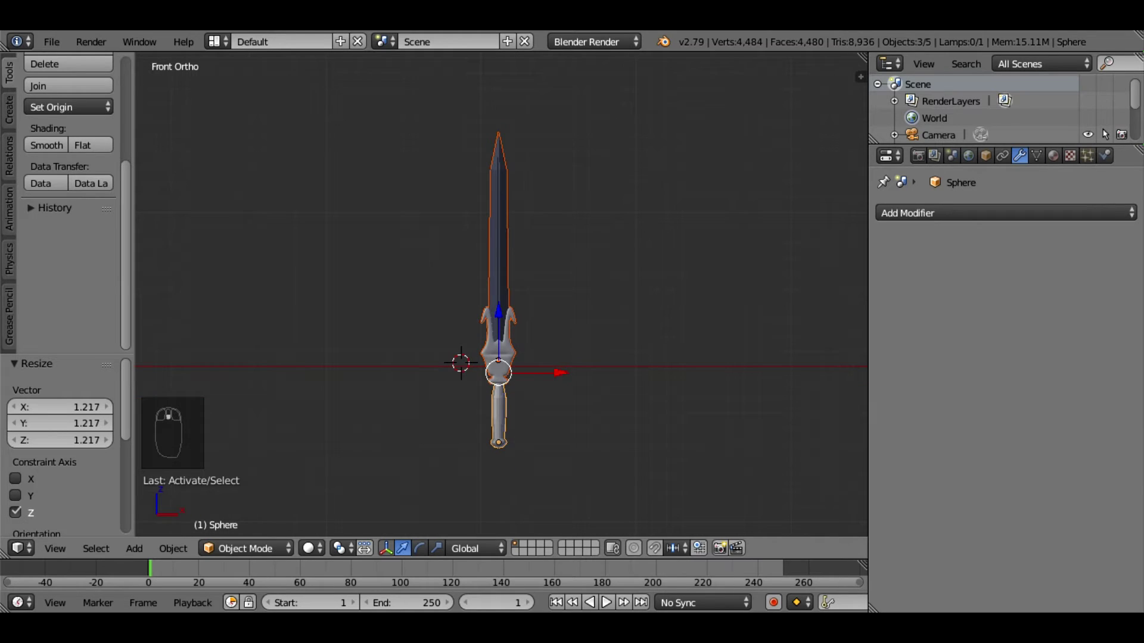
scroll(502, 295, "down", 3)
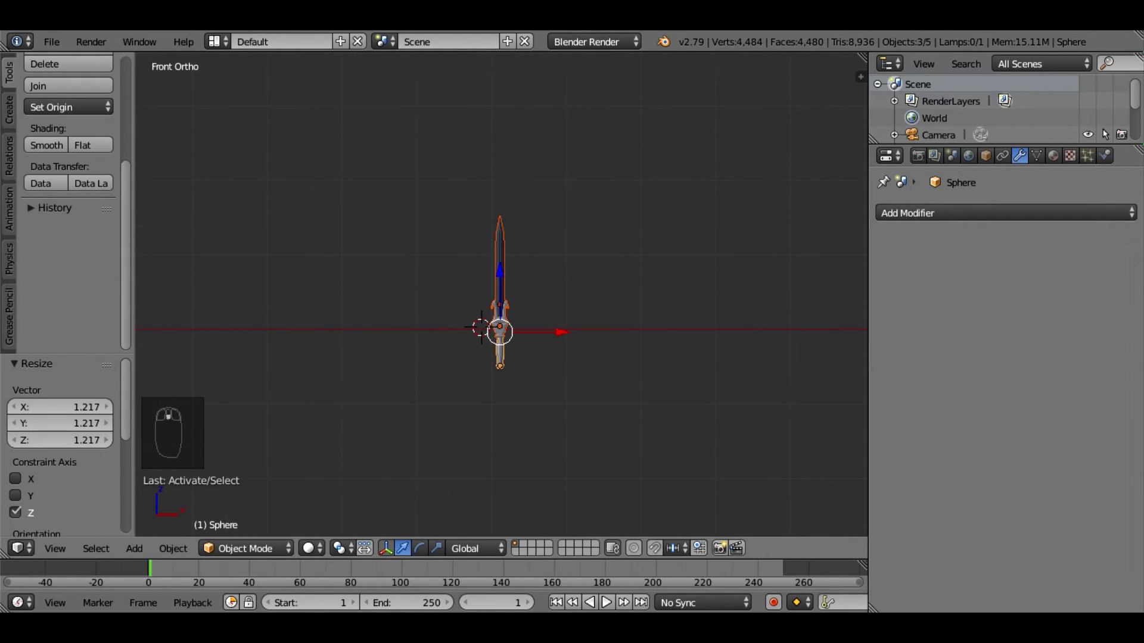
left_click_drag(560, 332, 277, 332)
scroll(277, 331, "down", 5)
left_click_drag(448, 309, 376, 309)
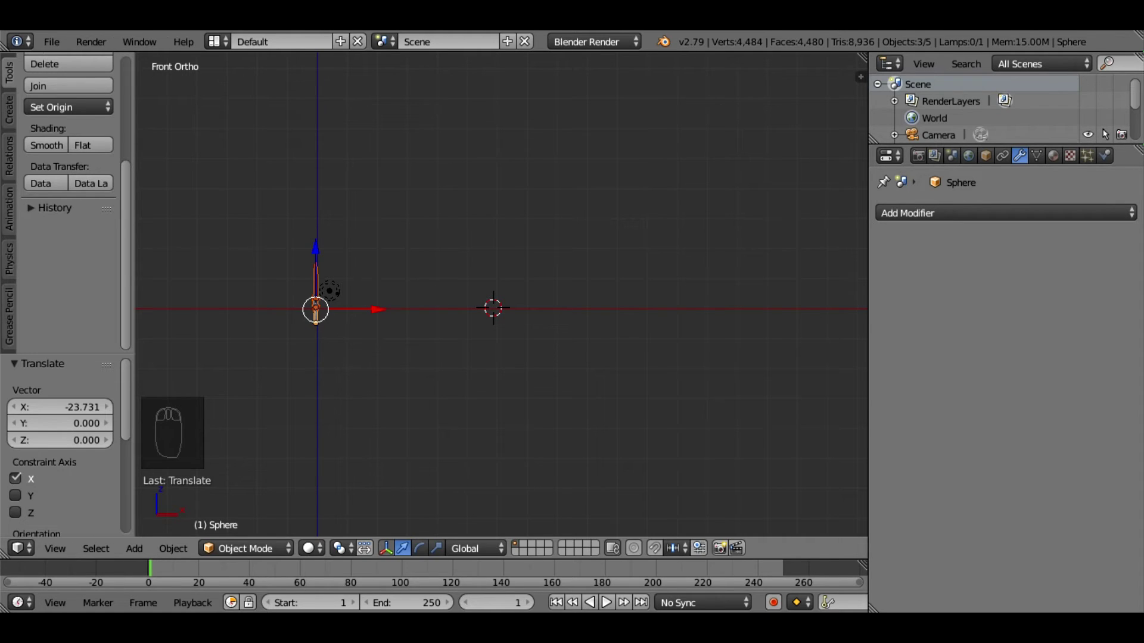
Scale the selected sword down uniformly to roughly a quarter of its size and raise it 1.533 along Z.
middle_click_drag(500, 292, 729, 327, "shift")
scroll(501, 295, "up", 5)
middle_click_drag(563, 327, 440, 263, "shift")
scroll(501, 294, "up", 4)
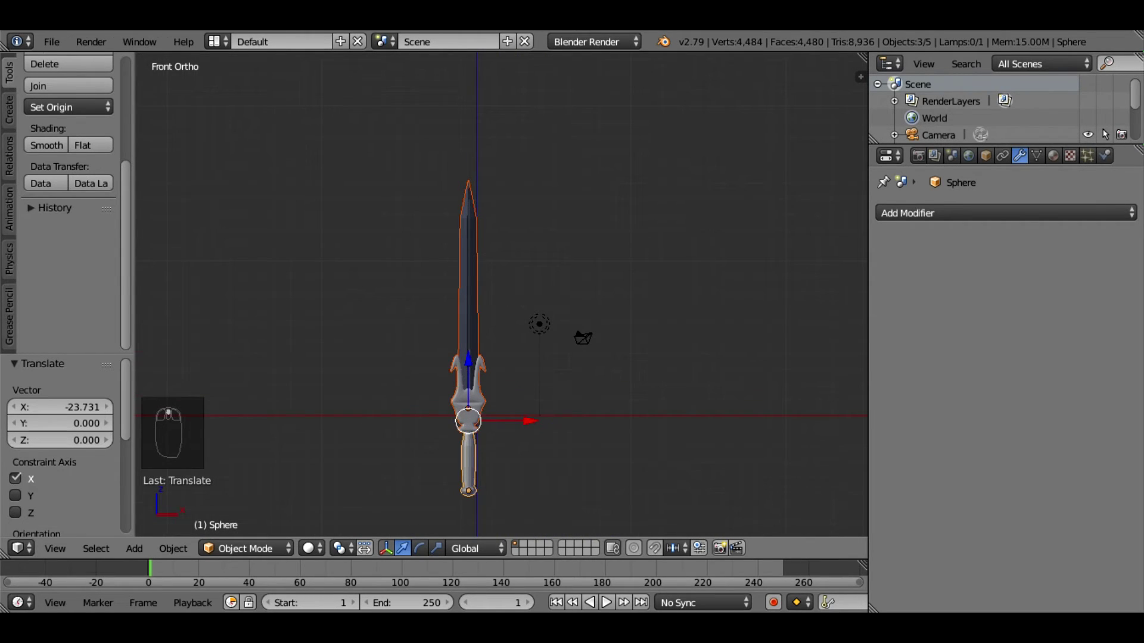
key("s")
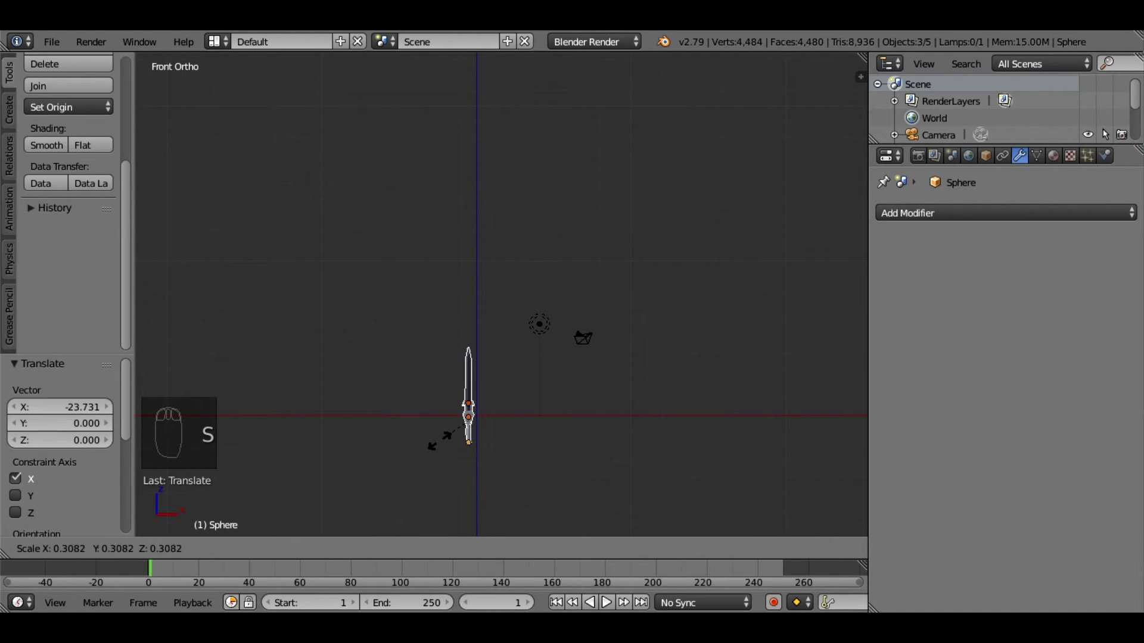
left_click(446, 435)
middle_click_drag(536, 298, 528, 247, "shift")
left_click_drag(461, 309, 461, 286)
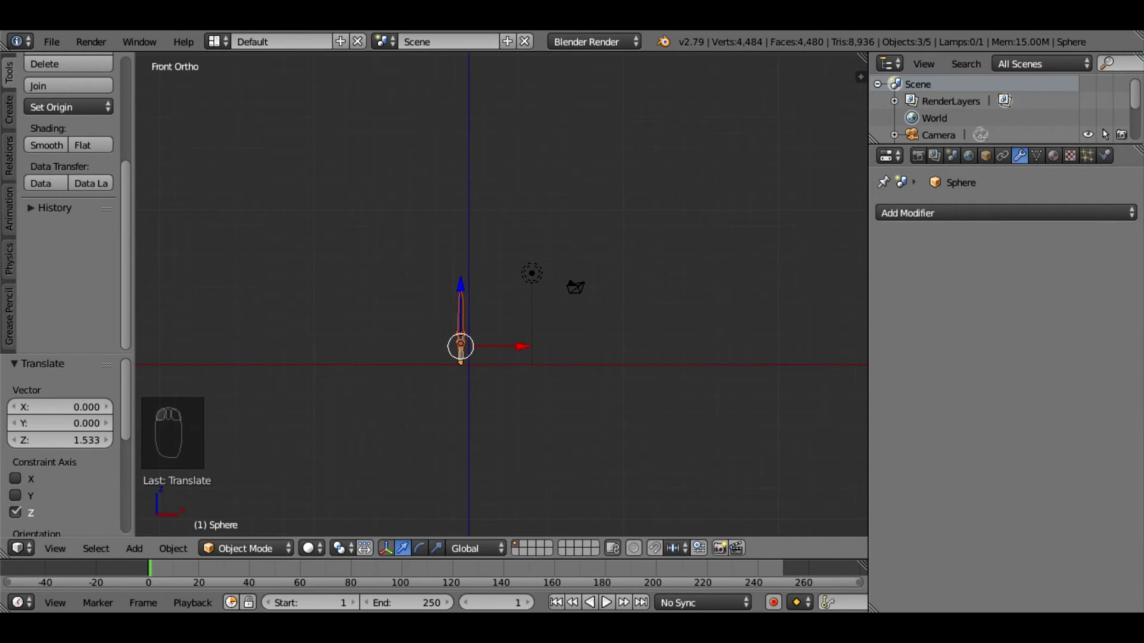
Scale the sword uniformly by 0.614 and move it -0.506 along Z so the pommel rests on the ground line.
scroll(501, 295, "up", 3)
scroll(501, 294, "up", 1)
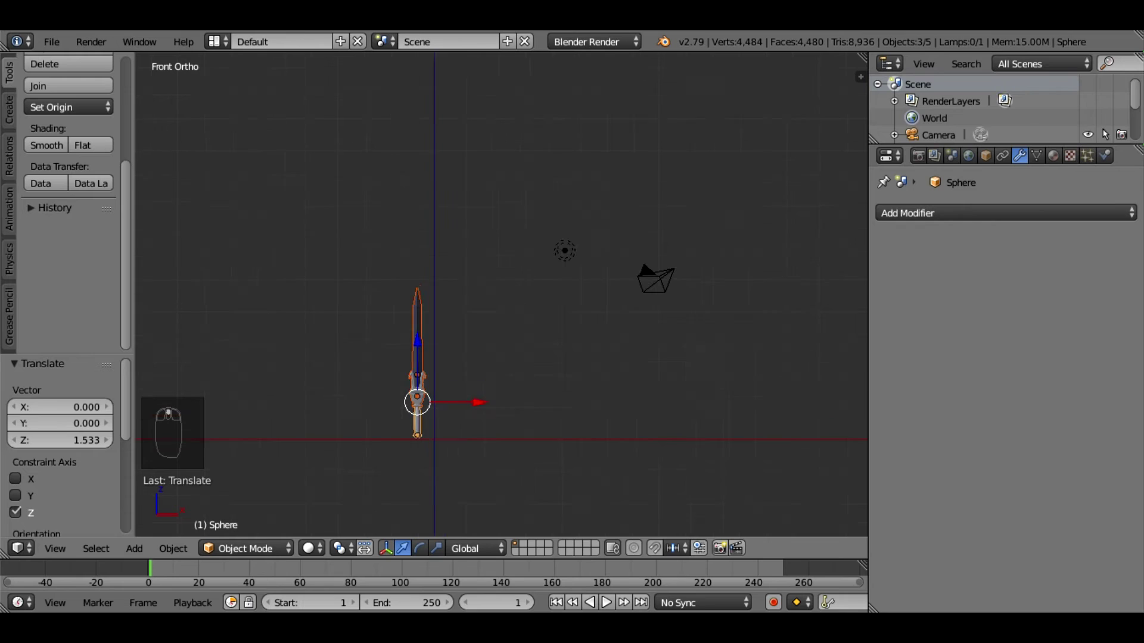
scroll(501, 294, "up", 1)
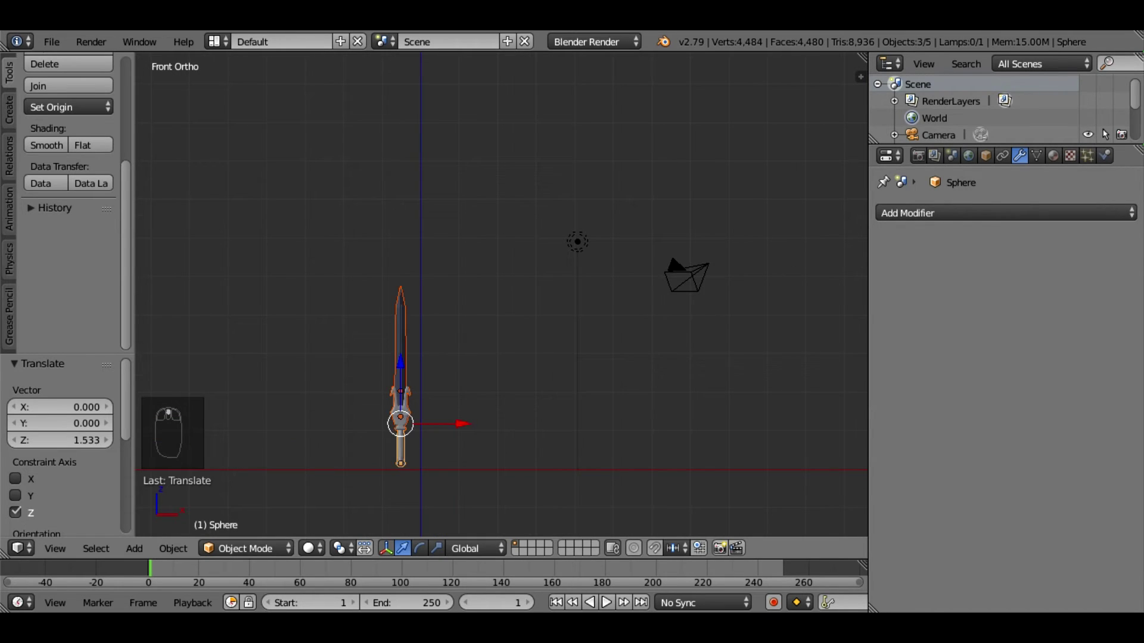
key("s")
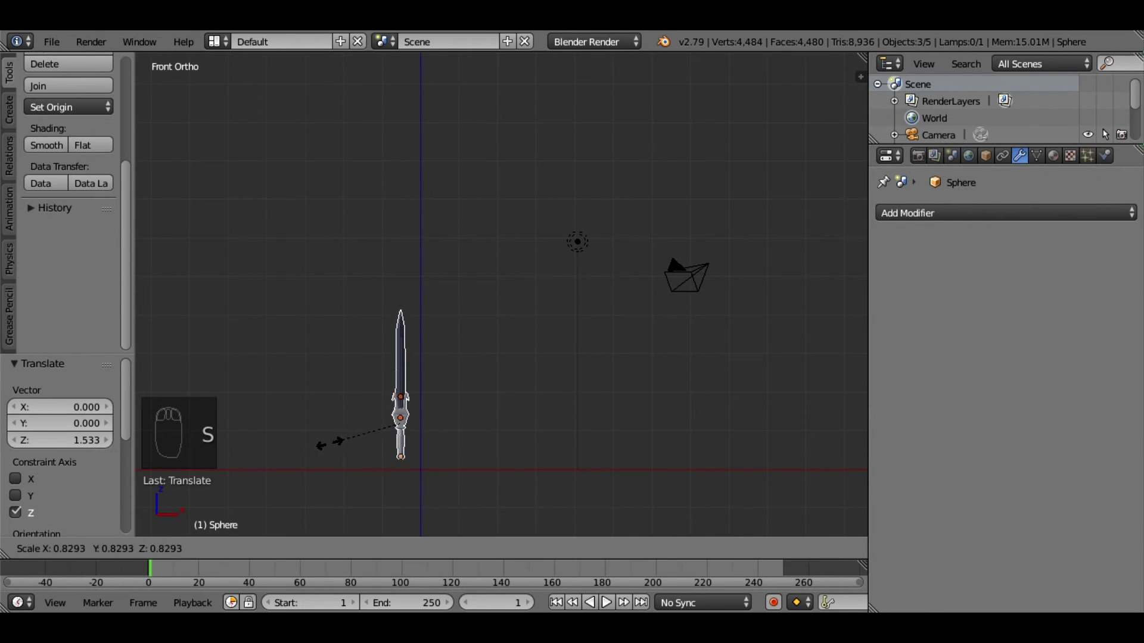
left_click(349, 441)
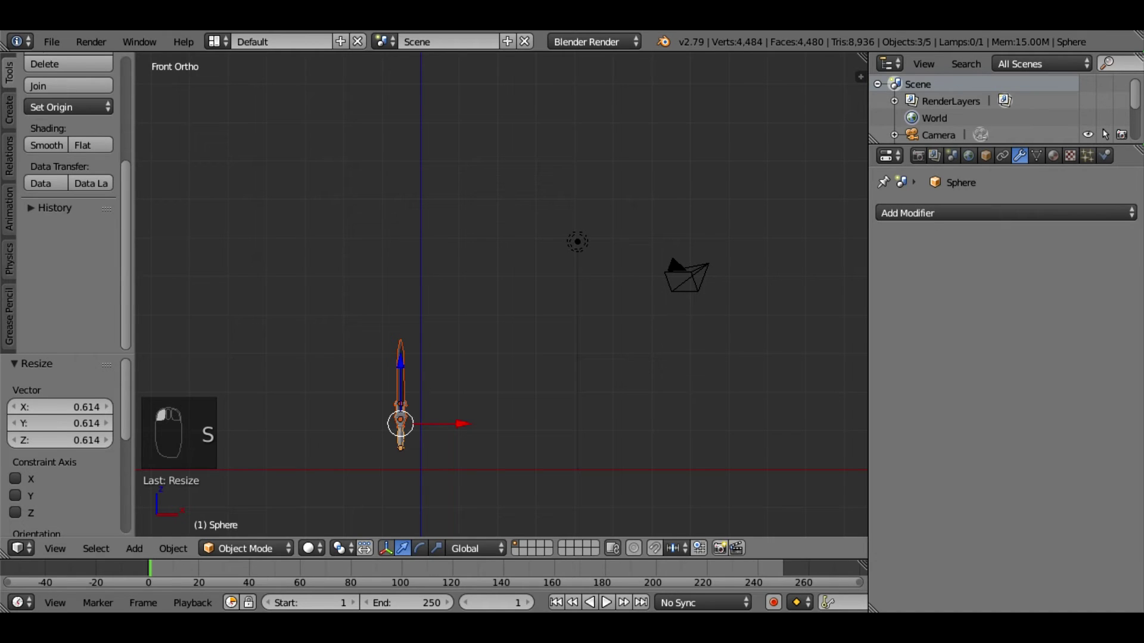
key("g")
key("z")
left_click_drag(400, 381, 400, 382)
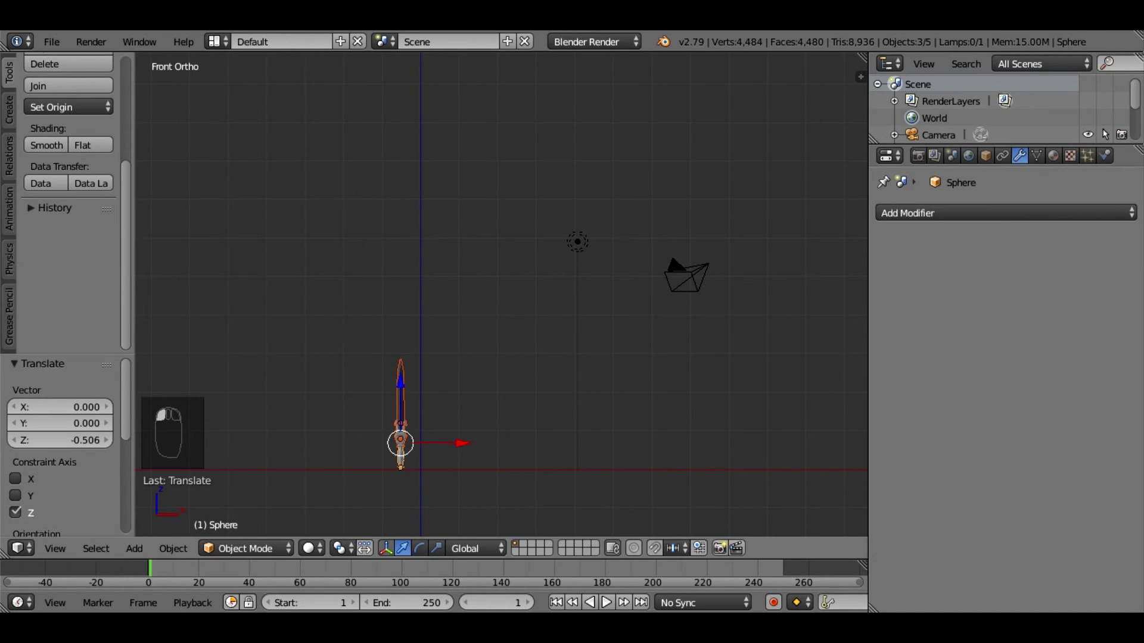
Deselect the sword, place the 3D cursor just below the ground line near the origin and add a plane.
middle_click_drag(572, 357, 584, 243, "shift")
scroll(501, 295, "up", 5)
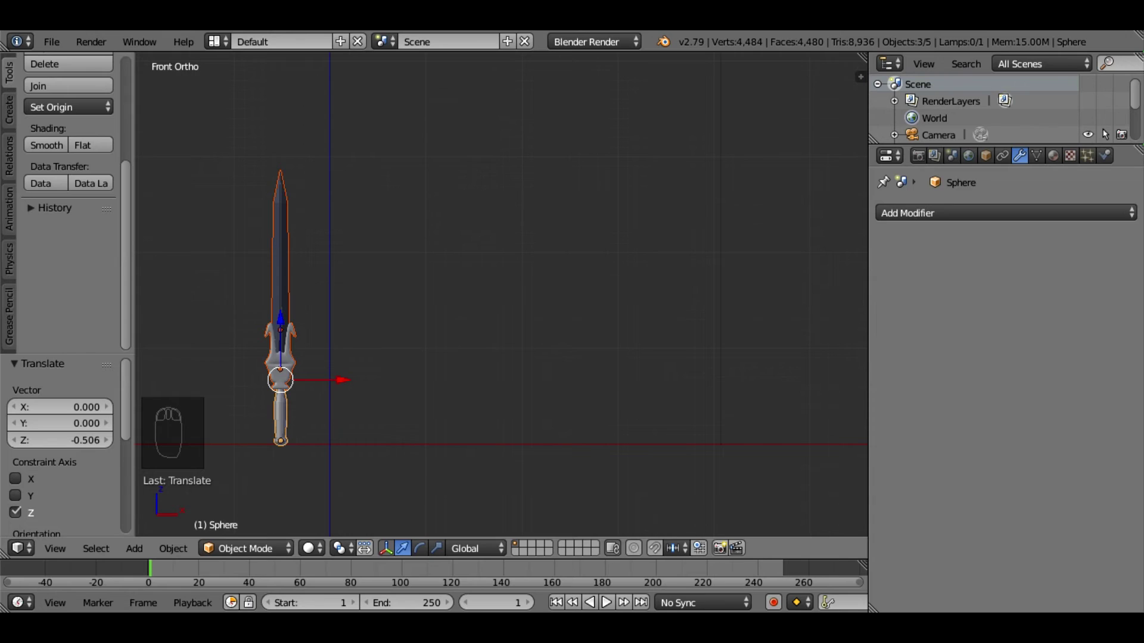
key("a")
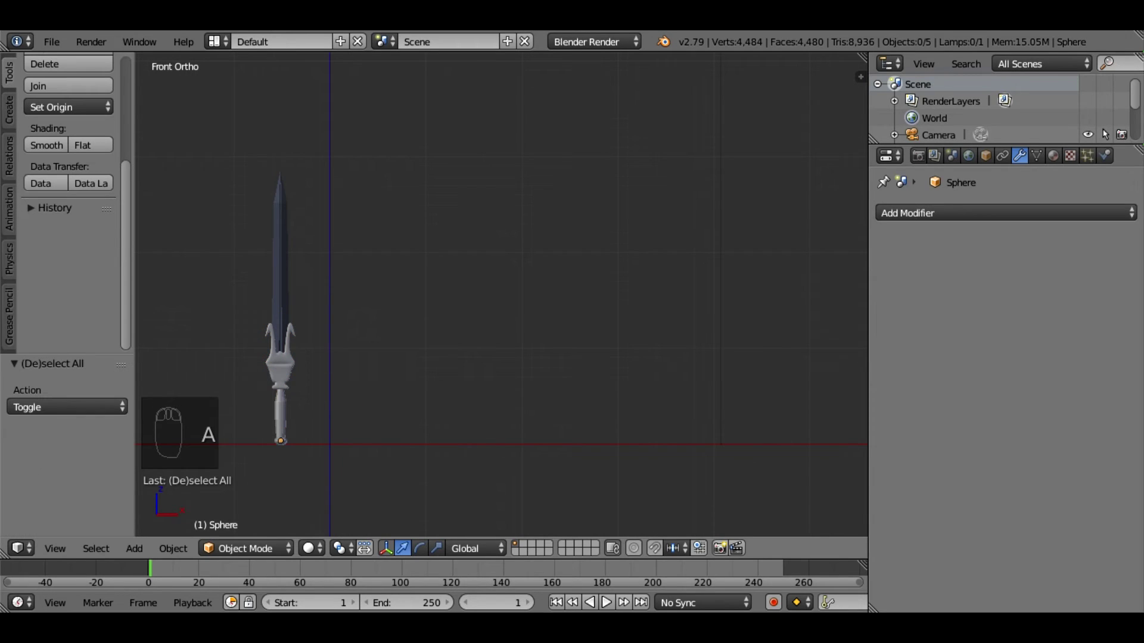
right_click(280, 310)
left_click(333, 445)
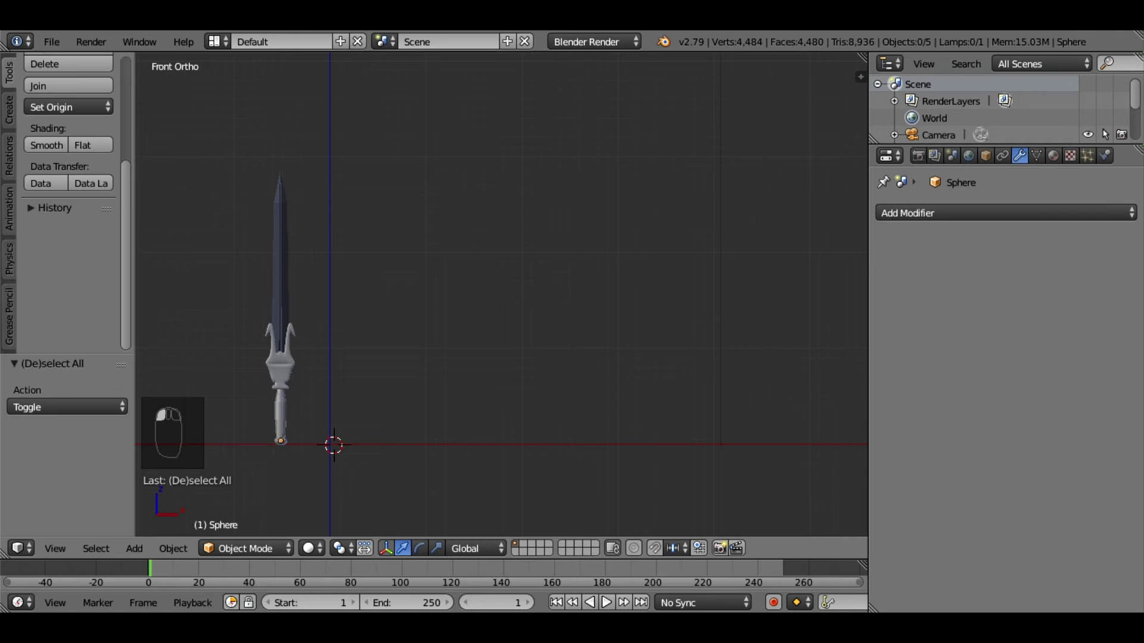
left_click(326, 461)
key("shift+a")
mouse_move(295, 350)
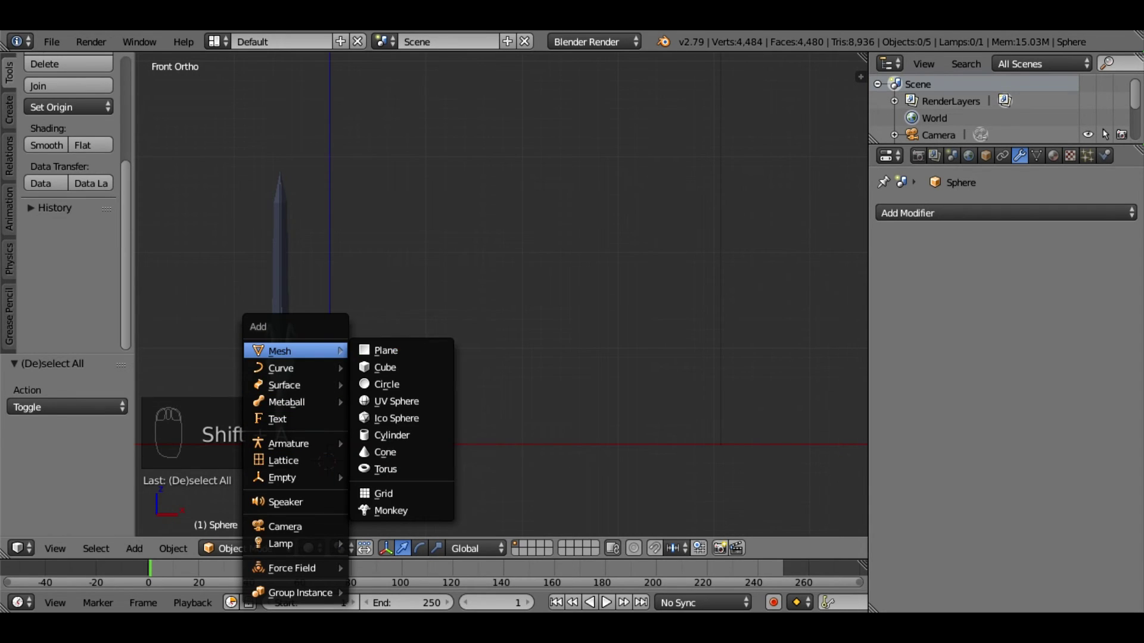
left_click(384, 351)
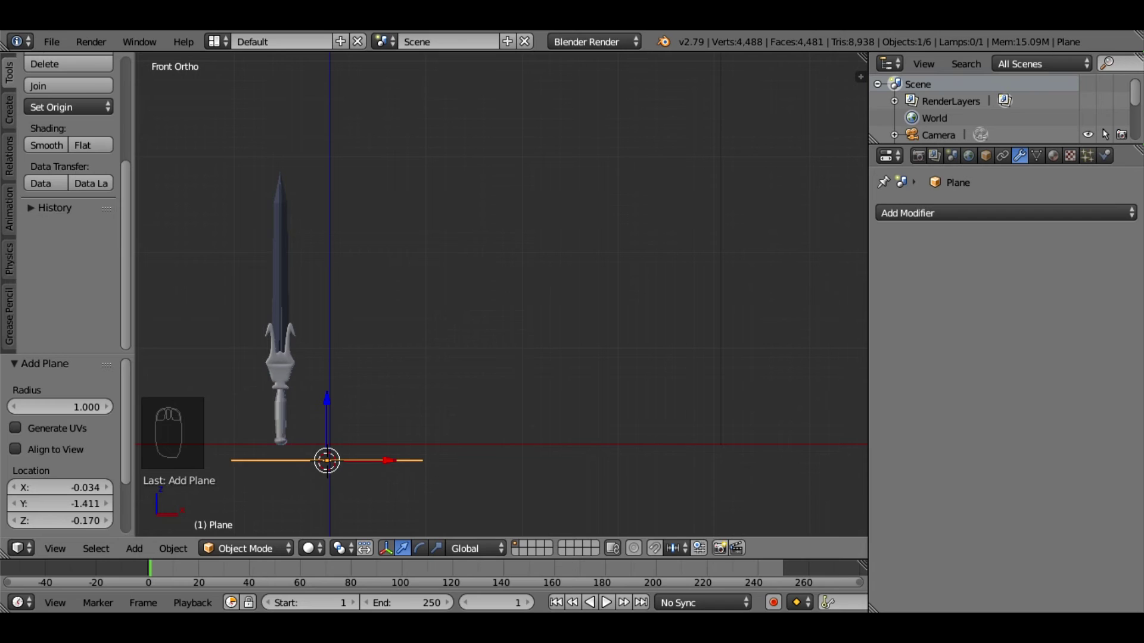
Raise the plane 0.141 along Z to just under the pommel and scale it by 50 as a floor.
left_click_drag(326, 400, 327, 383)
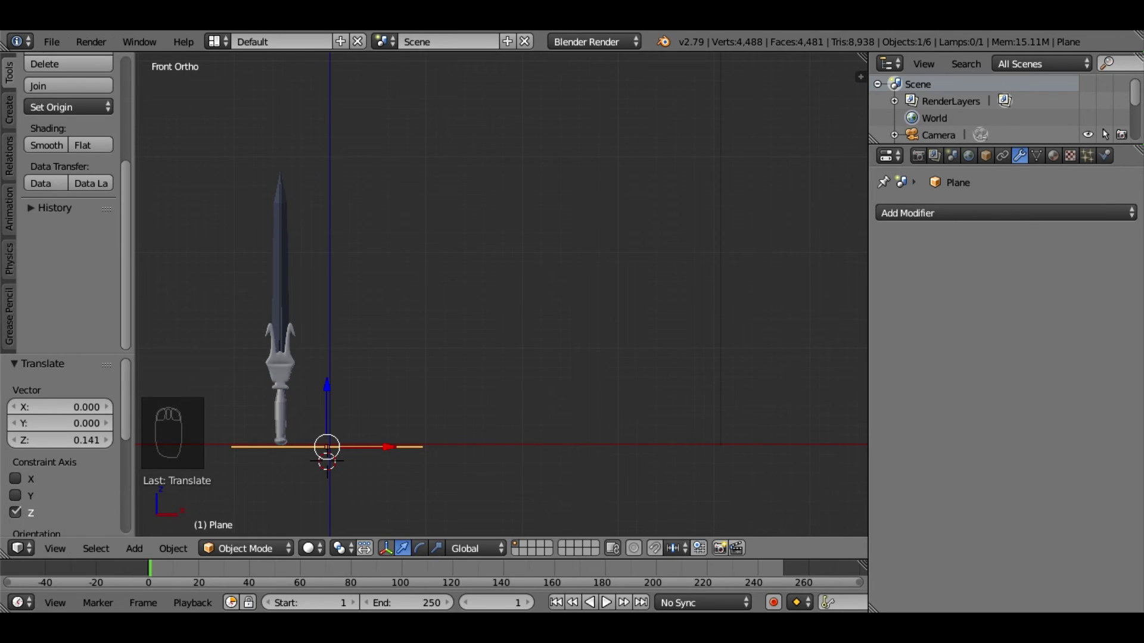
key("s")
type("50")
key("Return")
scroll(501, 295, "down", 3)
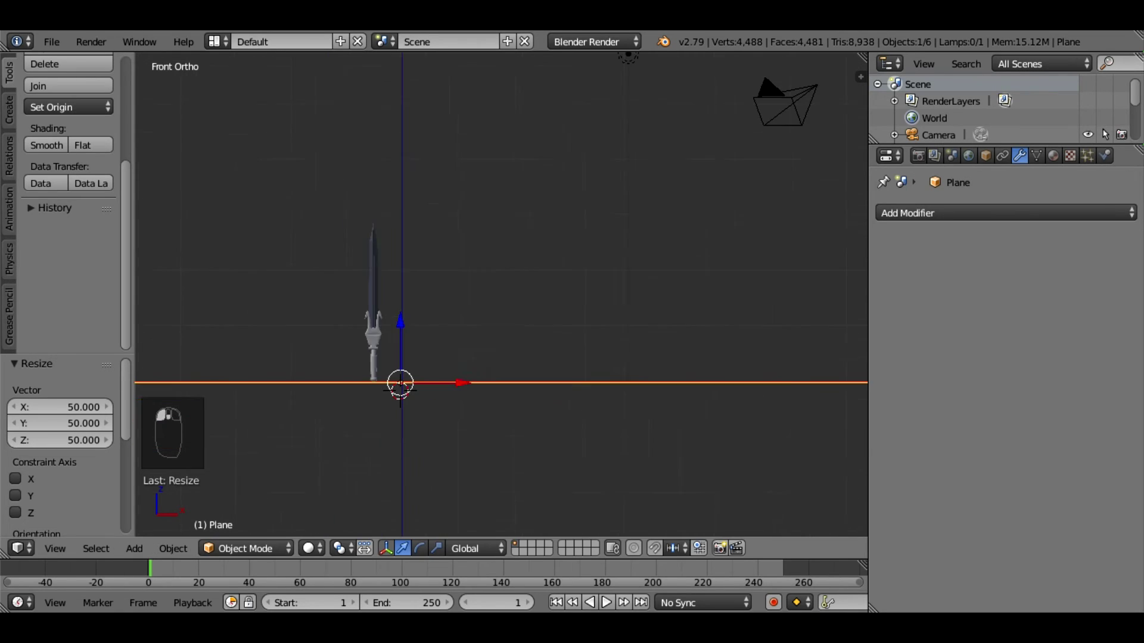